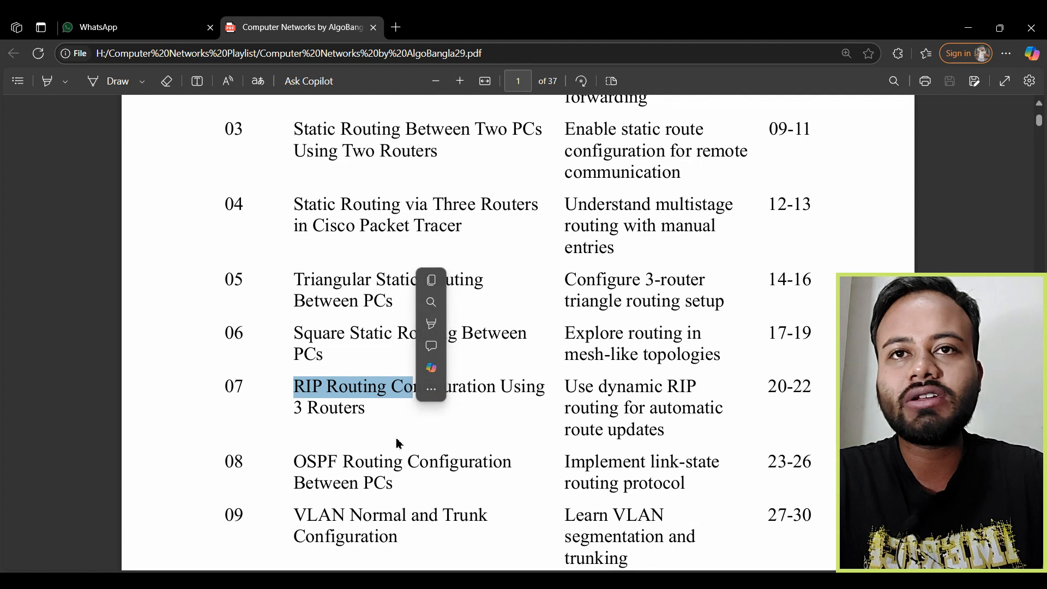
Go to page 20 of the PDF, where the RIP Routing Configuration experiment using three routers begins.
{"action": "left_click", "coordinate": [315, 396]}
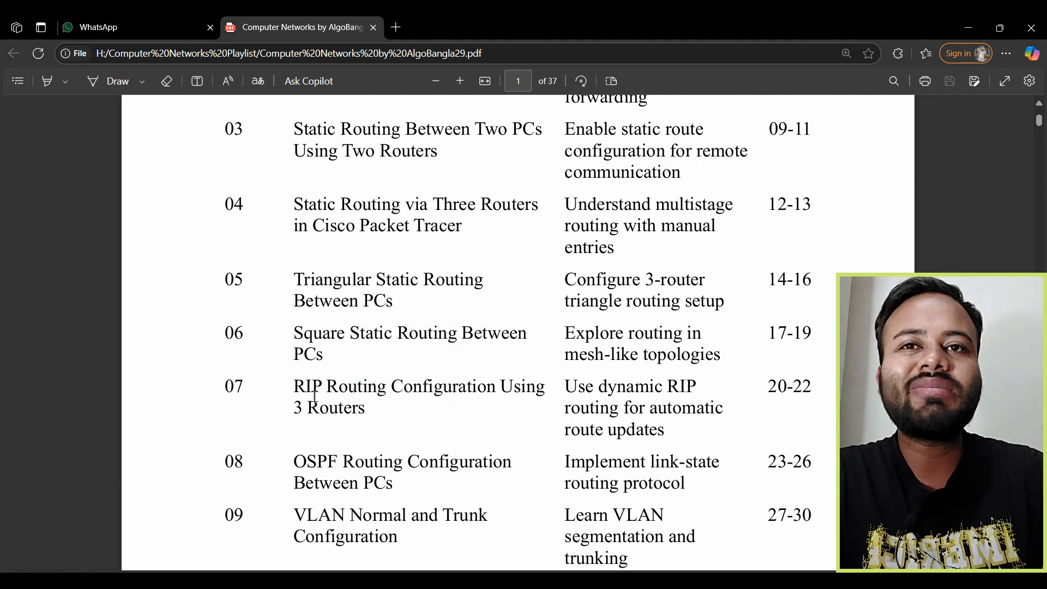
{"action": "left_click_drag", "start_coordinate": [292, 386], "coordinate": [512, 423]}
{"action": "left_click", "coordinate": [404, 431]}
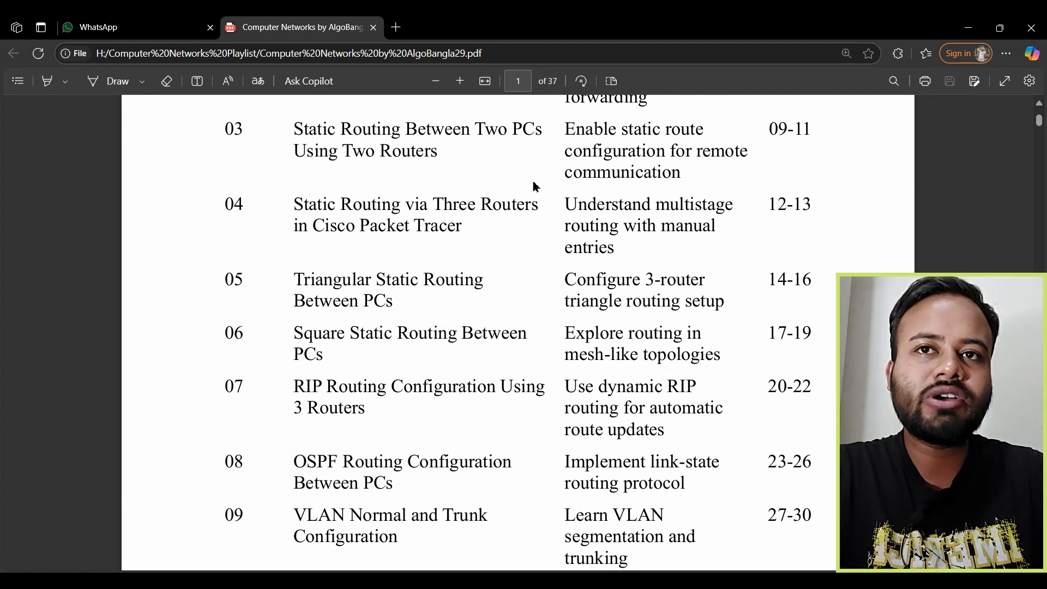
{"action": "left_click", "coordinate": [521, 82]}
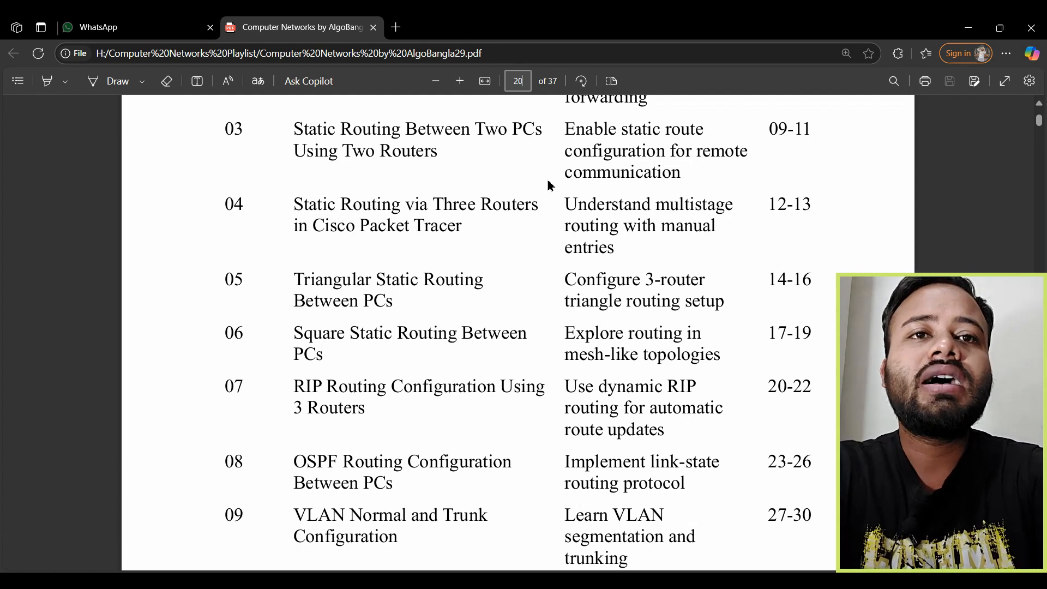
{"action": "key", "text": "Return"}
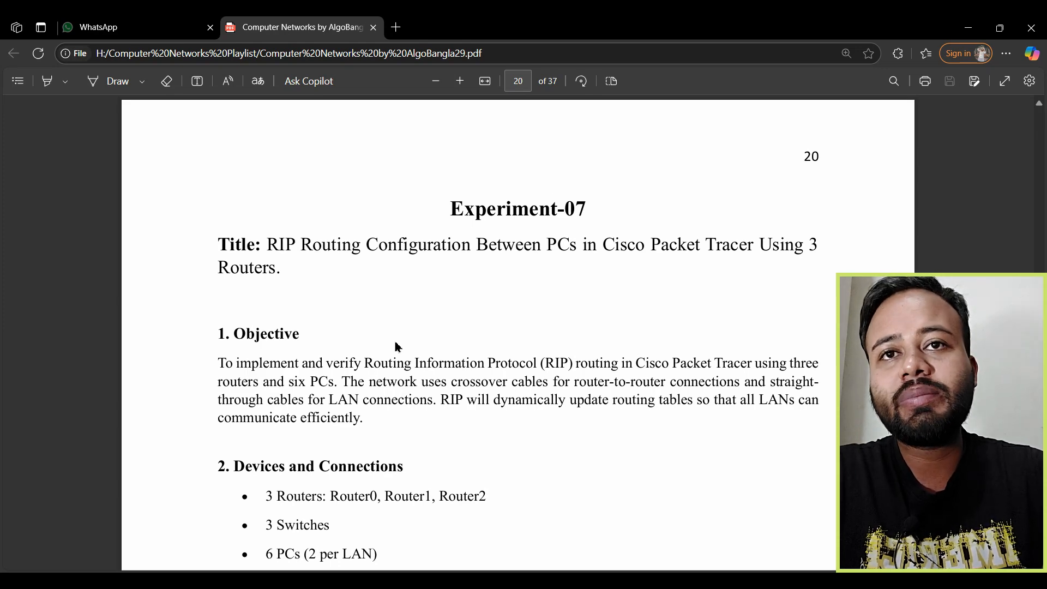
Read the objective of Experiment-07, selecting the phrase "Routing Information Protocol", and continue to the Devices and Connections section.
{"action": "left_click_drag", "start_coordinate": [369, 365], "coordinate": [538, 373]}
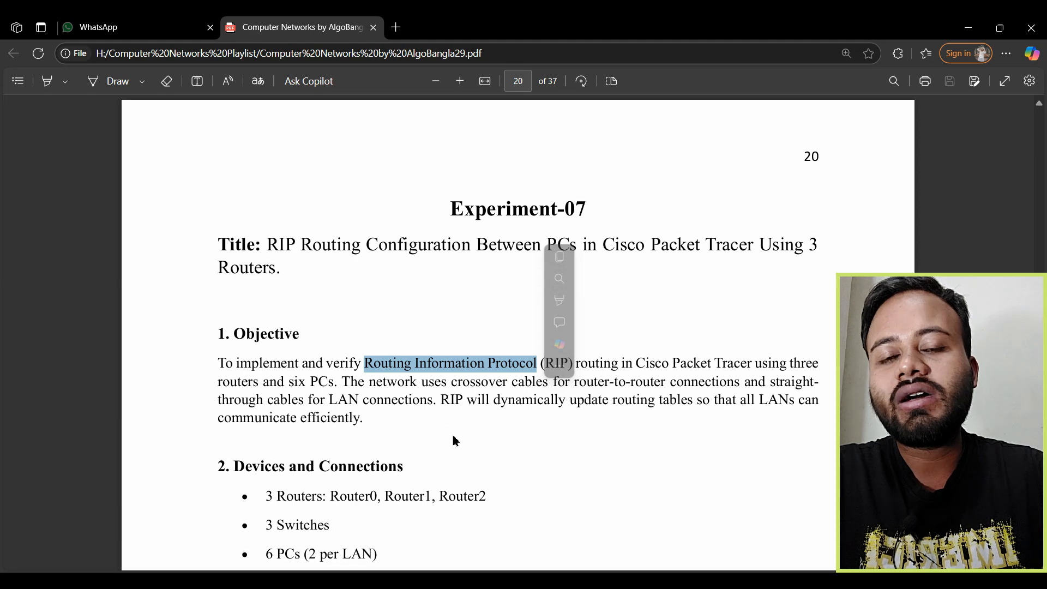
{"action": "scroll", "coordinate": [472, 449], "scroll_direction": "down", "scroll_amount": 2}
{"action": "scroll", "coordinate": [472, 449], "scroll_direction": "down", "scroll_amount": 2}
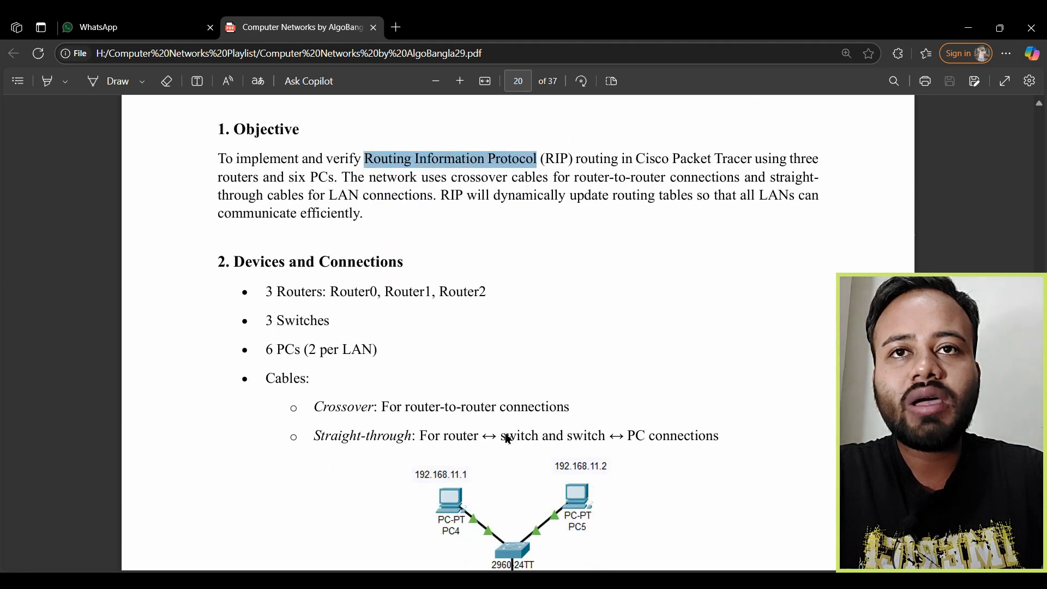
{"action": "left_click", "coordinate": [497, 303]}
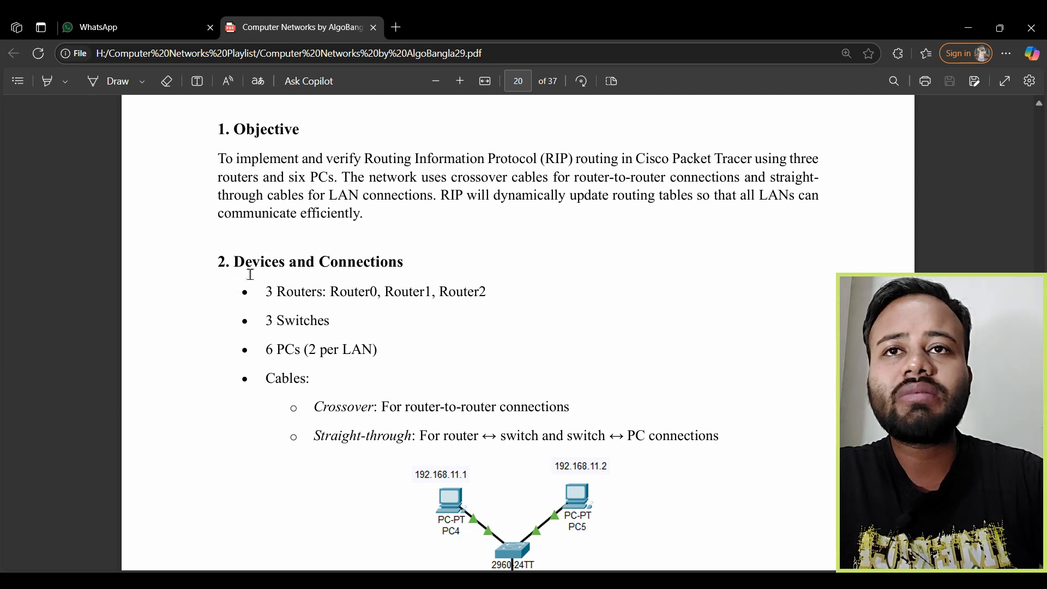
Draw check marks beside the routers, switches and PCs entries in the device list and underline "per LAN".
{"action": "left_click_drag", "start_coordinate": [224, 280], "coordinate": [274, 261]}
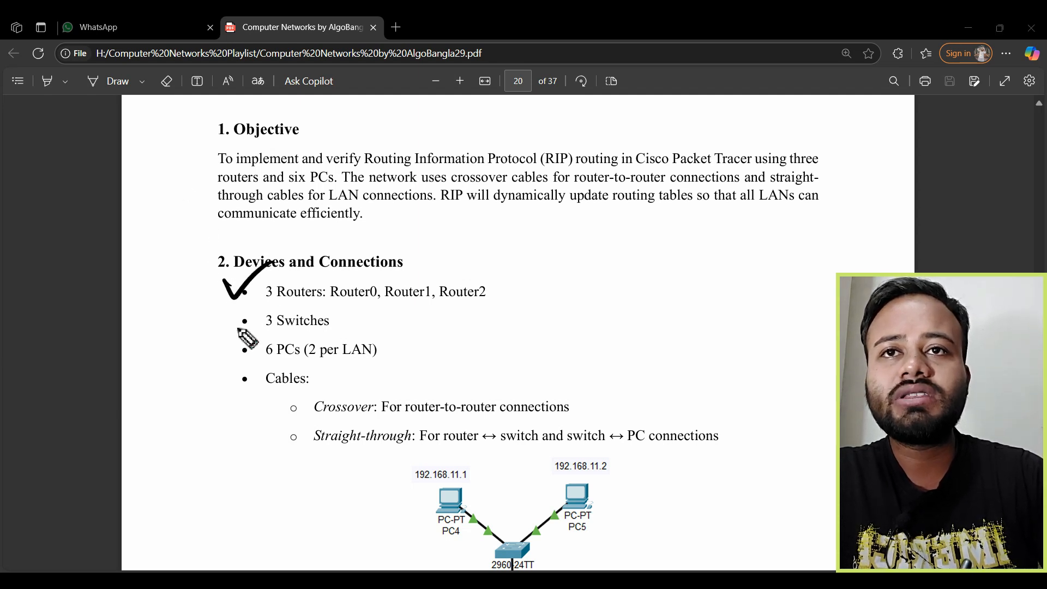
{"action": "left_click_drag", "start_coordinate": [228, 319], "coordinate": [274, 297]}
{"action": "left_click_drag", "start_coordinate": [219, 353], "coordinate": [264, 331]}
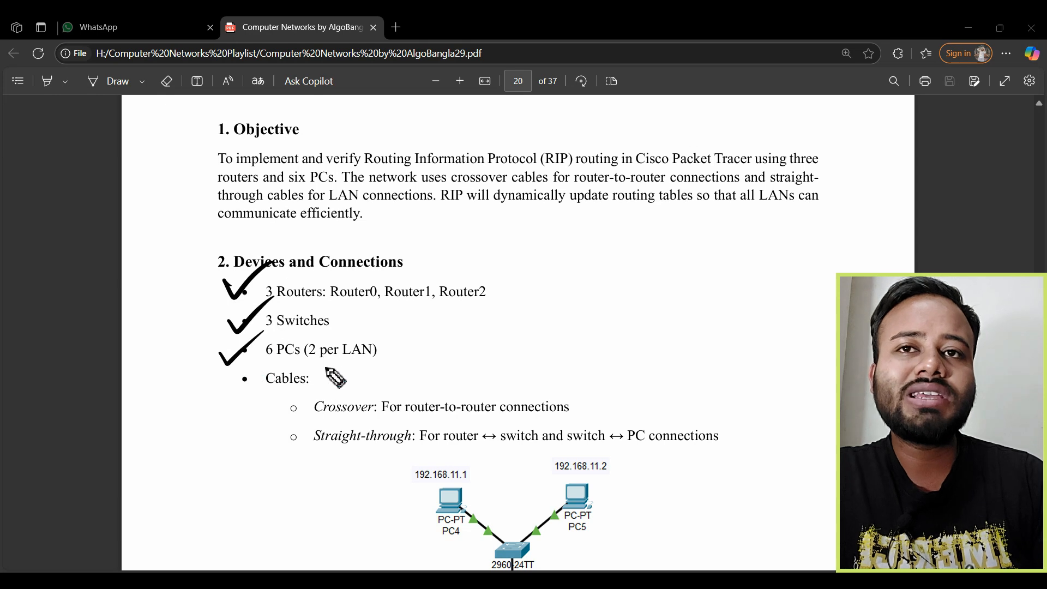
{"action": "left_click_drag", "start_coordinate": [317, 365], "coordinate": [371, 360]}
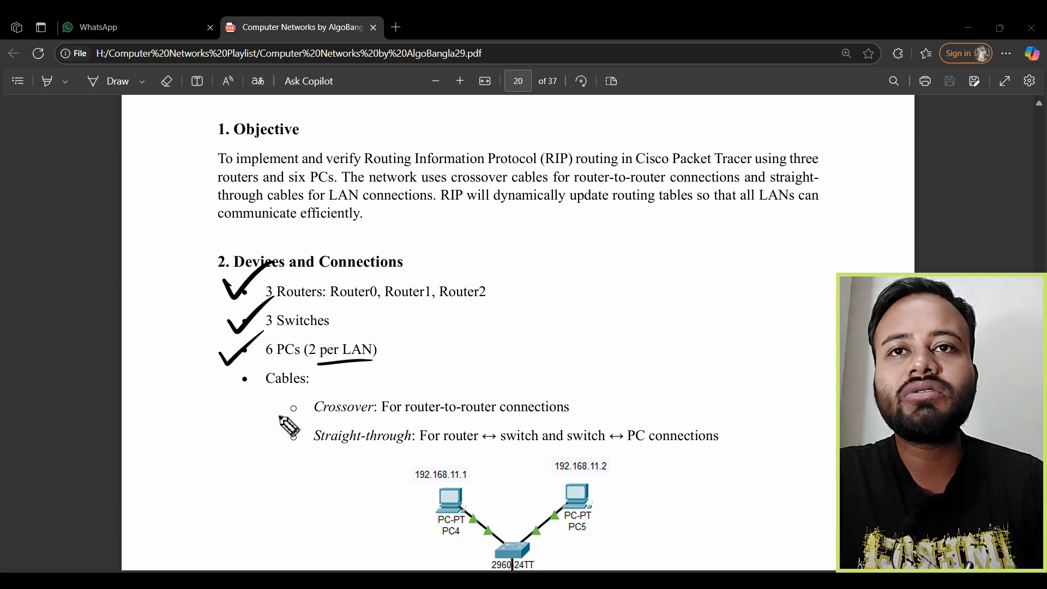
Mark the crossover and straight-through cable entries with check marks, a circle and underlines, and clear all the drawn annotations.
{"action": "left_click_drag", "start_coordinate": [285, 400], "coordinate": [314, 390]}
{"action": "left_click_drag", "start_coordinate": [276, 436], "coordinate": [304, 430]}
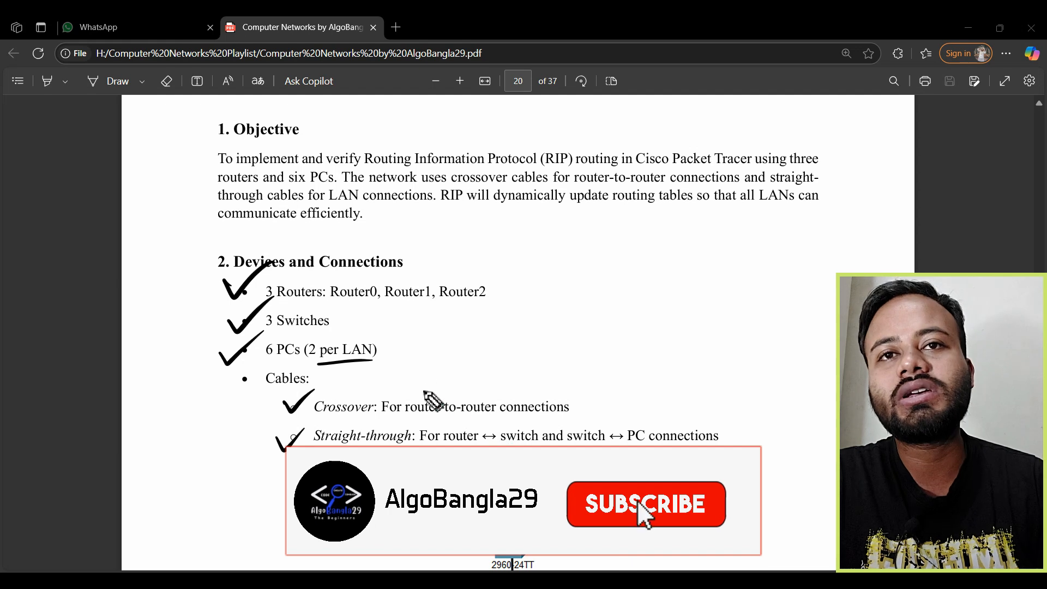
{"action": "left_click_drag", "start_coordinate": [427, 402], "coordinate": [486, 360]}
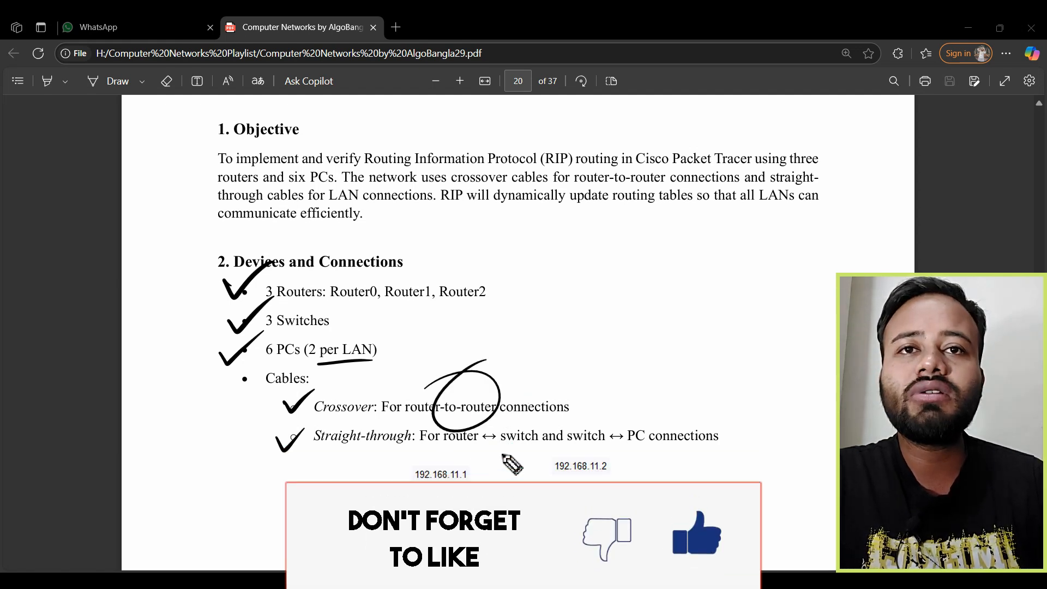
{"action": "left_click_drag", "start_coordinate": [452, 454], "coordinate": [509, 451]}
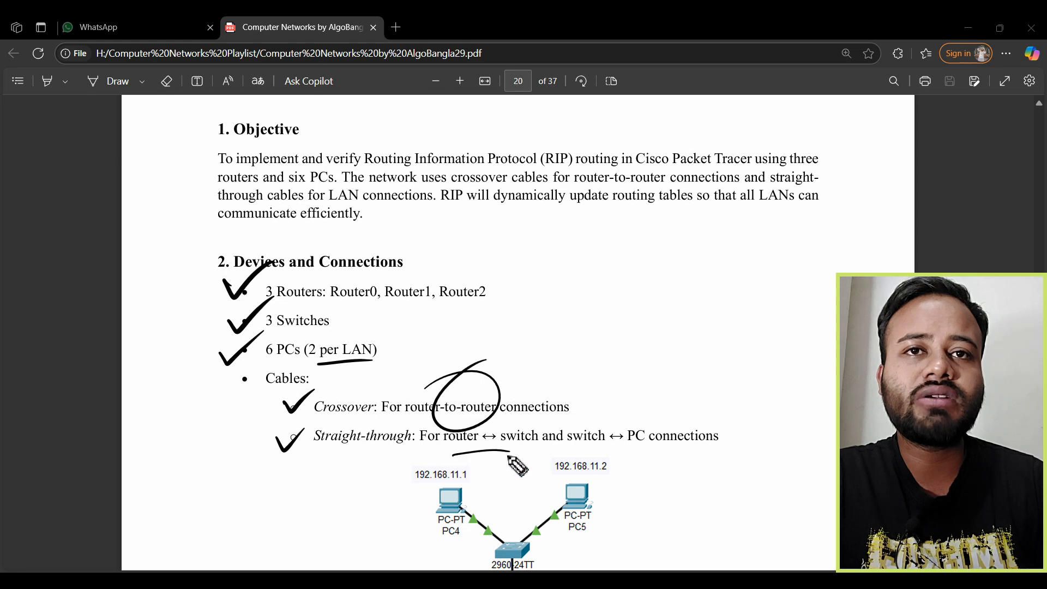
{"action": "left_click_drag", "start_coordinate": [597, 456], "coordinate": [664, 452]}
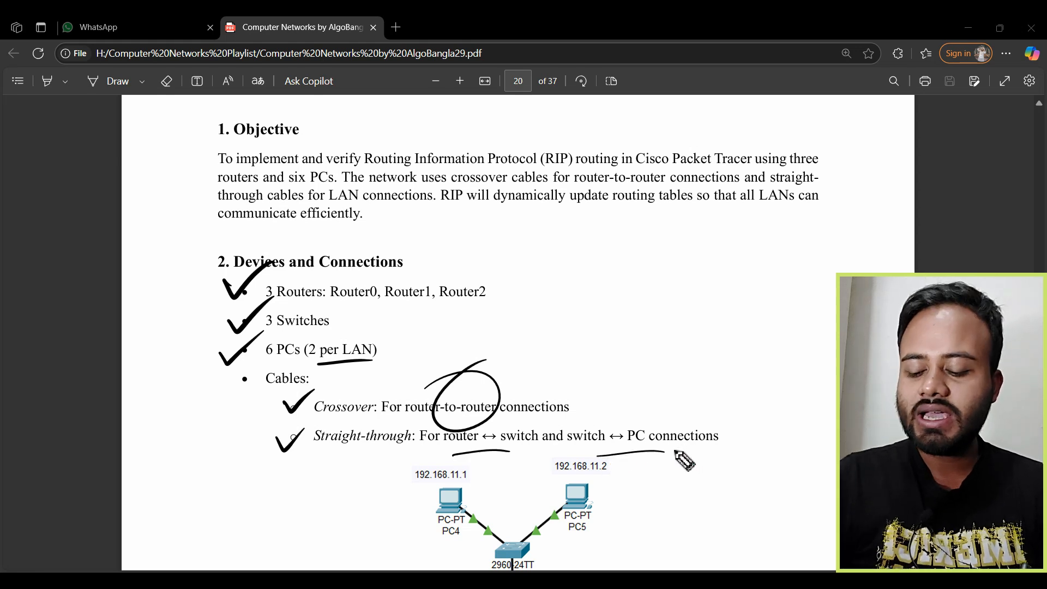
{"action": "key", "text": "Escape"}
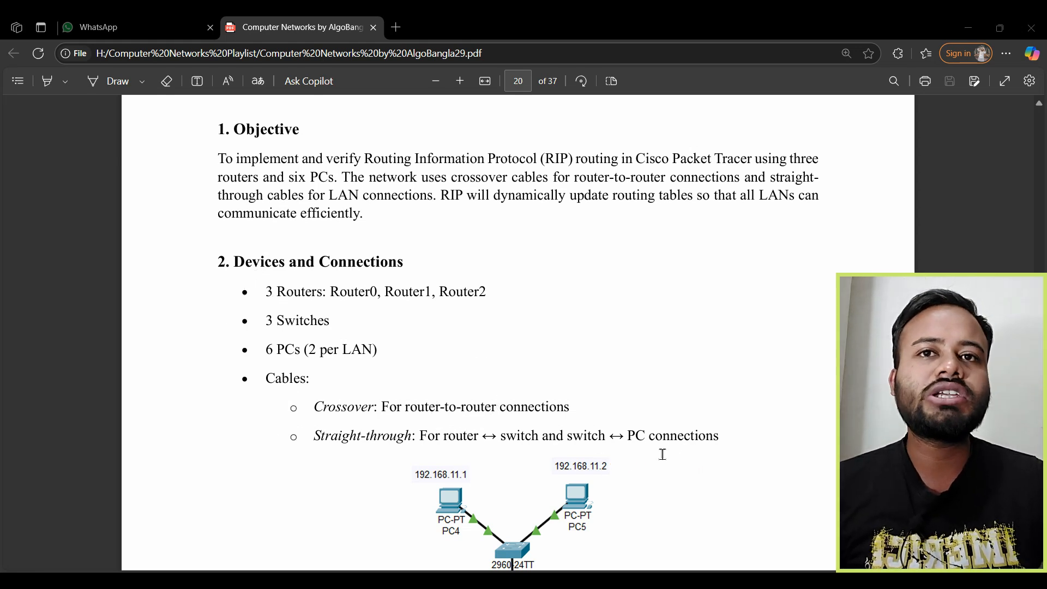
Review the topology diagram, network IP scheme, RIP networks per router, PC addresses and gateways, and the testing section of the experiment.
{"action": "scroll", "coordinate": [662, 454], "scroll_direction": "down", "scroll_amount": 6}
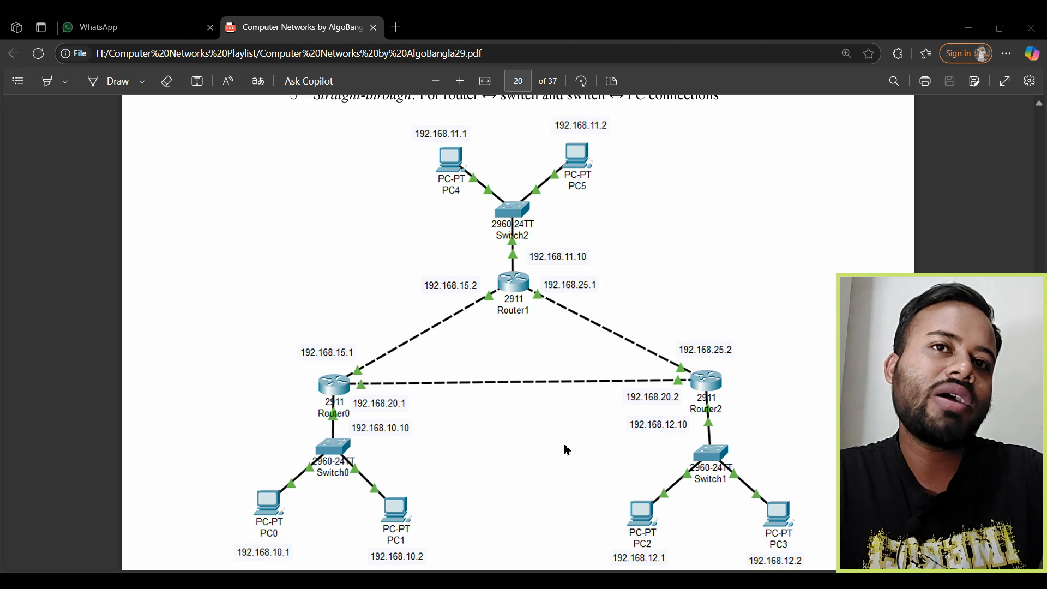
{"action": "scroll", "coordinate": [567, 450], "scroll_direction": "down", "scroll_amount": 10}
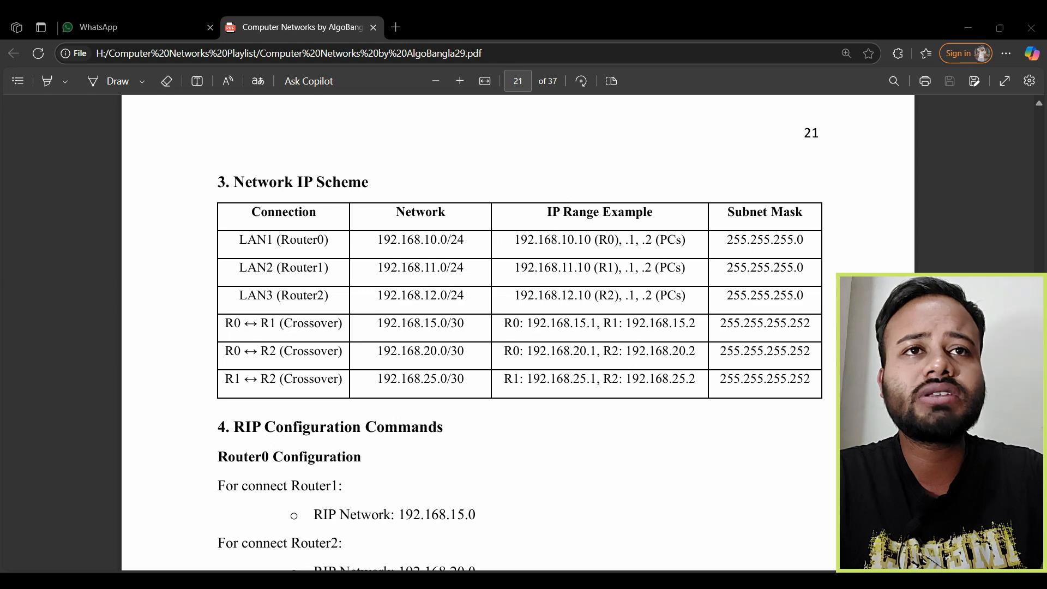
{"action": "scroll", "coordinate": [754, 387], "scroll_direction": "down", "scroll_amount": 5}
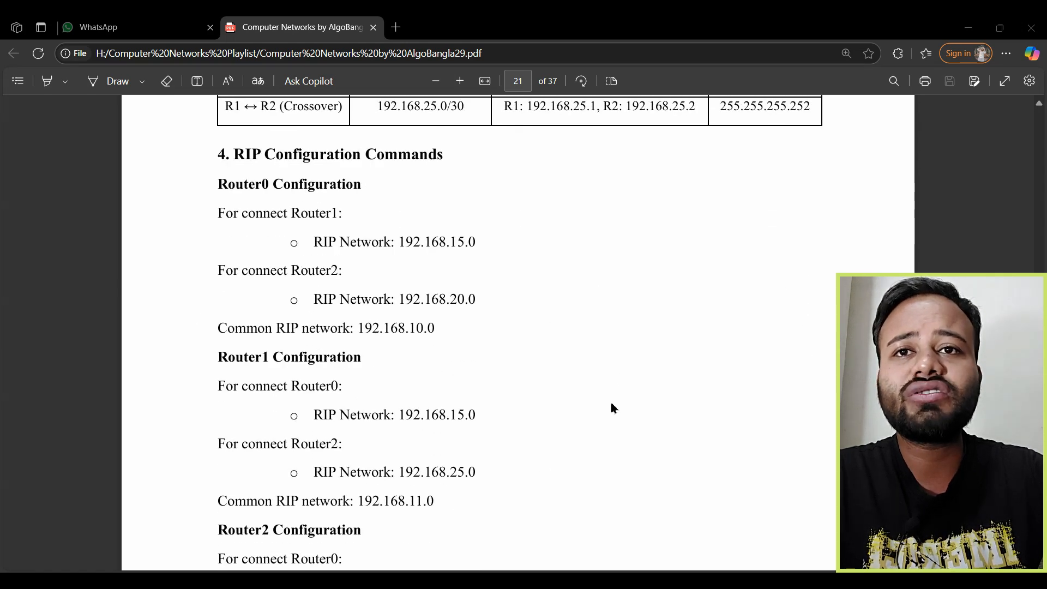
{"action": "scroll", "coordinate": [613, 408], "scroll_direction": "down", "scroll_amount": 5}
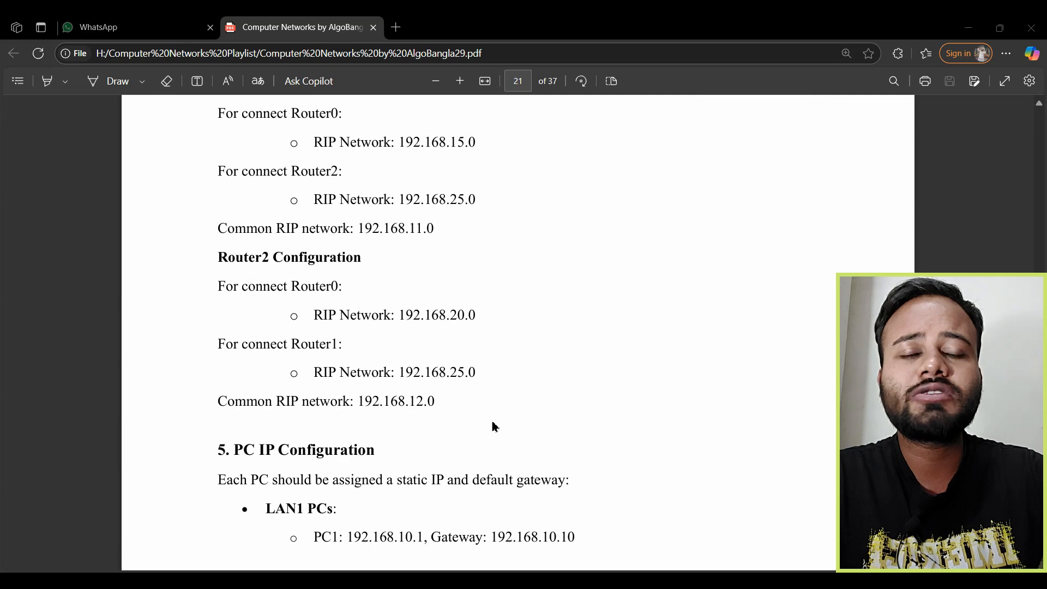
{"action": "scroll", "coordinate": [627, 470], "scroll_direction": "down", "scroll_amount": 2}
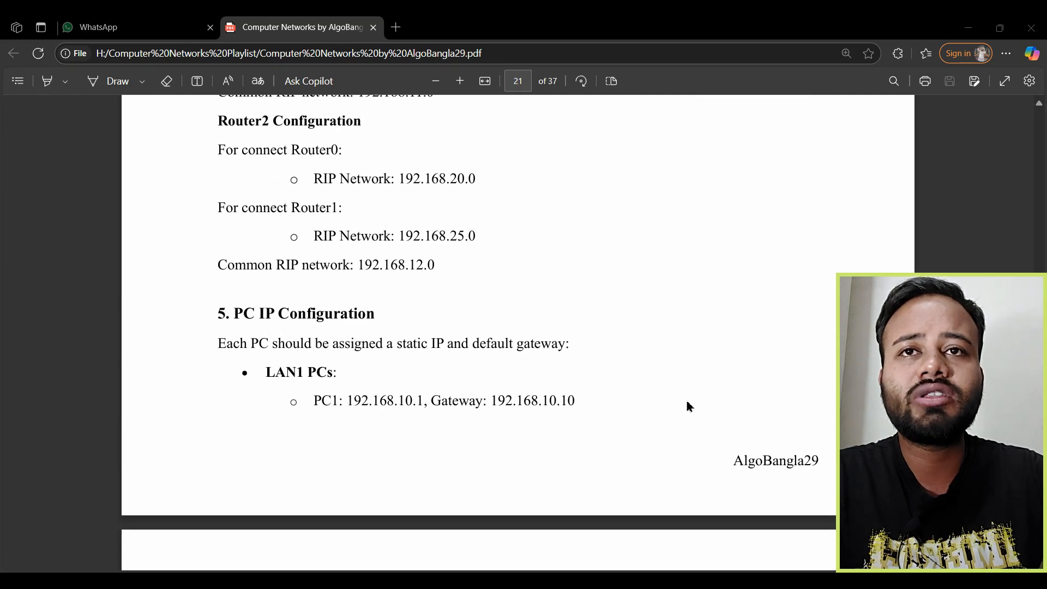
{"action": "scroll", "coordinate": [665, 398], "scroll_direction": "down", "scroll_amount": 2}
{"action": "scroll", "coordinate": [610, 313], "scroll_direction": "down", "scroll_amount": 2}
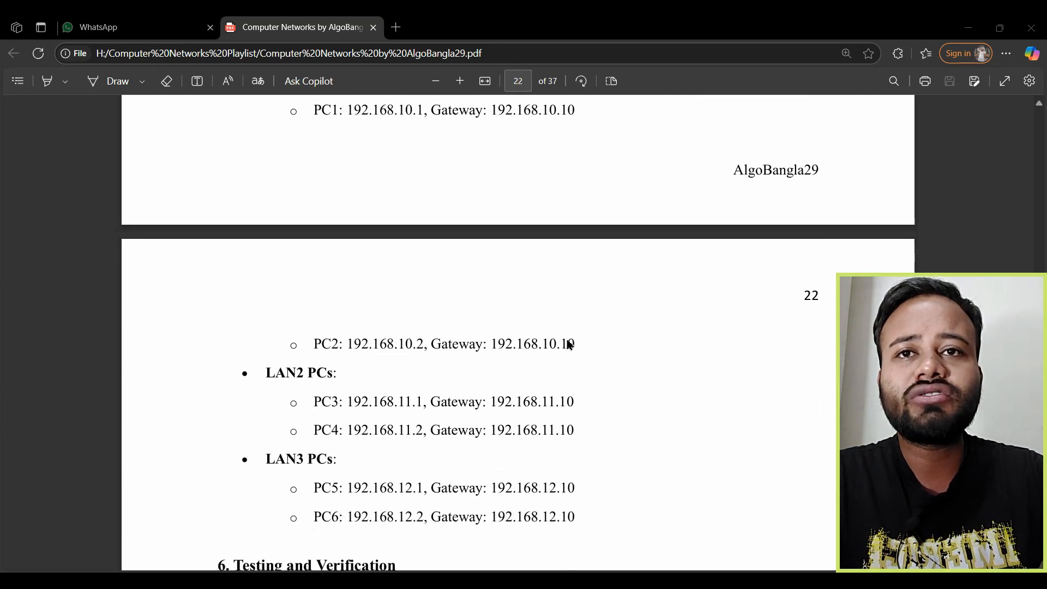
{"action": "scroll", "coordinate": [342, 437], "scroll_direction": "down", "scroll_amount": 2}
{"action": "scroll", "coordinate": [524, 428], "scroll_direction": "down", "scroll_amount": 2}
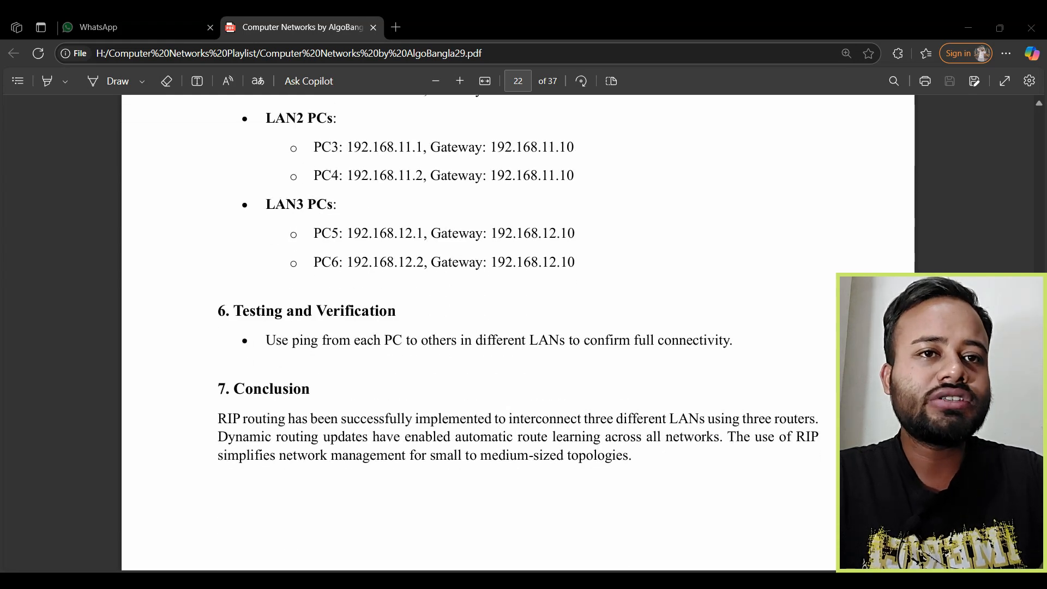
Switch to Cisco Packet Tracer and place three 2911 routers on the empty logical workspace.
{"action": "key", "text": "alt+Tab"}
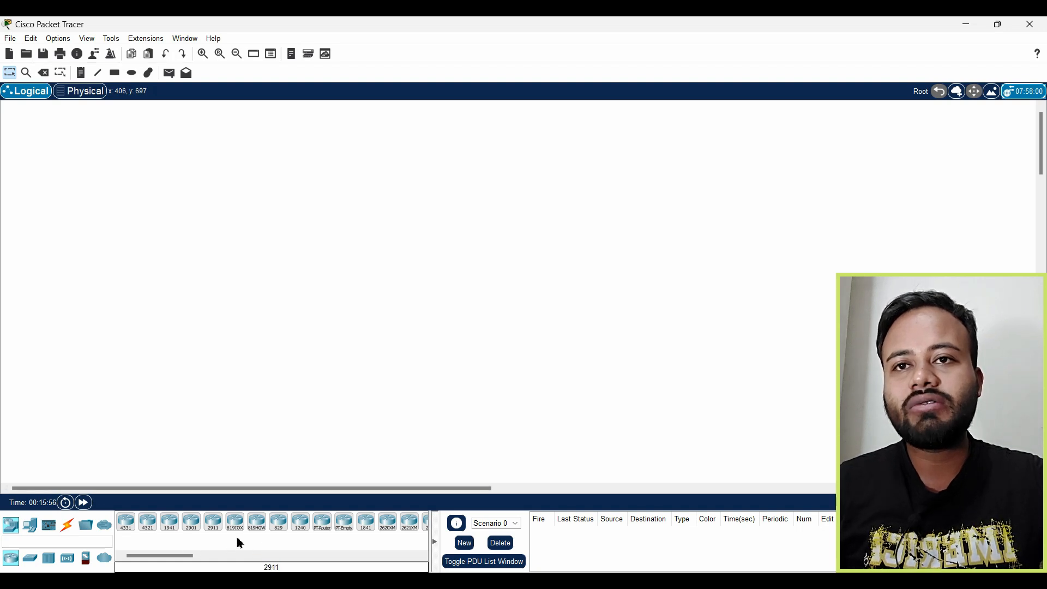
{"action": "left_click", "coordinate": [214, 524]}
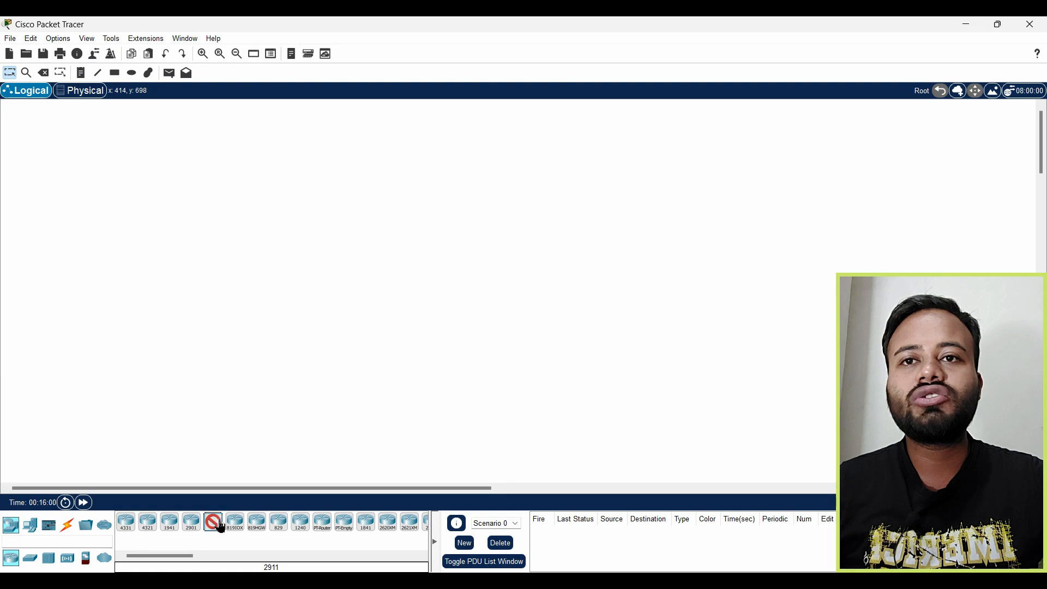
{"action": "left_click", "coordinate": [238, 228]}
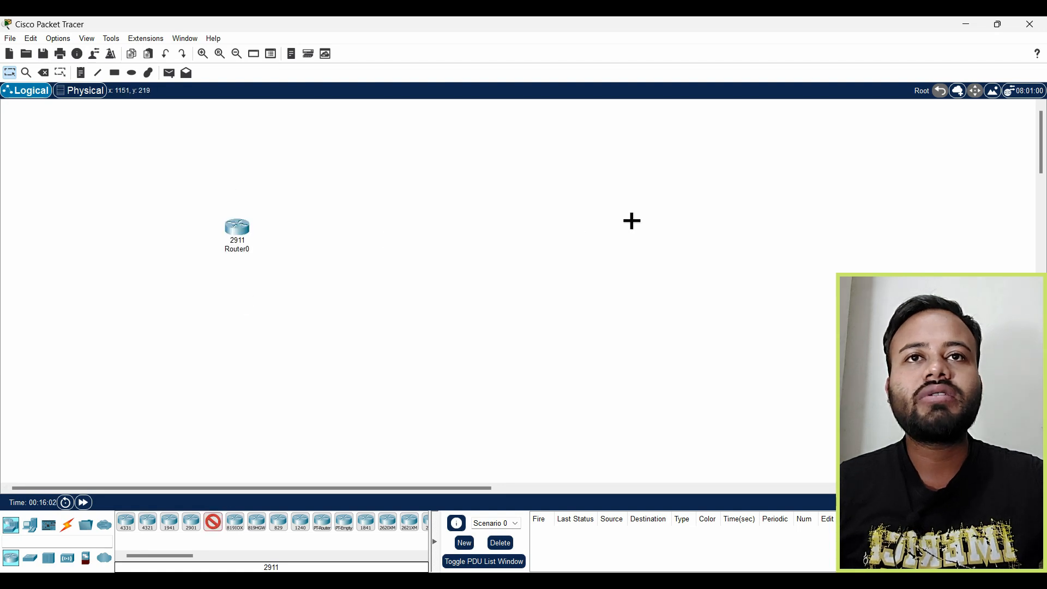
{"action": "left_click", "coordinate": [632, 219]}
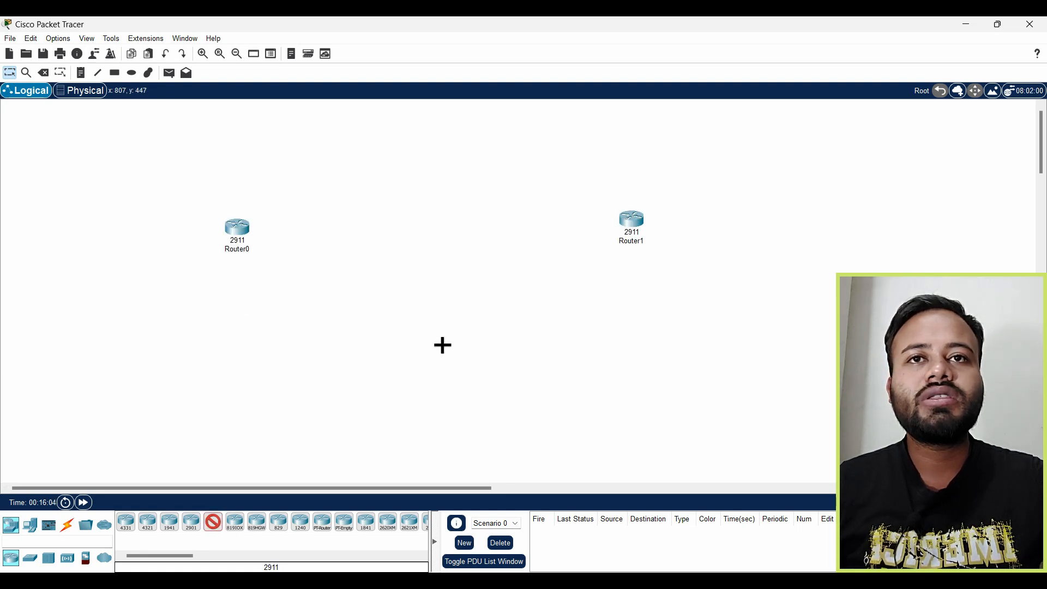
{"action": "left_click", "coordinate": [429, 317]}
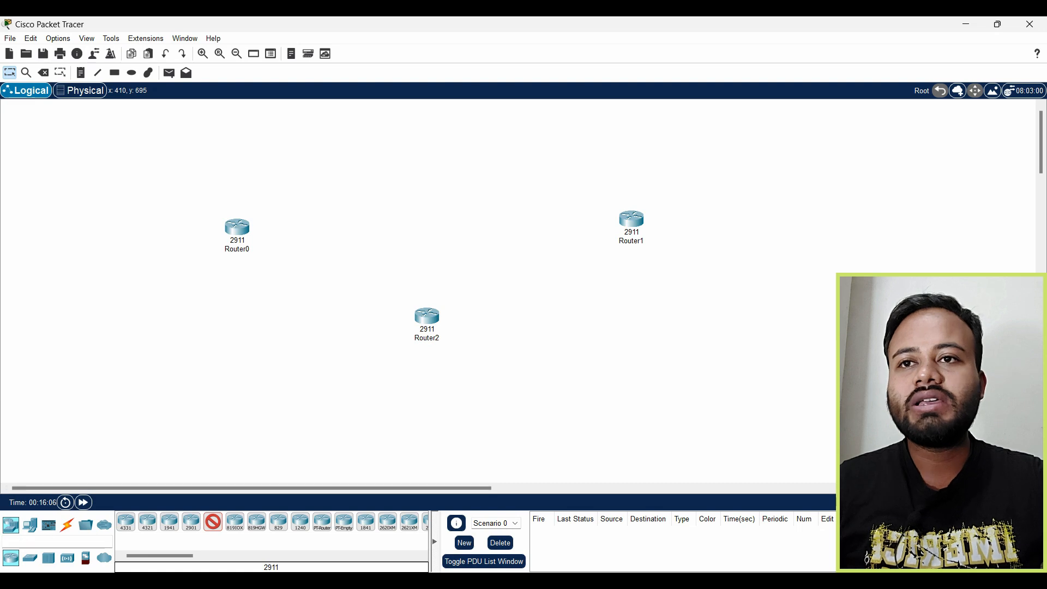
Rearrange the three routers into a triangle following the topology diagram in the PDF, with Router2 above and between Router0 and Router1.
{"action": "left_click", "coordinate": [32, 561]}
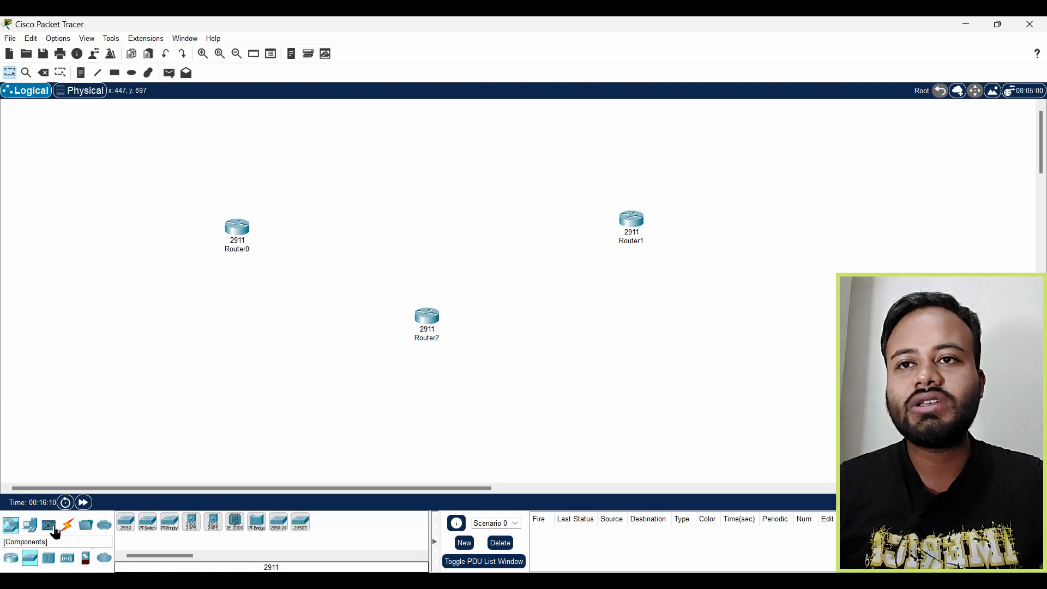
{"action": "left_click", "coordinate": [67, 524]}
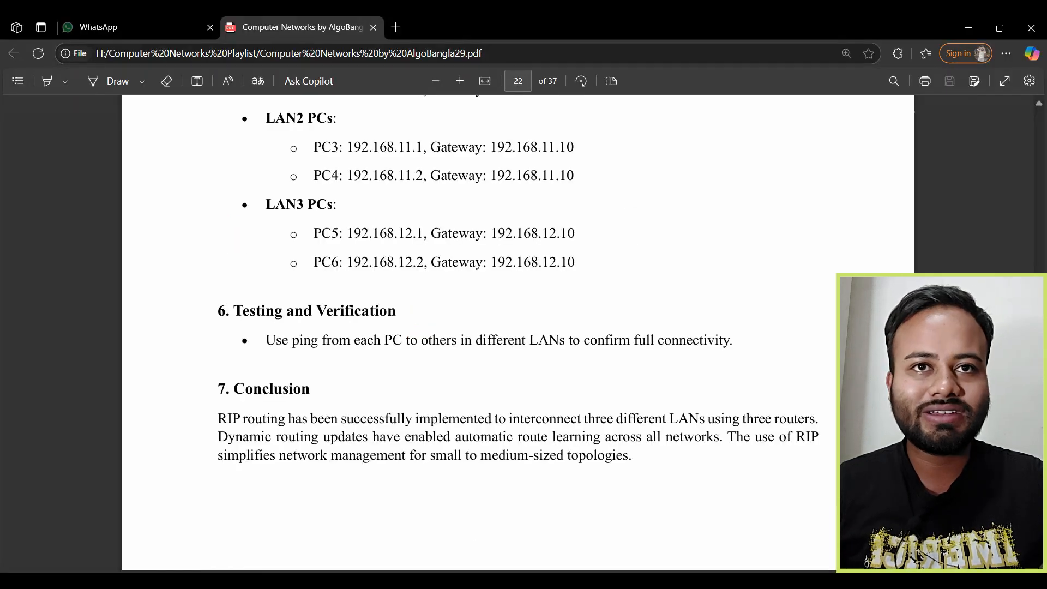
{"action": "scroll", "coordinate": [628, 364], "scroll_direction": "up", "scroll_amount": 20}
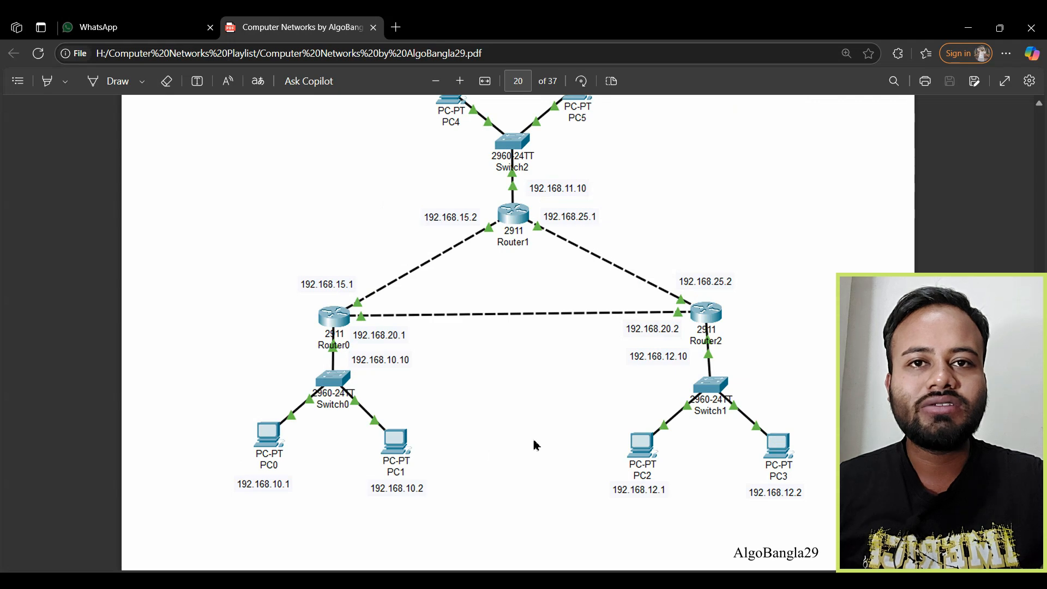
{"action": "left_click", "coordinate": [553, 581]}
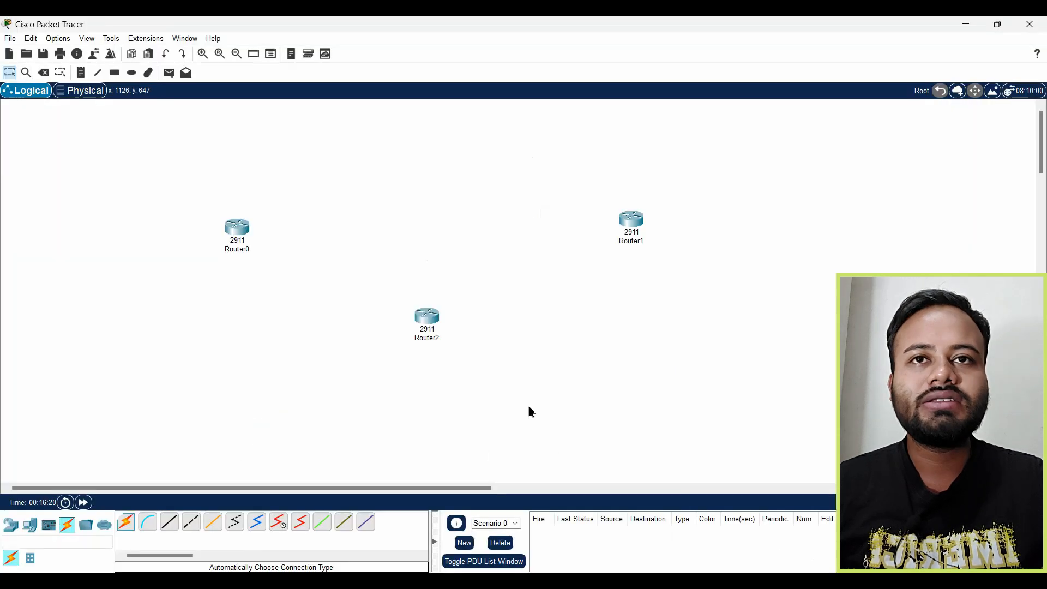
{"action": "left_click_drag", "start_coordinate": [432, 323], "coordinate": [456, 149]}
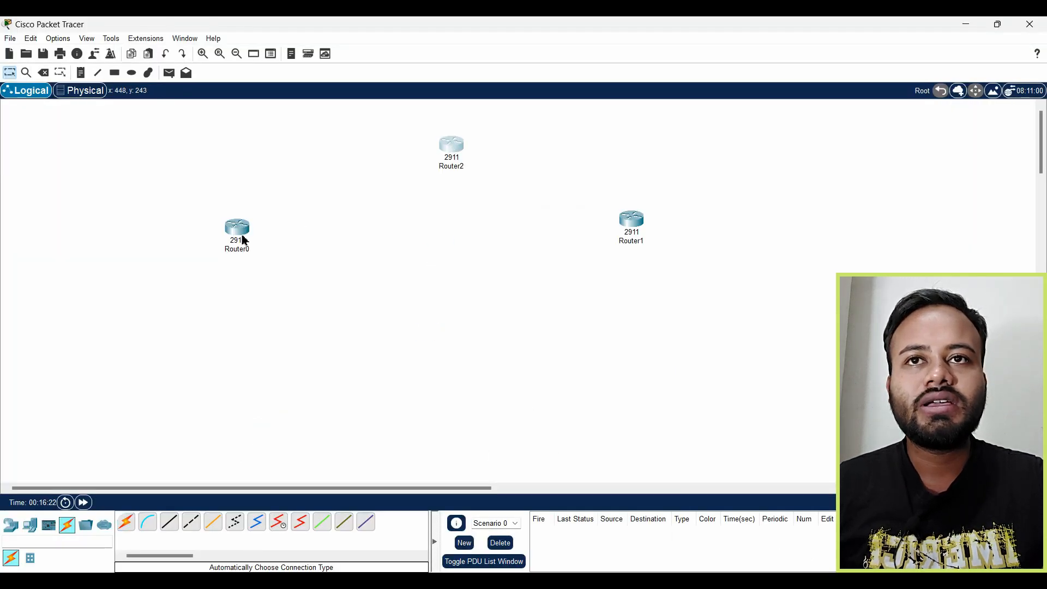
{"action": "left_click_drag", "start_coordinate": [243, 240], "coordinate": [228, 312]}
{"action": "left_click_drag", "start_coordinate": [462, 161], "coordinate": [438, 200]}
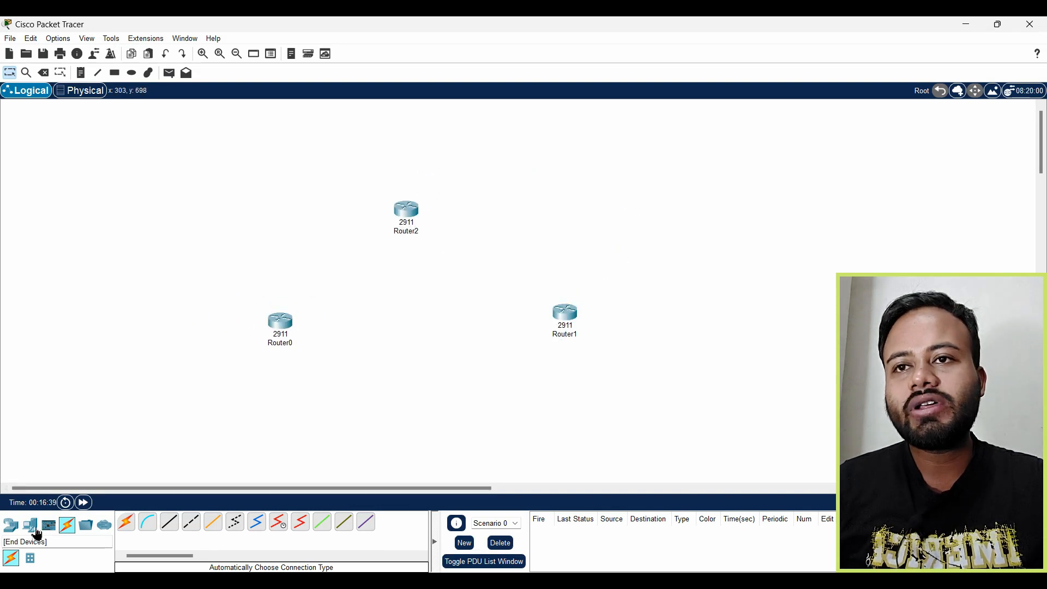
Place three 2960 switches: one below Router0, one below Router1 and one above Router2.
{"action": "left_click", "coordinate": [11, 525]}
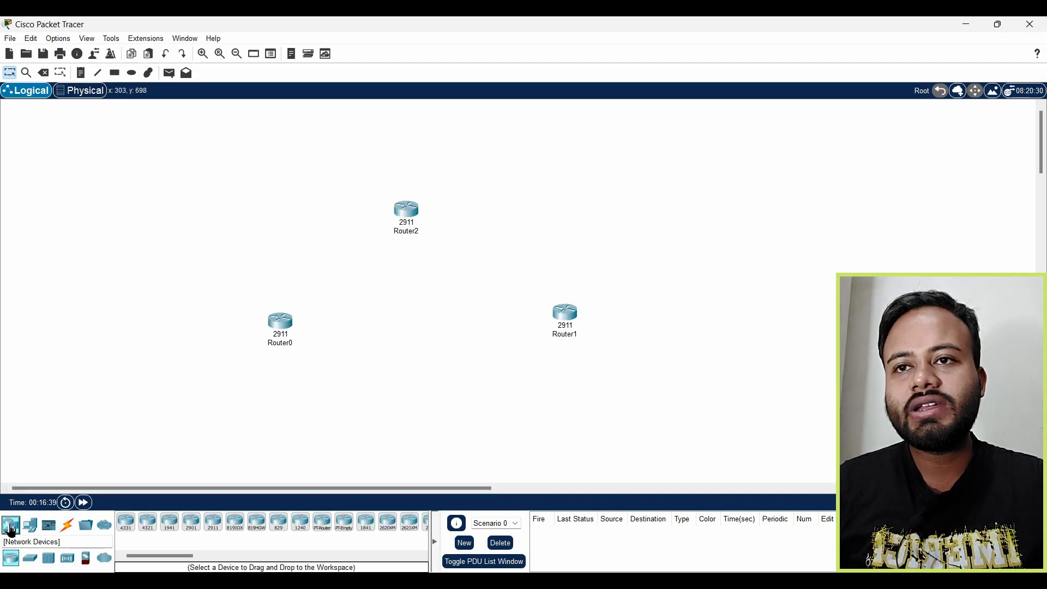
{"action": "left_click", "coordinate": [30, 558]}
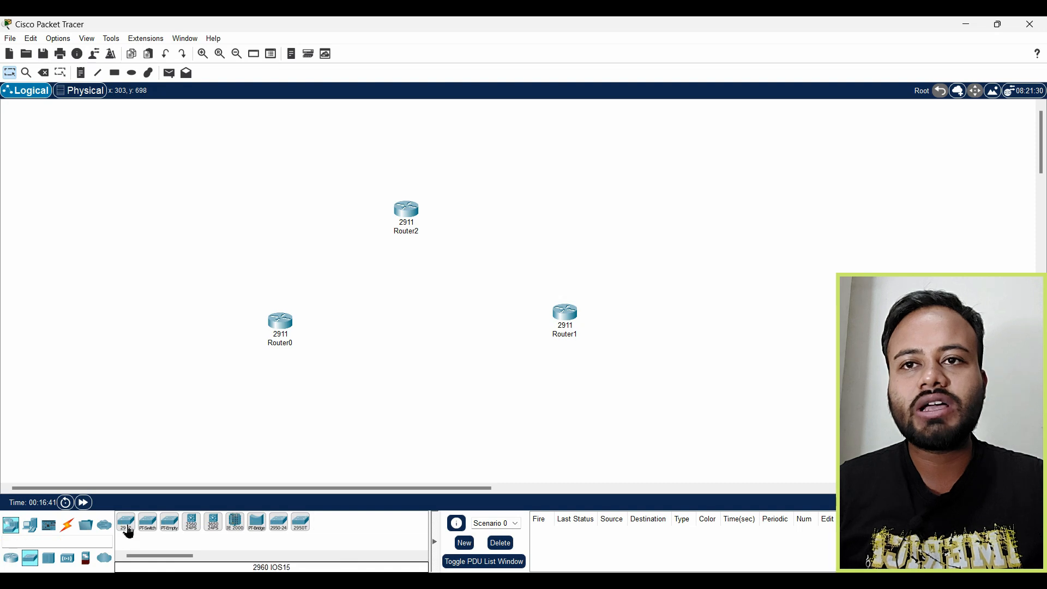
{"action": "left_click", "coordinate": [126, 522]}
{"action": "left_click", "coordinate": [277, 390]}
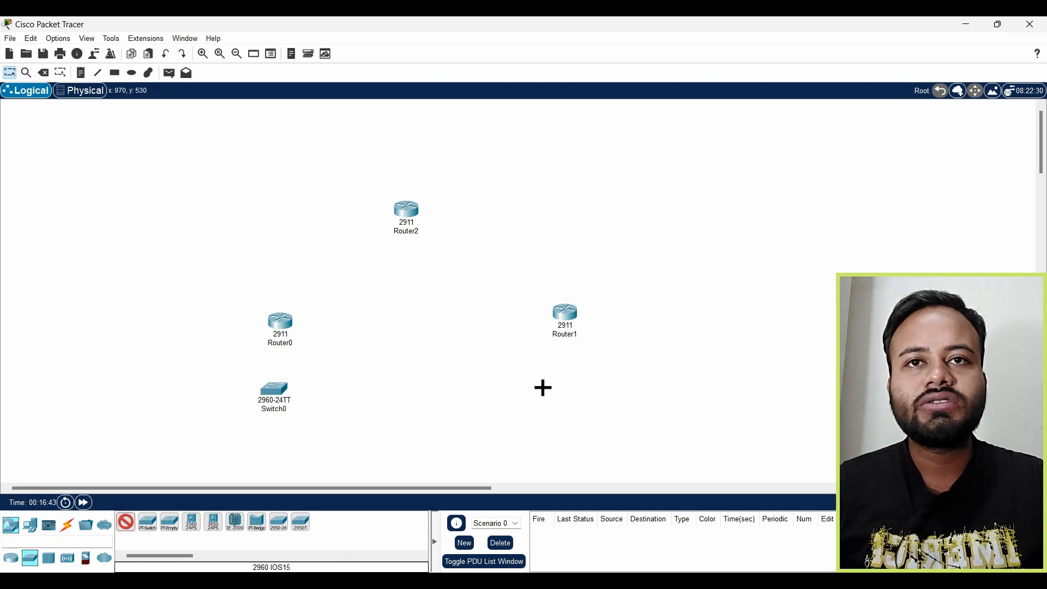
{"action": "left_click", "coordinate": [565, 381]}
{"action": "left_click", "coordinate": [409, 141]}
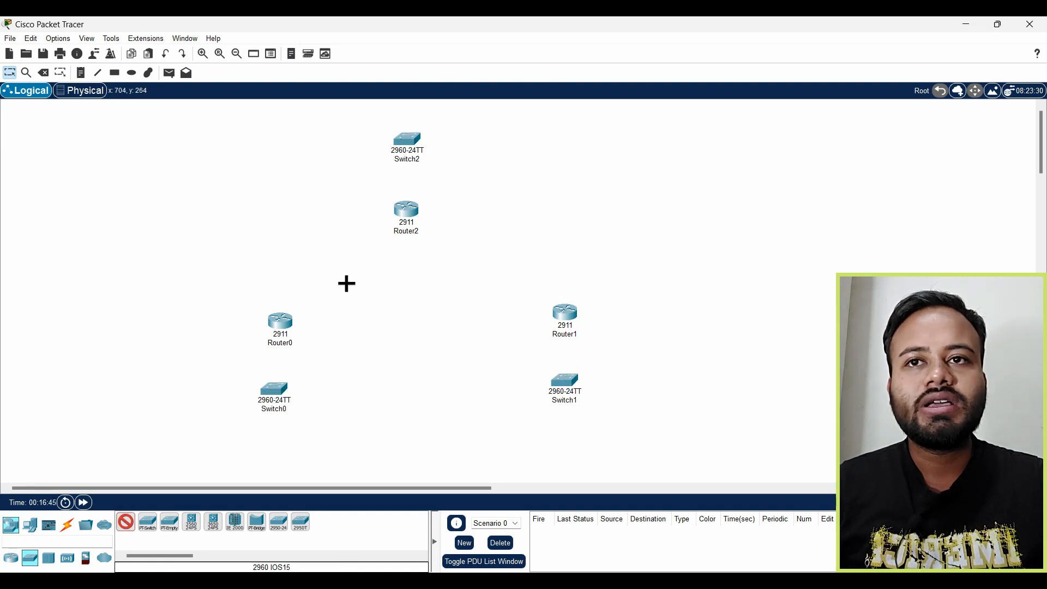
Place two PCs, one above the other, beside Switch2 and Router2.
{"action": "left_click", "coordinate": [31, 525]}
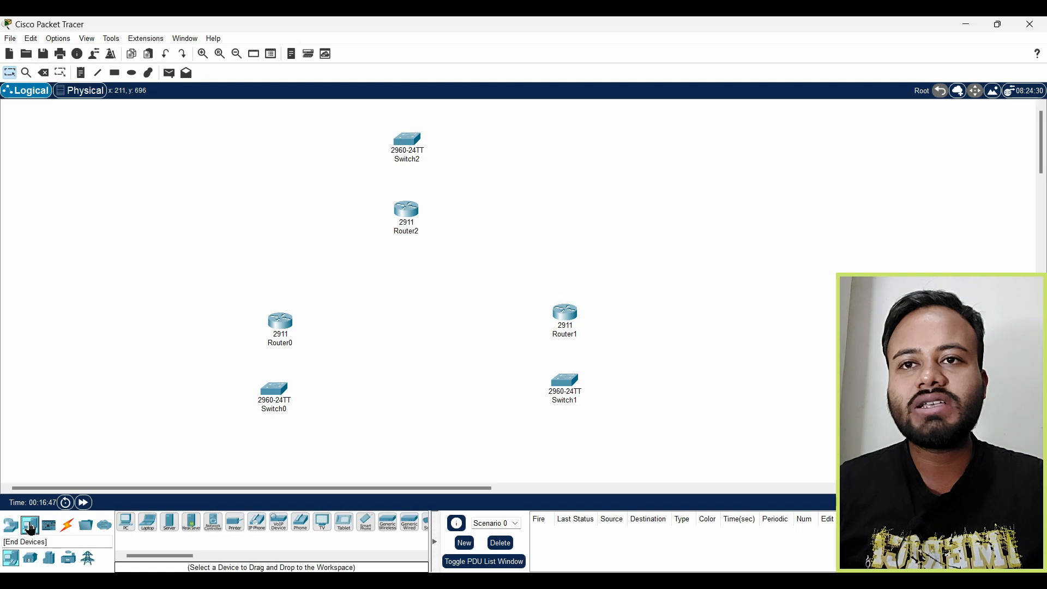
{"action": "left_click", "coordinate": [126, 521]}
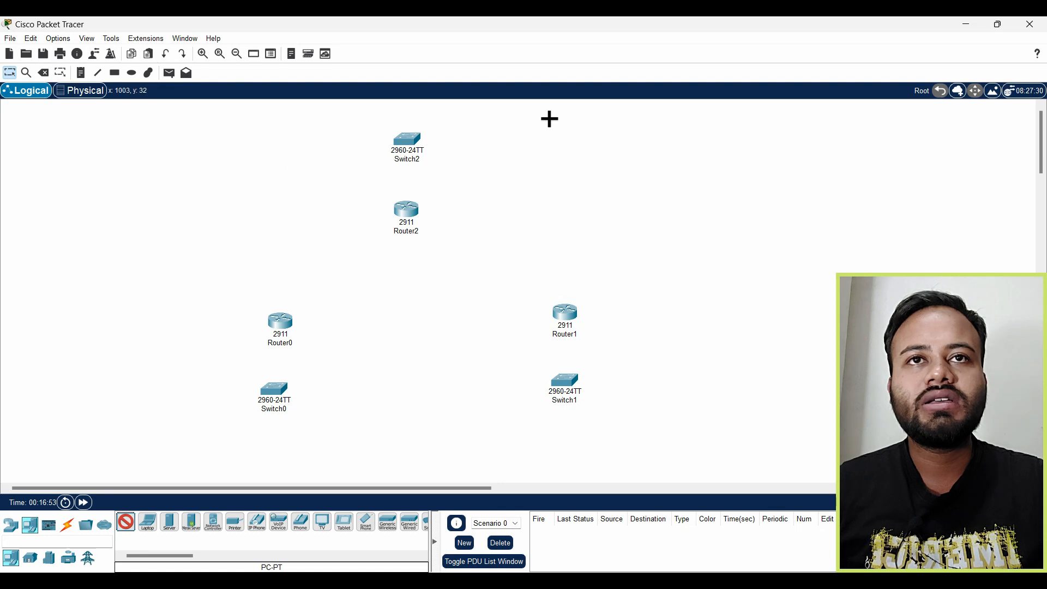
{"action": "left_click", "coordinate": [548, 118]}
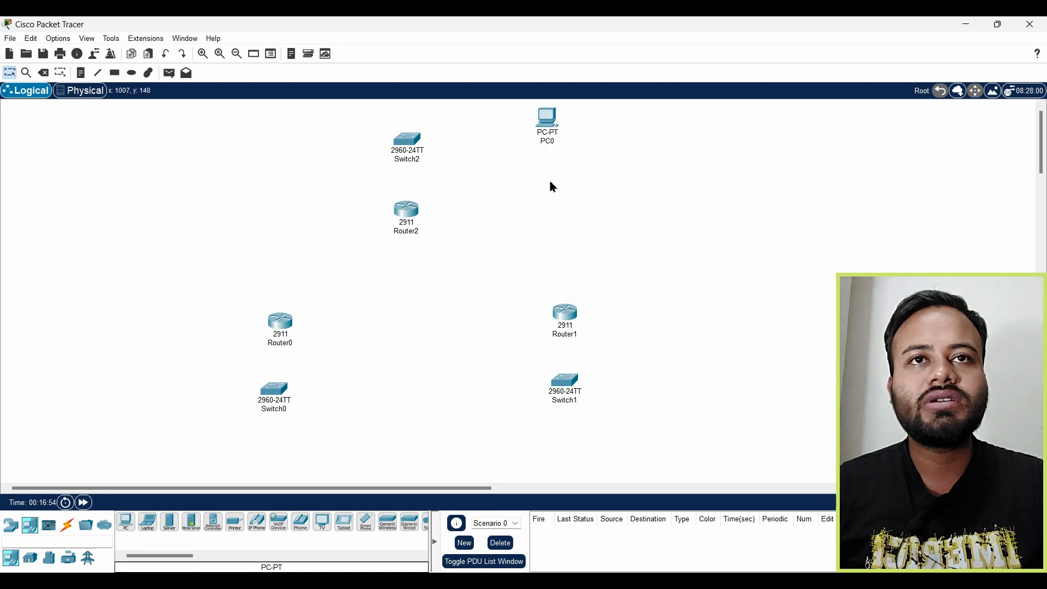
{"action": "left_click", "coordinate": [125, 522]}
{"action": "left_click", "coordinate": [549, 178]}
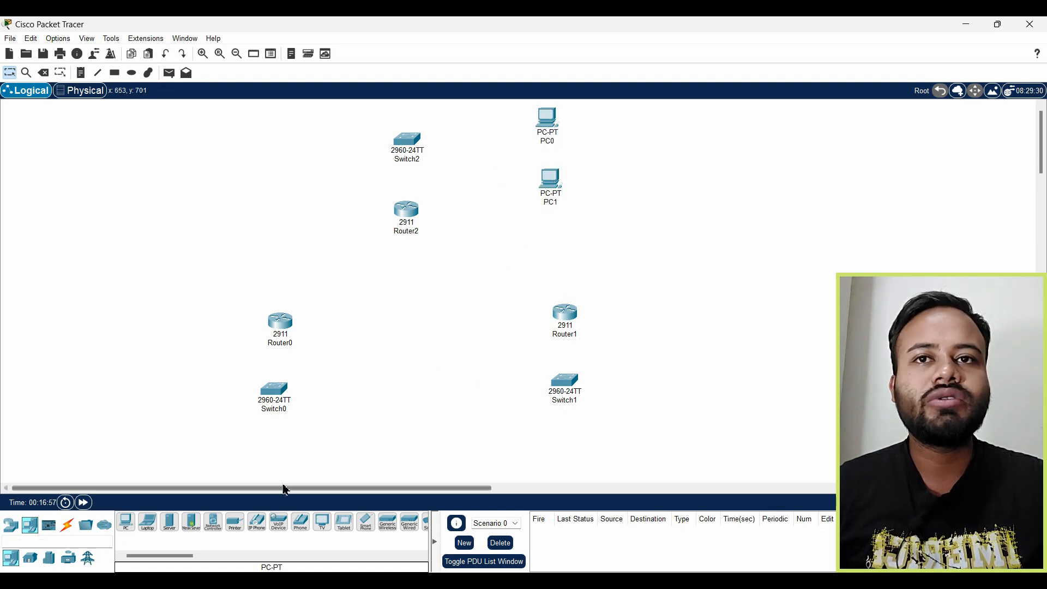
Place two PCs below Switch0 and two more below Switch1.
{"action": "left_click", "coordinate": [126, 522]}
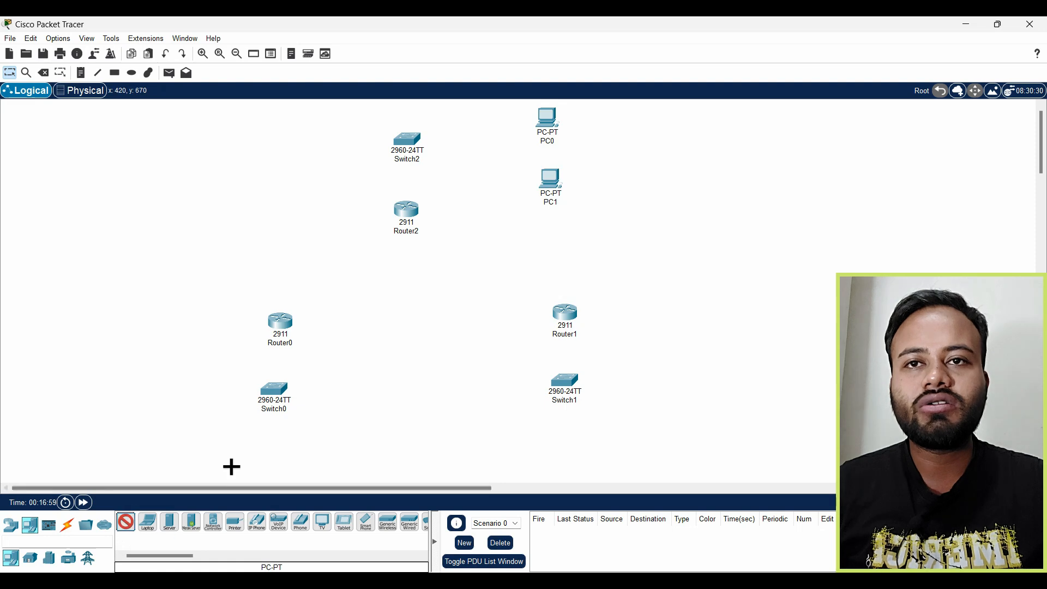
{"action": "left_click", "coordinate": [243, 450]}
{"action": "left_click", "coordinate": [126, 522]}
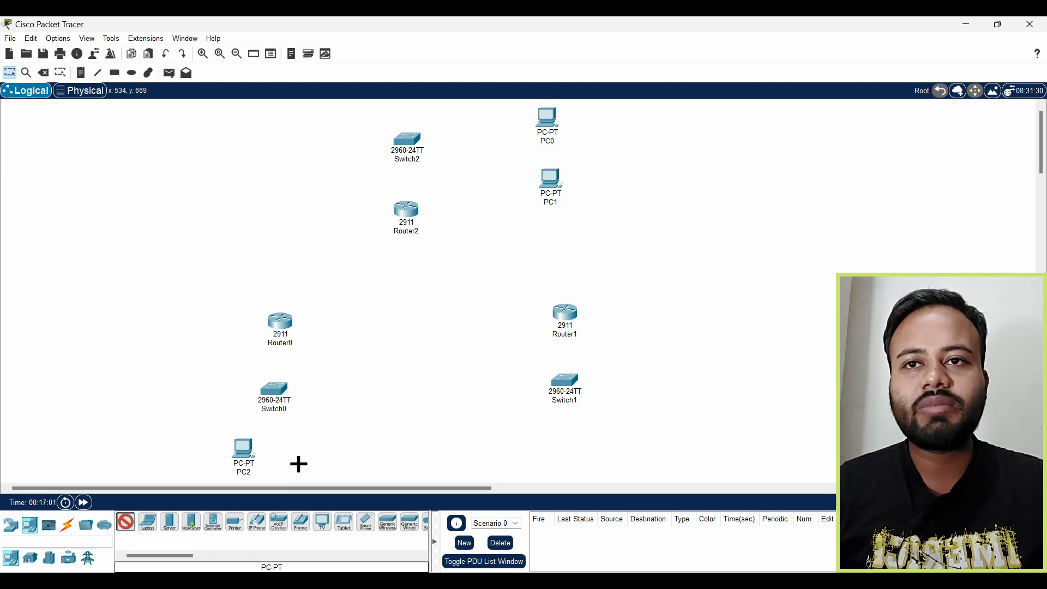
{"action": "left_click", "coordinate": [297, 460]}
{"action": "left_click", "coordinate": [506, 437]}
{"action": "left_click", "coordinate": [609, 439]}
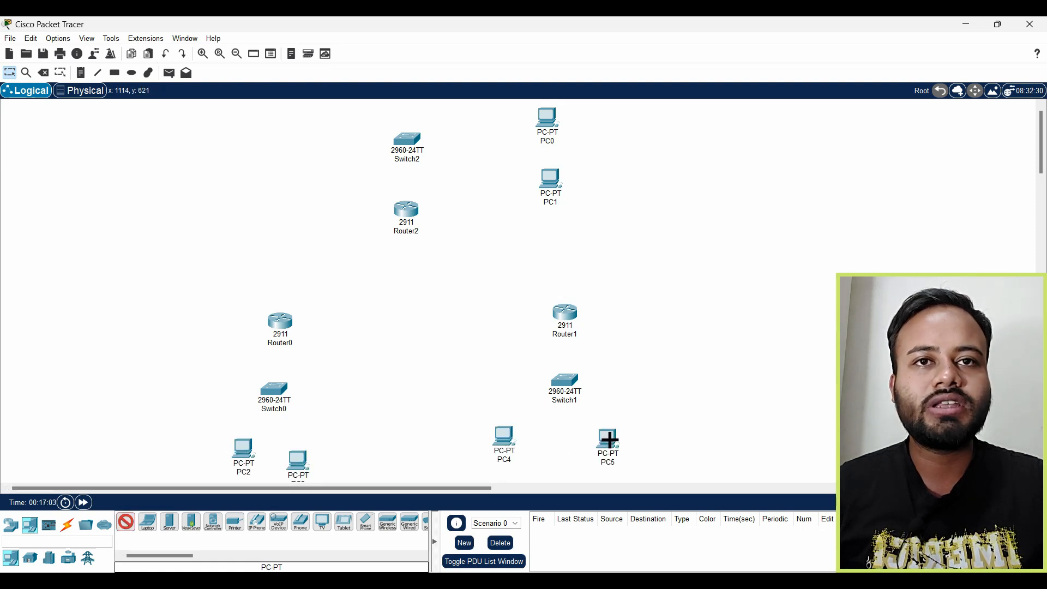
Using the automatic connection type, cable PC2 and PC3 to Switch0 and Switch0 to Router0.
{"action": "left_click", "coordinate": [68, 527]}
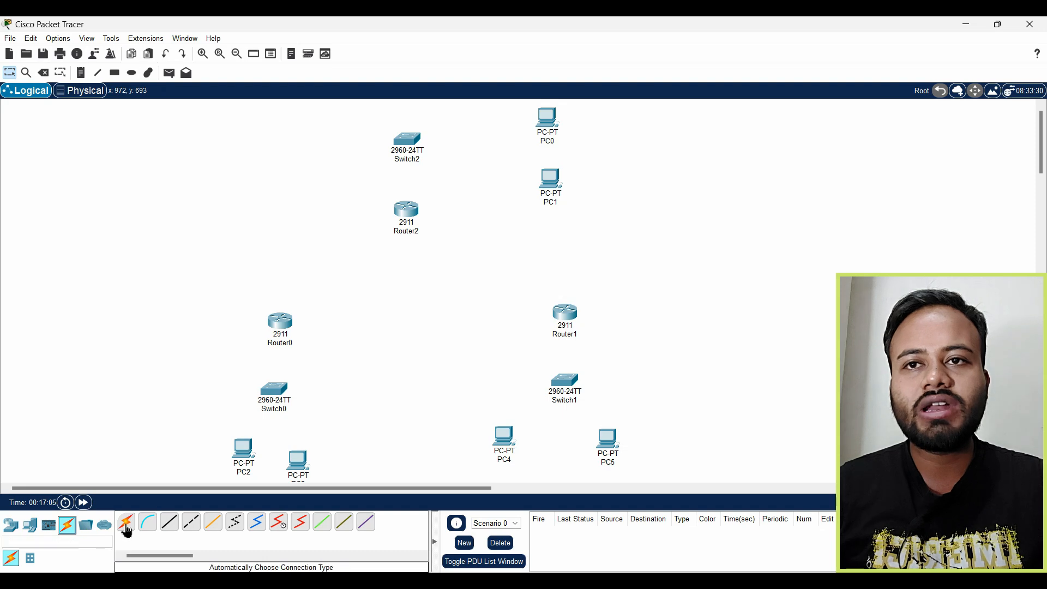
{"action": "left_click", "coordinate": [127, 530]}
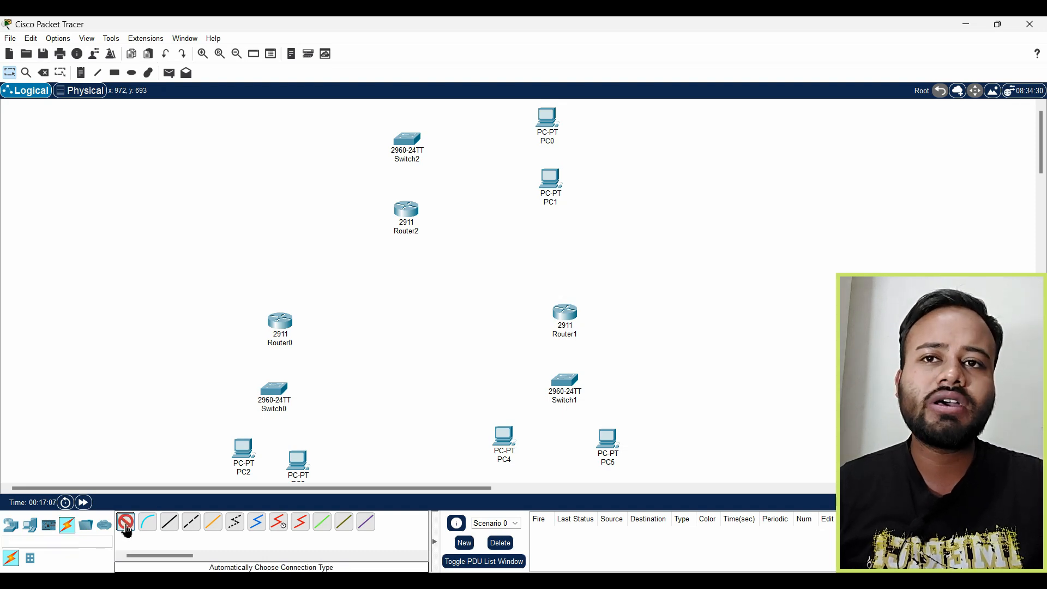
{"action": "left_click", "coordinate": [253, 446]}
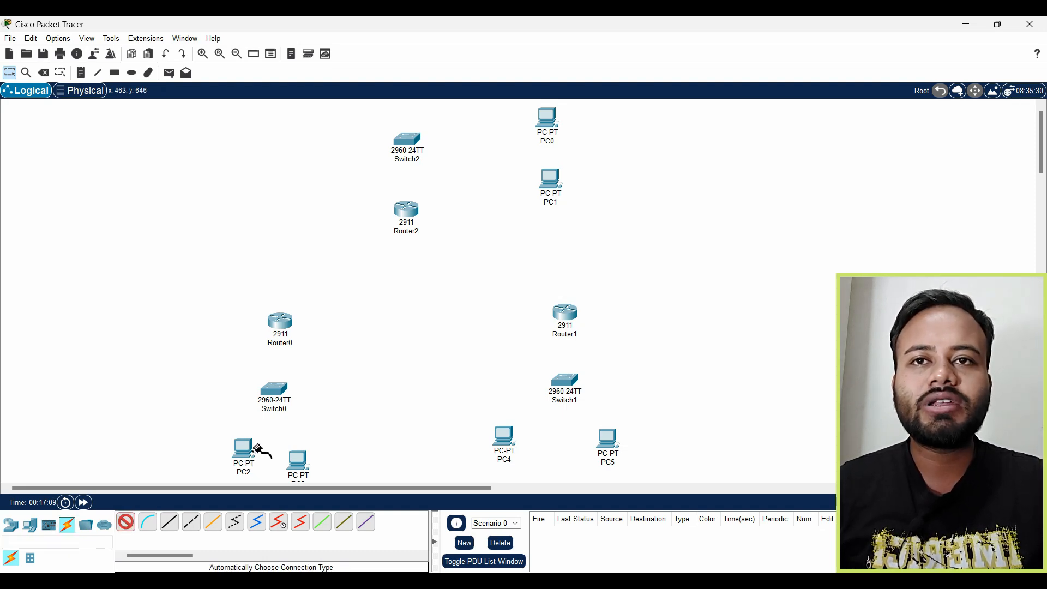
{"action": "left_click", "coordinate": [271, 394]}
{"action": "left_click", "coordinate": [296, 462]}
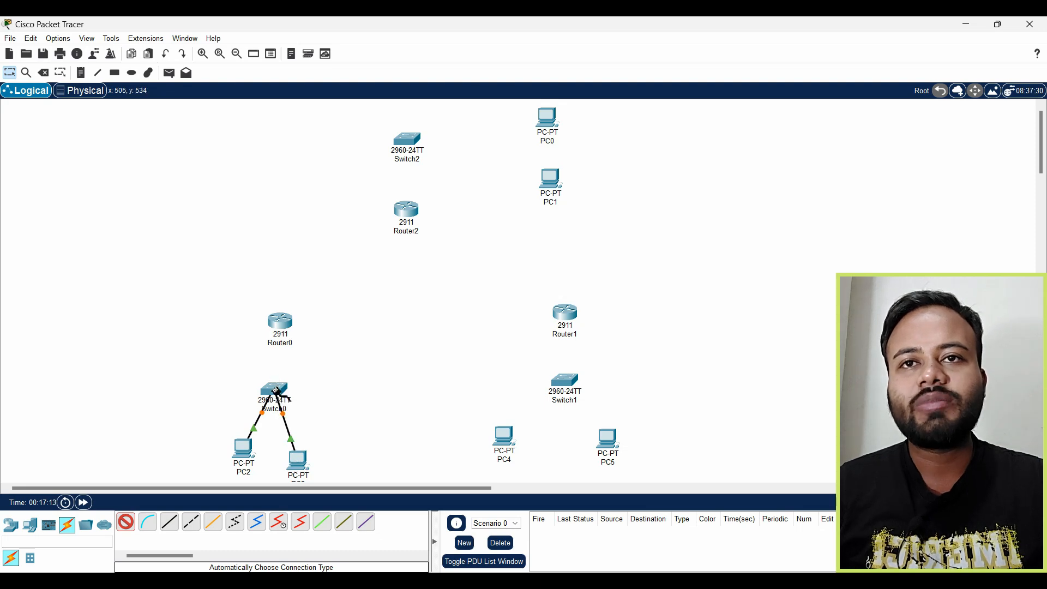
{"action": "left_click", "coordinate": [276, 390]}
{"action": "left_click", "coordinate": [280, 322]}
Cable PC4 and PC5 to Switch1, and connect Switch1 to Router1 with the automatic connection type.
{"action": "left_click", "coordinate": [513, 437]}
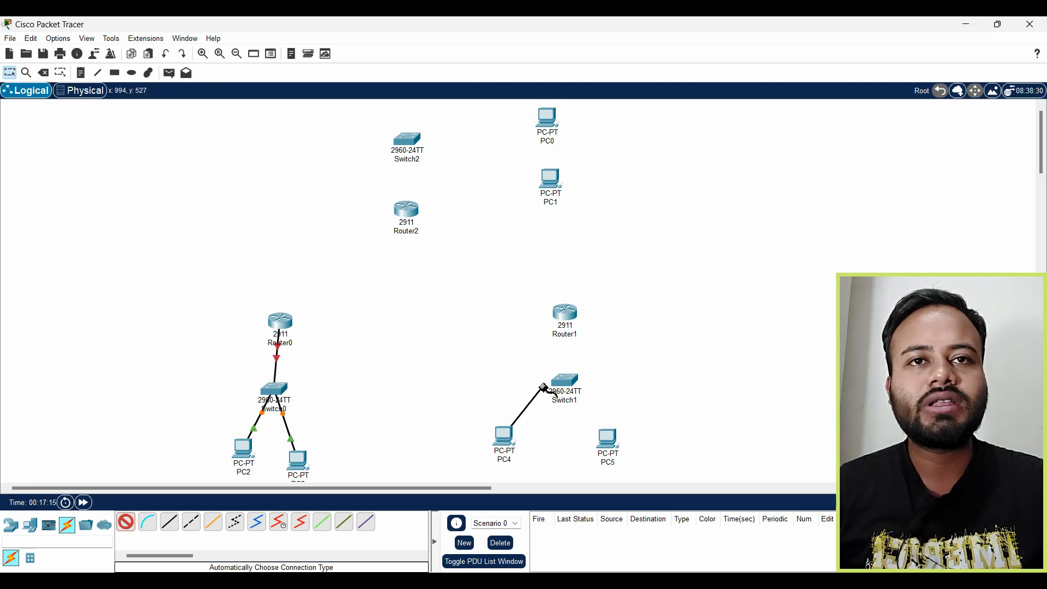
{"action": "left_click", "coordinate": [564, 381]}
{"action": "left_click", "coordinate": [564, 382]}
{"action": "left_click", "coordinate": [610, 439]}
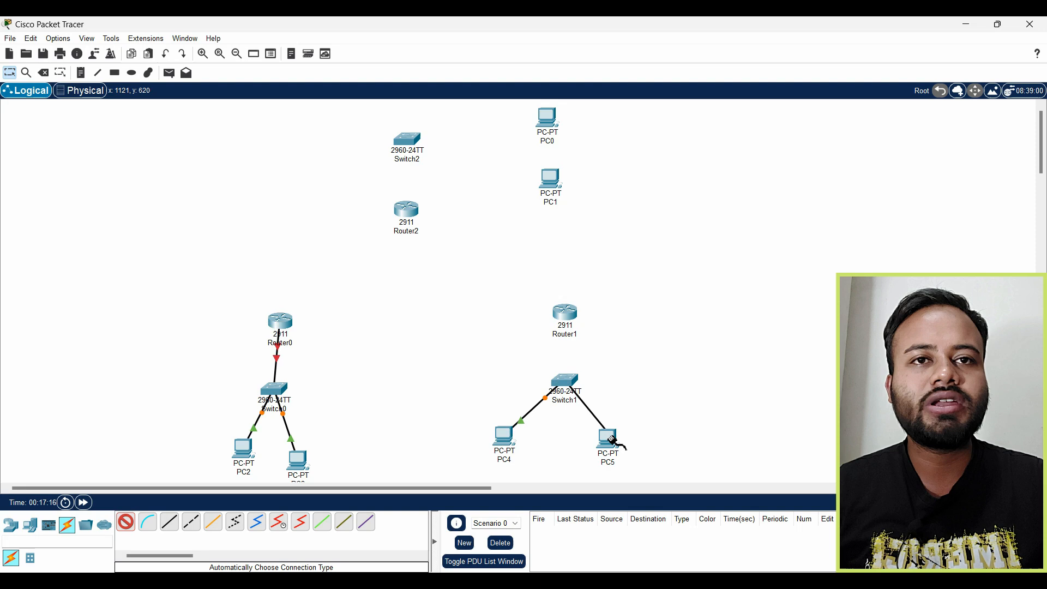
{"action": "left_click", "coordinate": [564, 382]}
{"action": "left_click", "coordinate": [565, 315]}
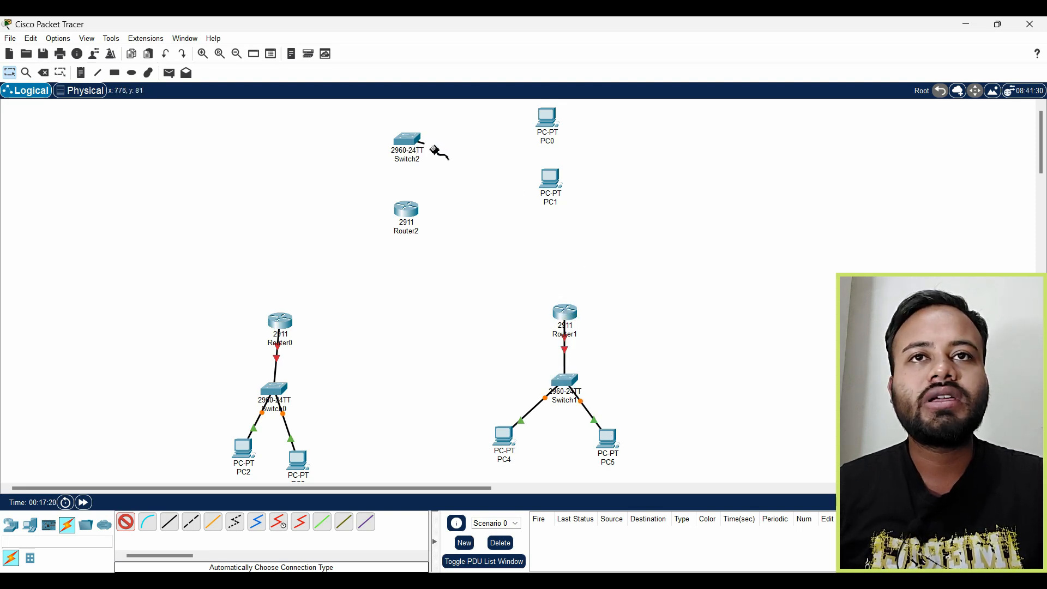
Cable PC0 and PC1 to Switch2, and connect Switch2 to Router2 with the automatic connection type.
{"action": "left_click", "coordinate": [551, 179]}
{"action": "left_click", "coordinate": [416, 141]}
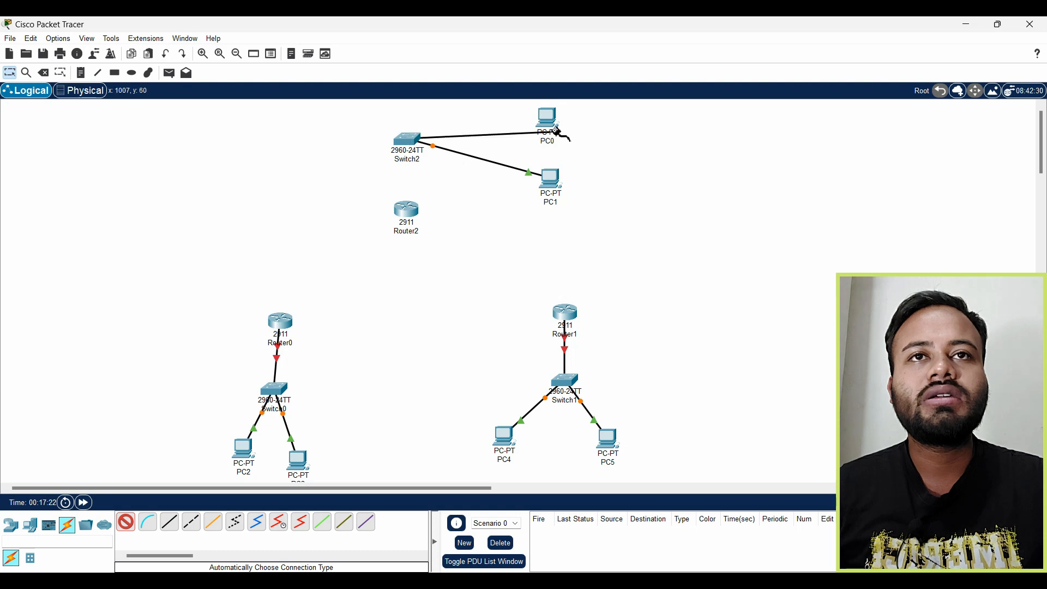
{"action": "left_click", "coordinate": [546, 118]}
{"action": "left_click", "coordinate": [408, 143]}
{"action": "left_click", "coordinate": [407, 210]}
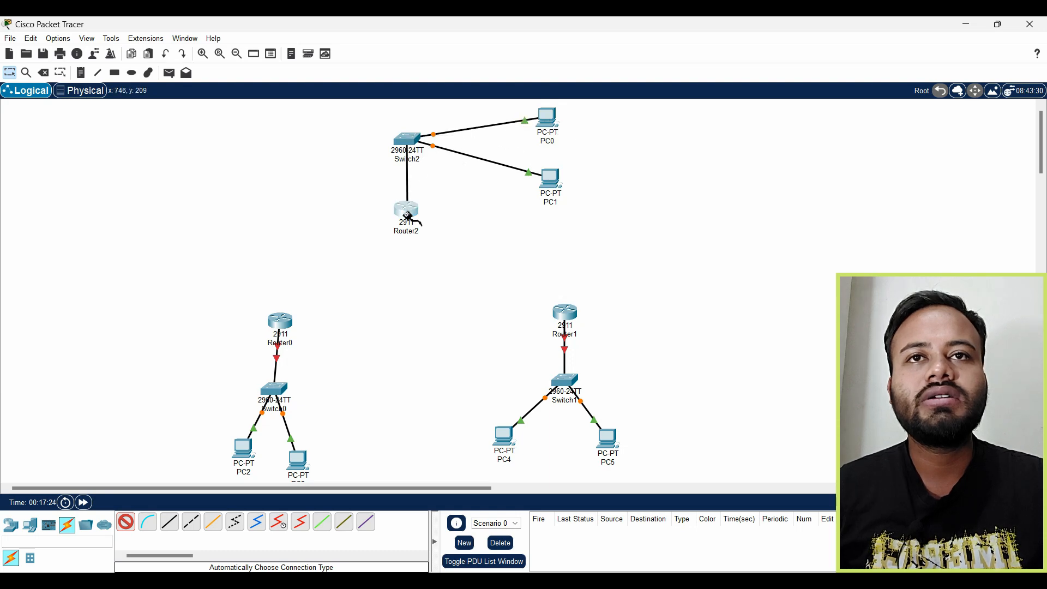
Interconnect Router0, Router1 and Router2 in a triangle using automatically chosen cables.
{"action": "left_click", "coordinate": [281, 323]}
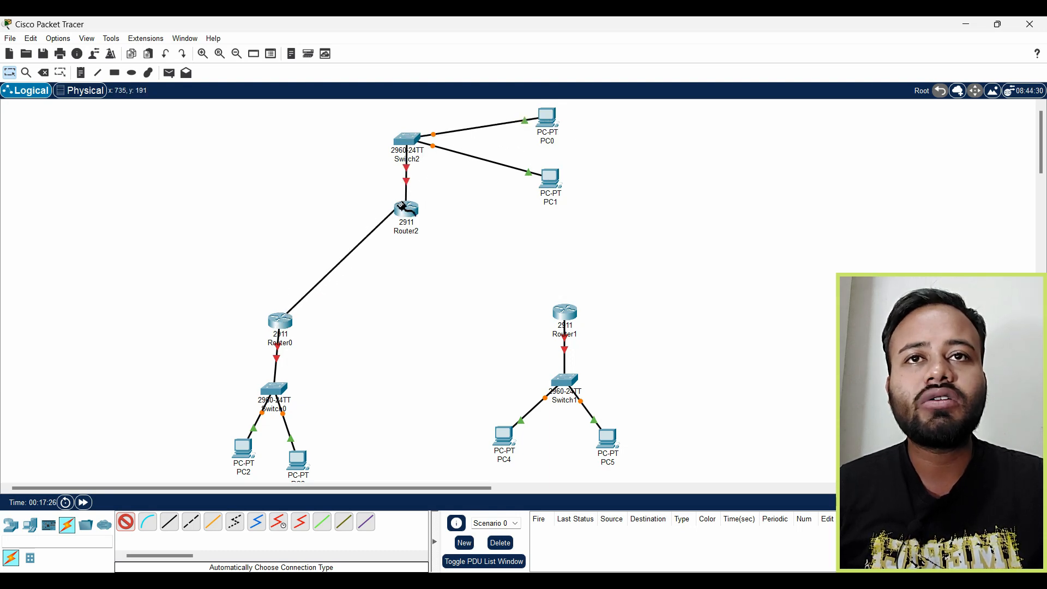
{"action": "left_click", "coordinate": [406, 209]}
{"action": "left_click", "coordinate": [408, 211]}
{"action": "left_click", "coordinate": [564, 313]}
{"action": "left_click", "coordinate": [566, 315]}
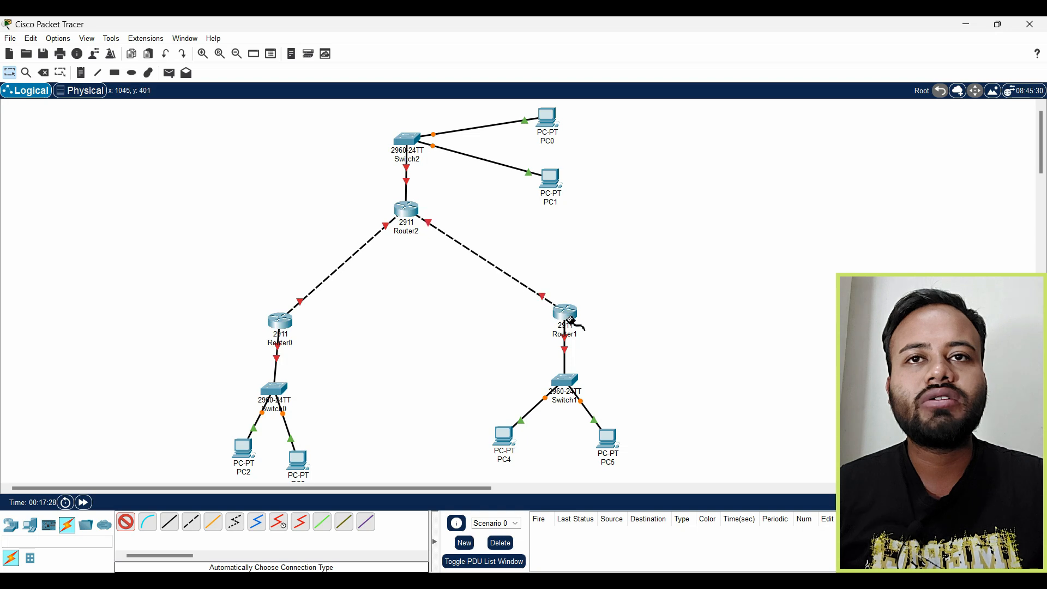
{"action": "left_click", "coordinate": [278, 324]}
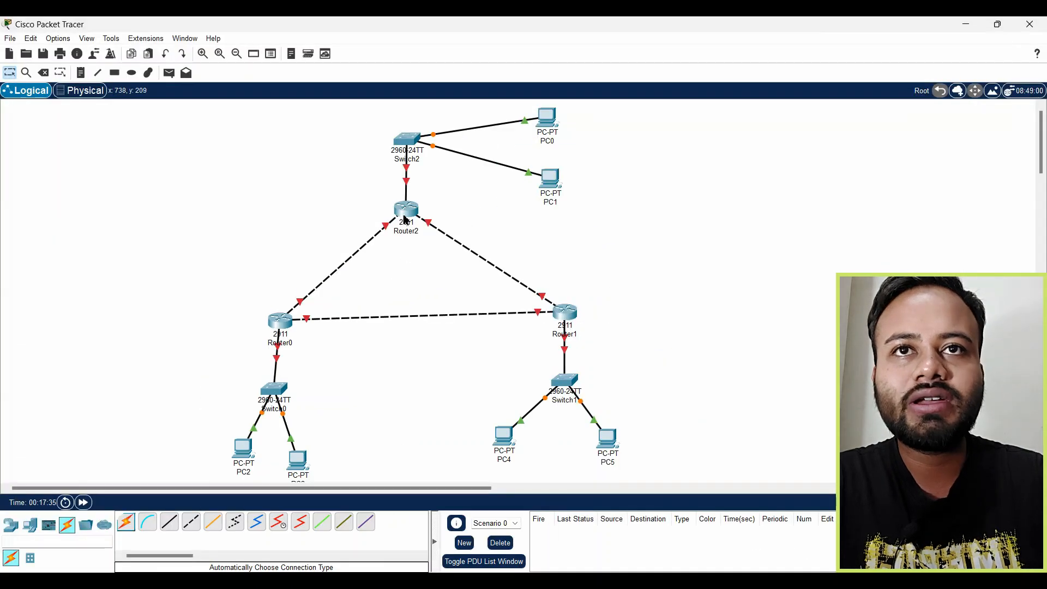
Rearrange the devices into a compact, symmetrical layout with PC0 and PC1 above Switch2 on either side.
{"action": "left_click_drag", "start_coordinate": [405, 218], "coordinate": [433, 237]}
{"action": "left_click_drag", "start_coordinate": [272, 309], "coordinate": [296, 309]}
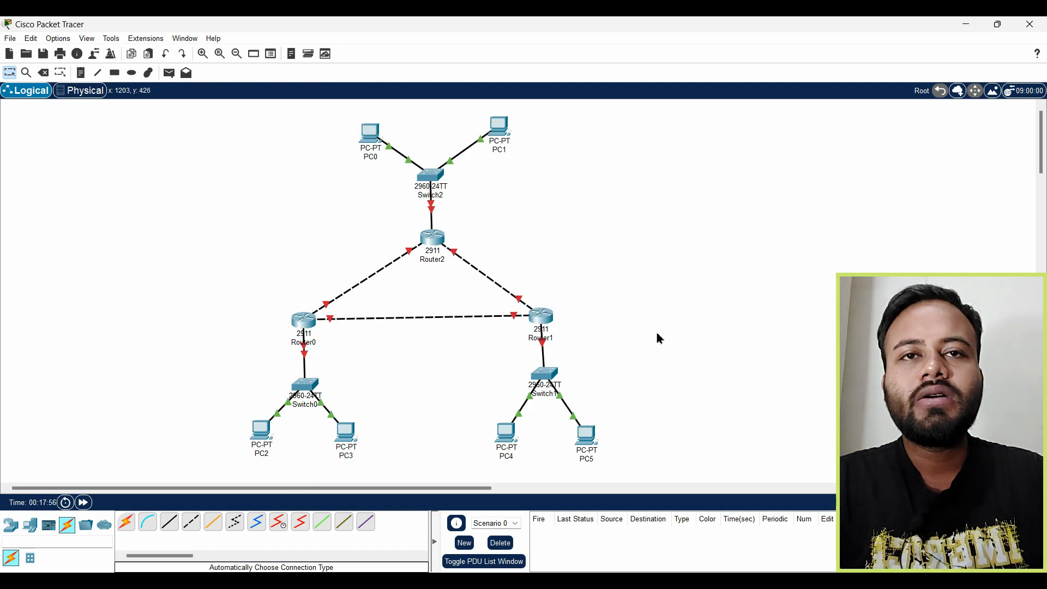
Add a two-line note reading "192.168.10.0" and "Network A" below PC2 and PC3.
{"action": "left_click", "coordinate": [80, 73]}
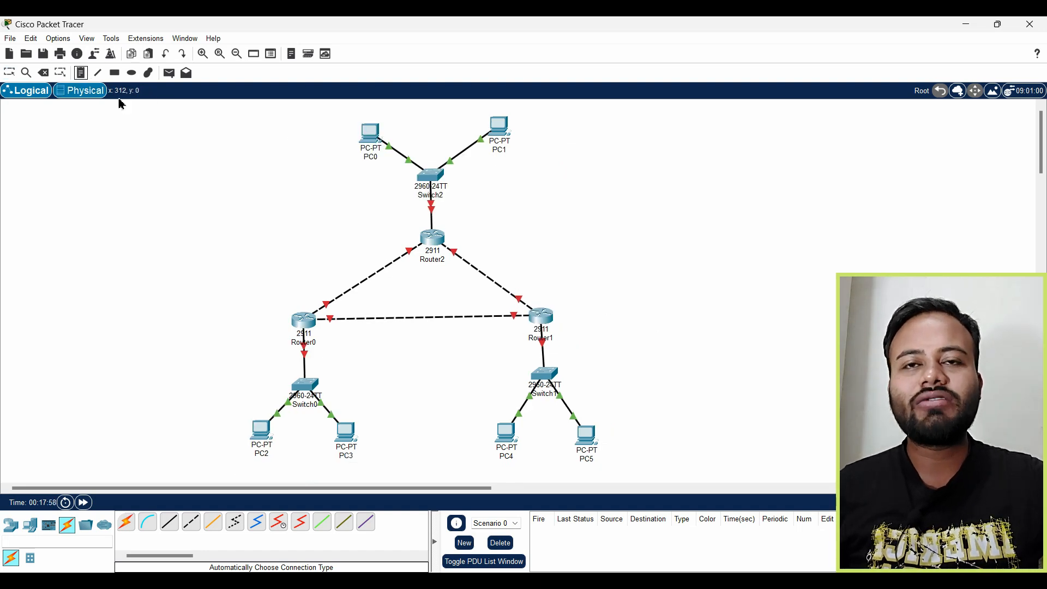
{"action": "left_click", "coordinate": [276, 471]}
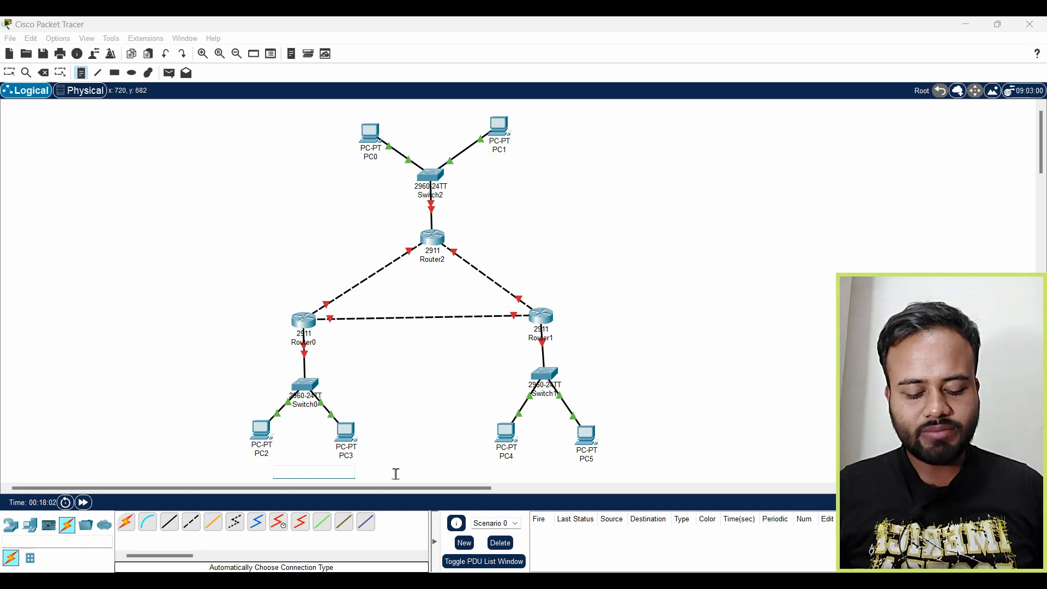
{"action": "type", "text": "192."}
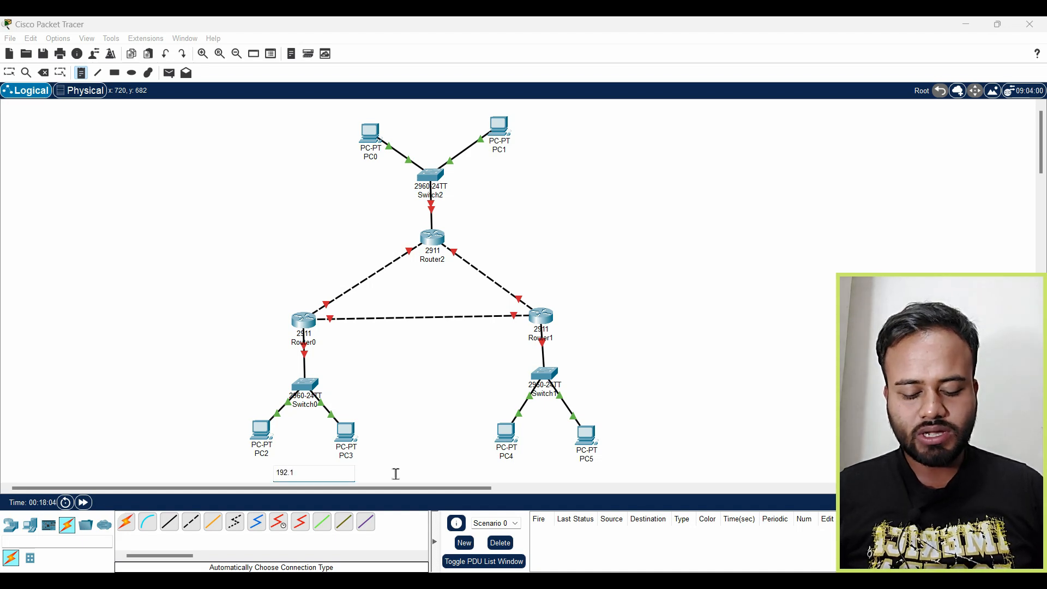
{"action": "type", "text": "168.10"}
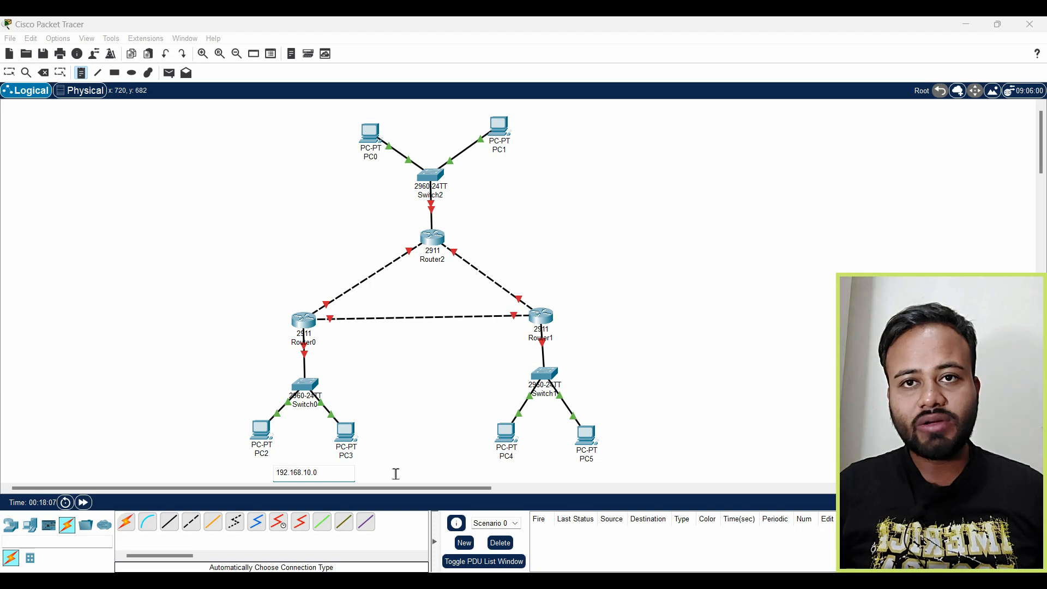
{"action": "type", "text": ".0"}
{"action": "key", "text": "Return"}
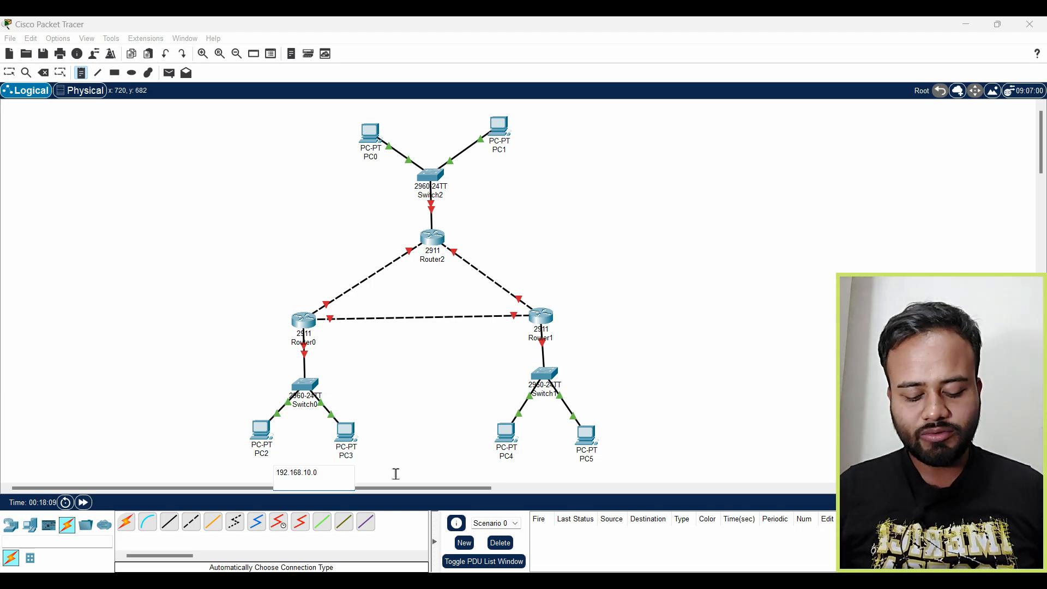
{"action": "type", "text": "Netwo"}
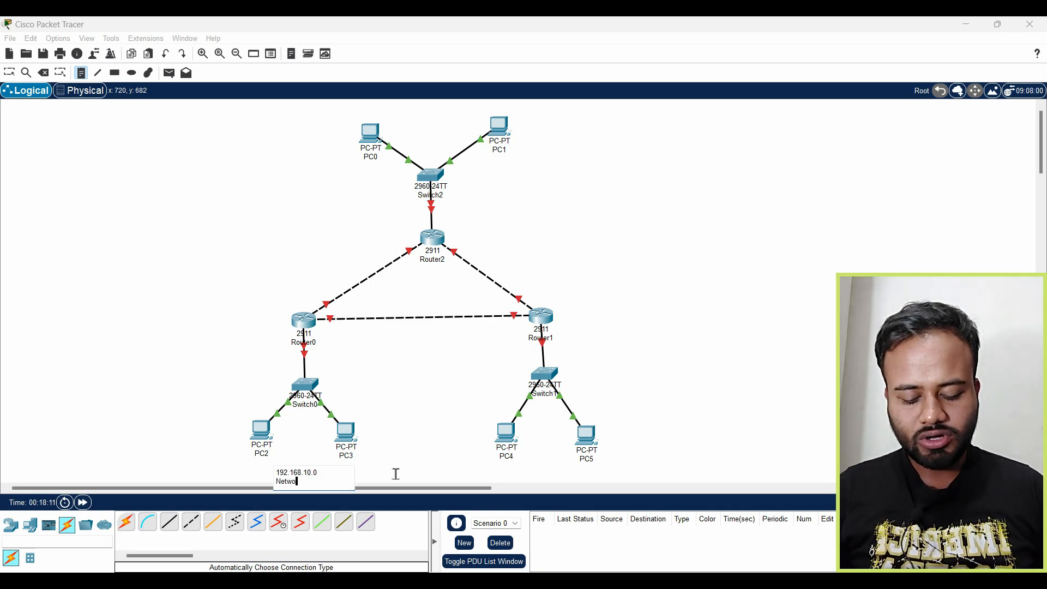
{"action": "type", "text": "rk A"}
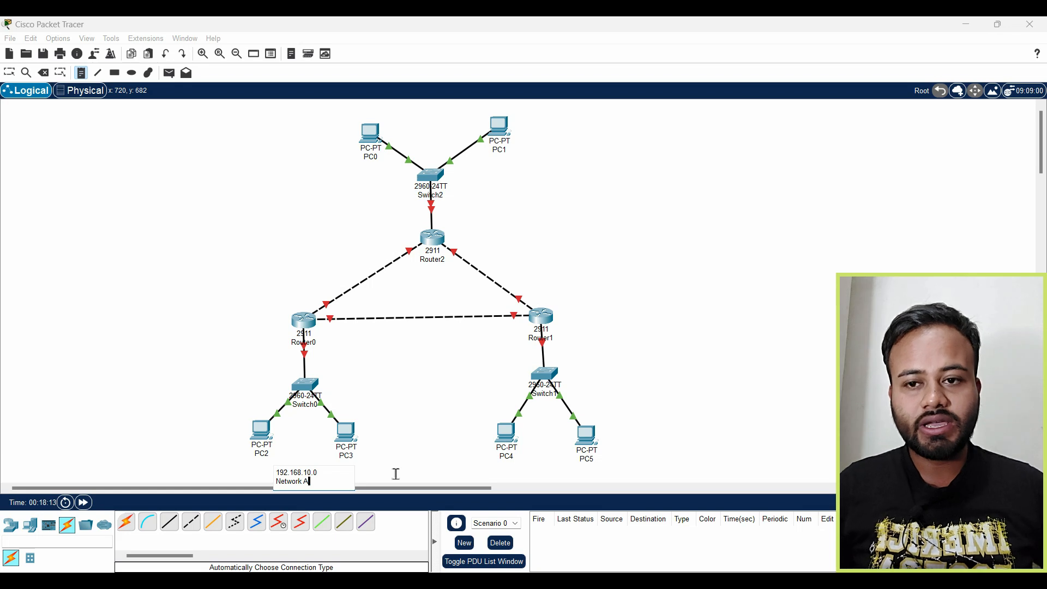
Copy the Network A note's text into a new note beside PC5 and change it to 192.168.11.0, Network B.
{"action": "key", "text": "ctrl+a"}
{"action": "key", "text": "ctrl+c"}
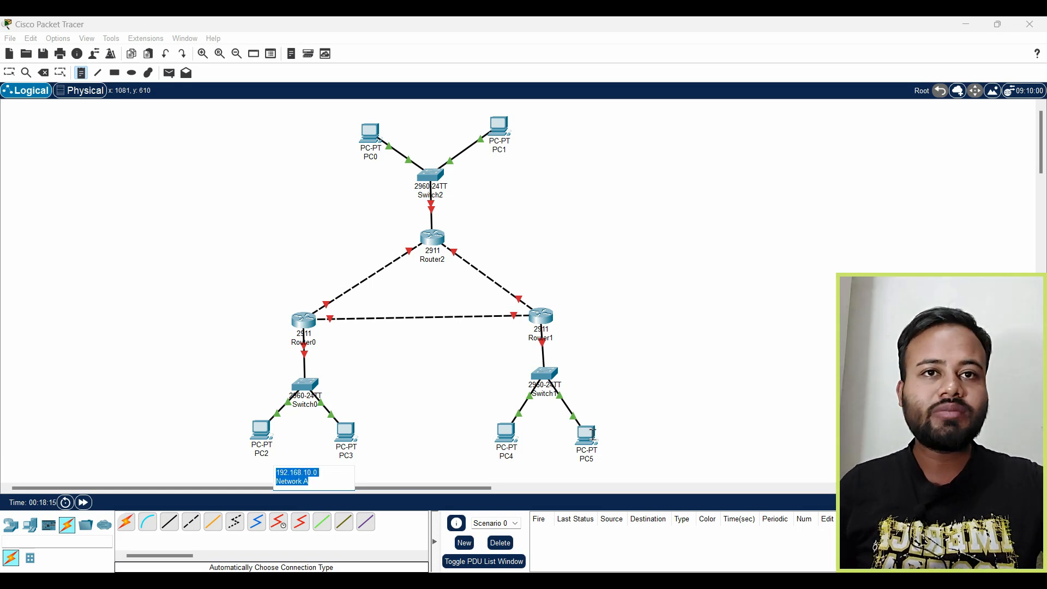
{"action": "left_click", "coordinate": [610, 419]}
{"action": "key", "text": "ctrl+v"}
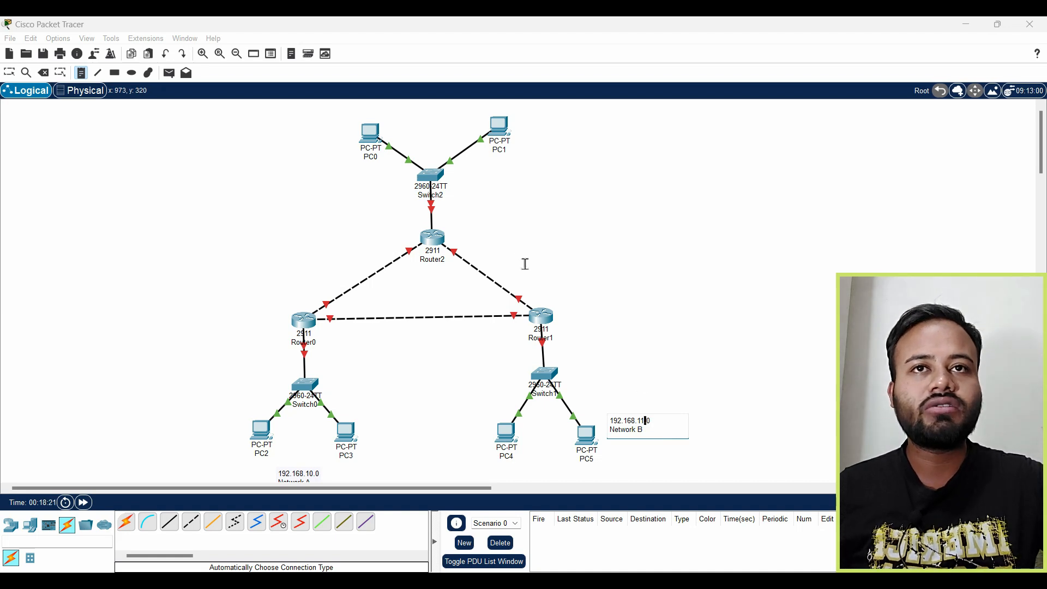
Paste the copied network note beside PC0 and change it to 192.168.12.0, Network C.
{"action": "left_click", "coordinate": [278, 164]}
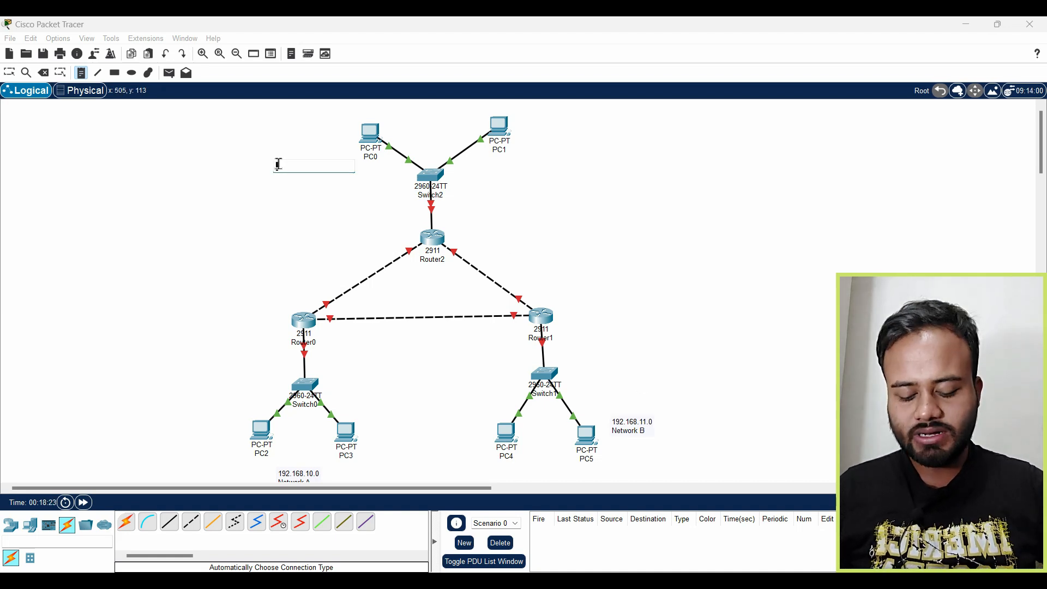
{"action": "key", "text": "ctrl+v"}
{"action": "type", "text": "C"}
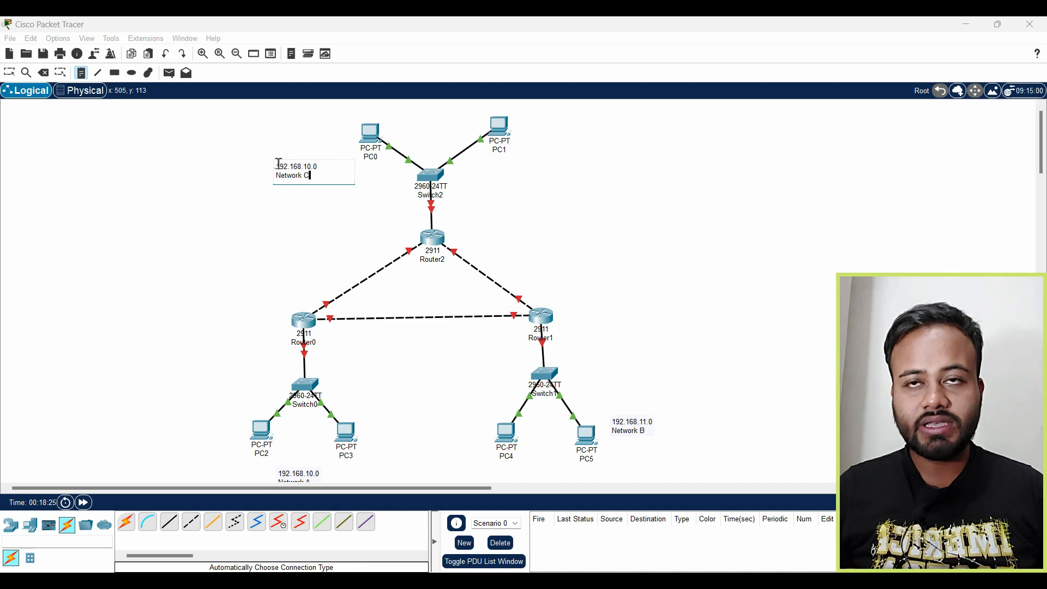
{"action": "key", "text": "Up"}
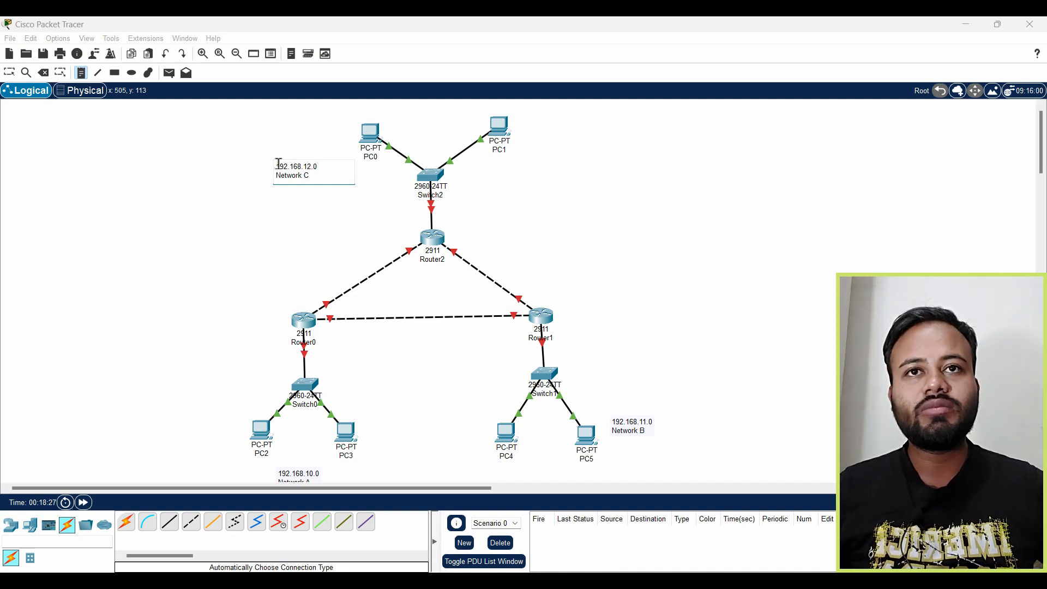
Add a note reading 192.168.10.10 beside the link between Router0 and Switch0 and select its text for copying.
{"action": "left_click", "coordinate": [320, 356]}
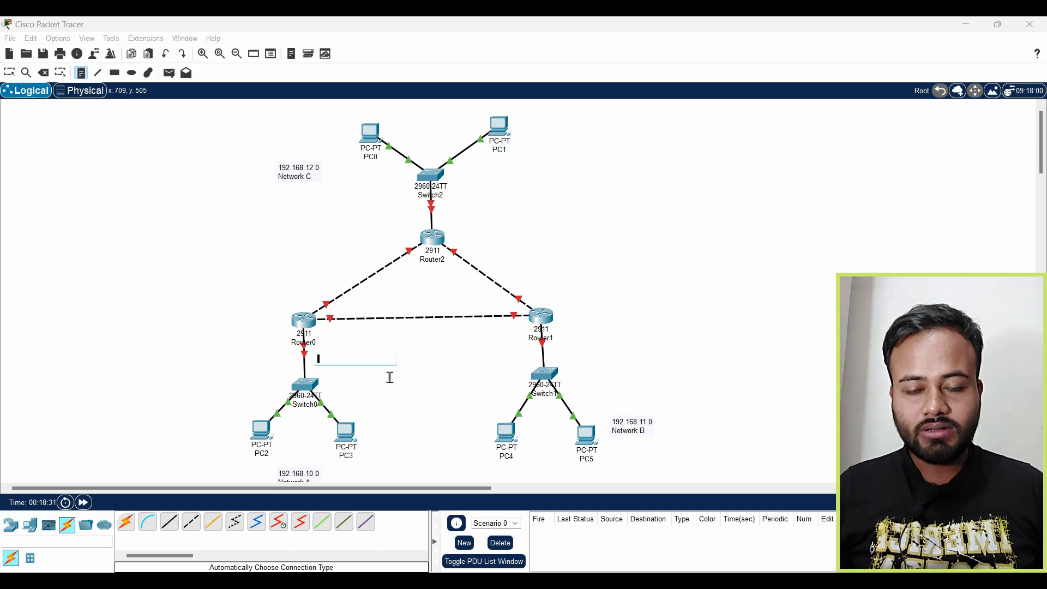
{"action": "key", "text": "ctrl+v"}
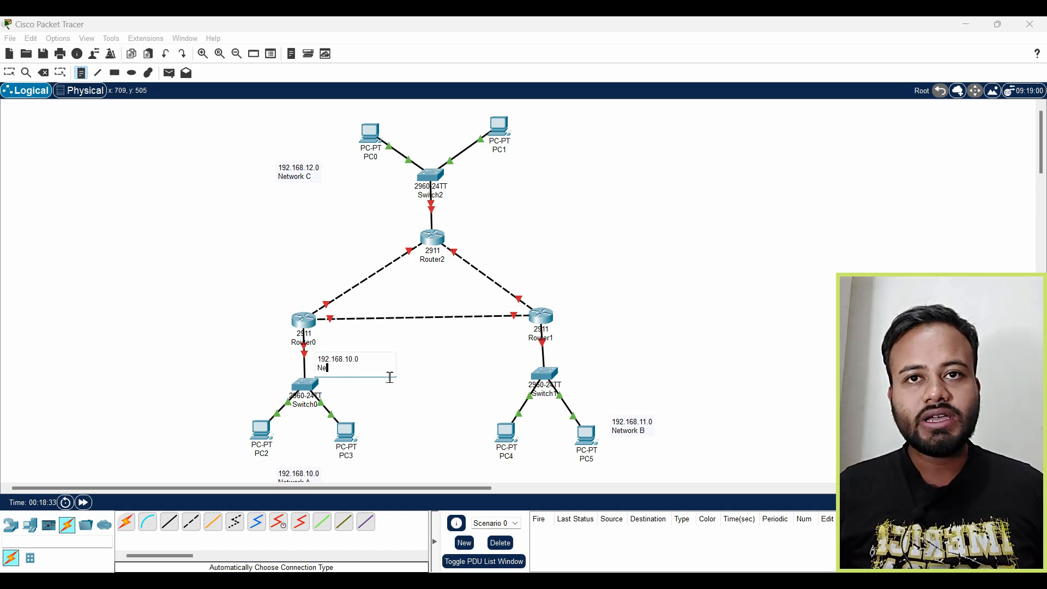
{"action": "key", "text": "BackSpace"}
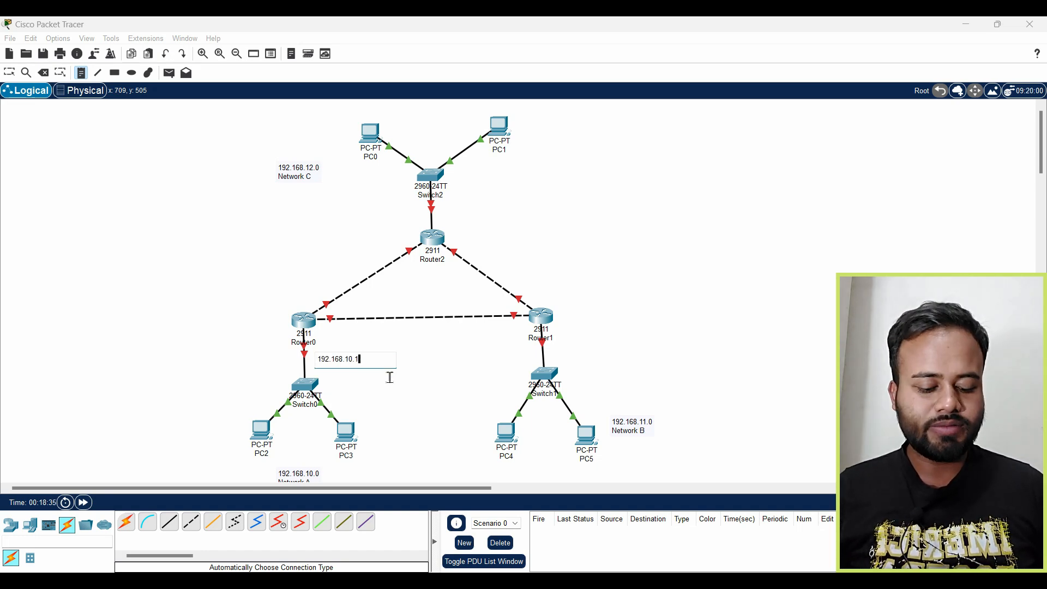
{"action": "key", "text": "ctrl+a"}
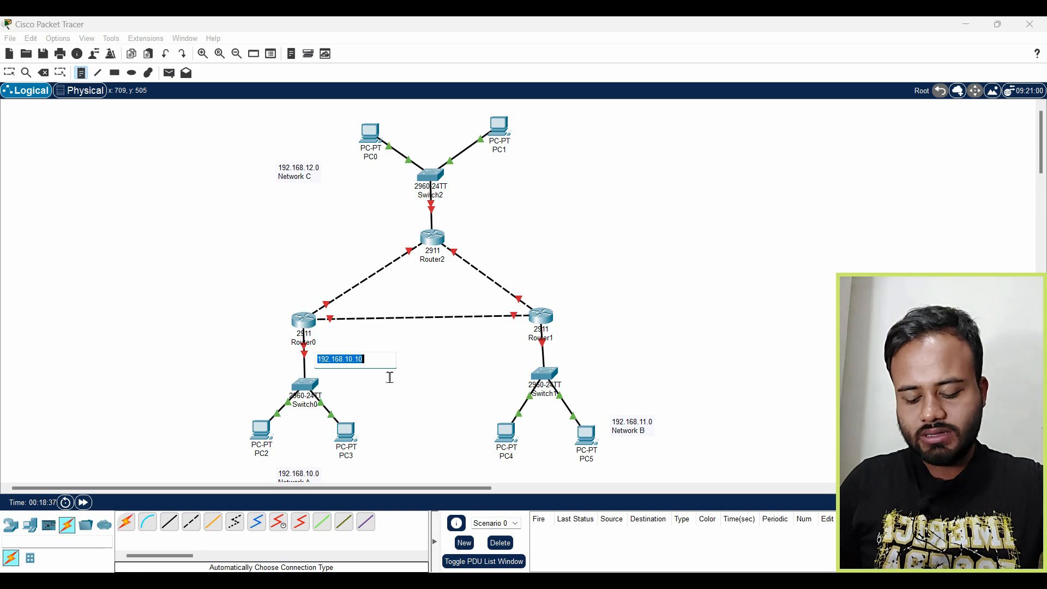
Paste gateway notes beside the Router1–Switch1 and Router2–Switch2 links, changing them to 192.168.11.10 and 192.168.12.10 respectively.
{"action": "left_click", "coordinate": [568, 351]}
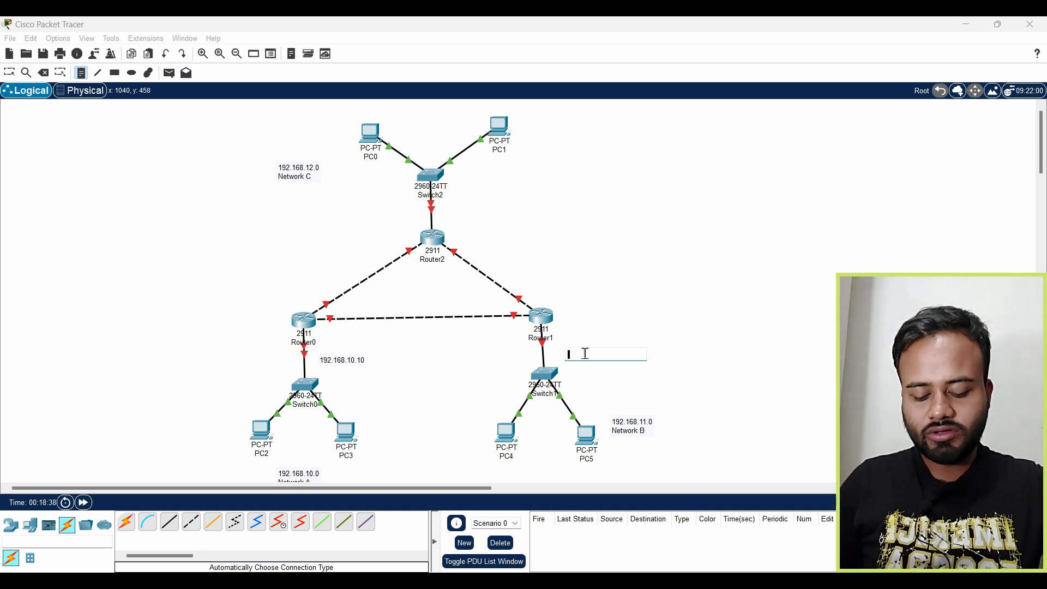
{"action": "key", "text": "ctrl+v"}
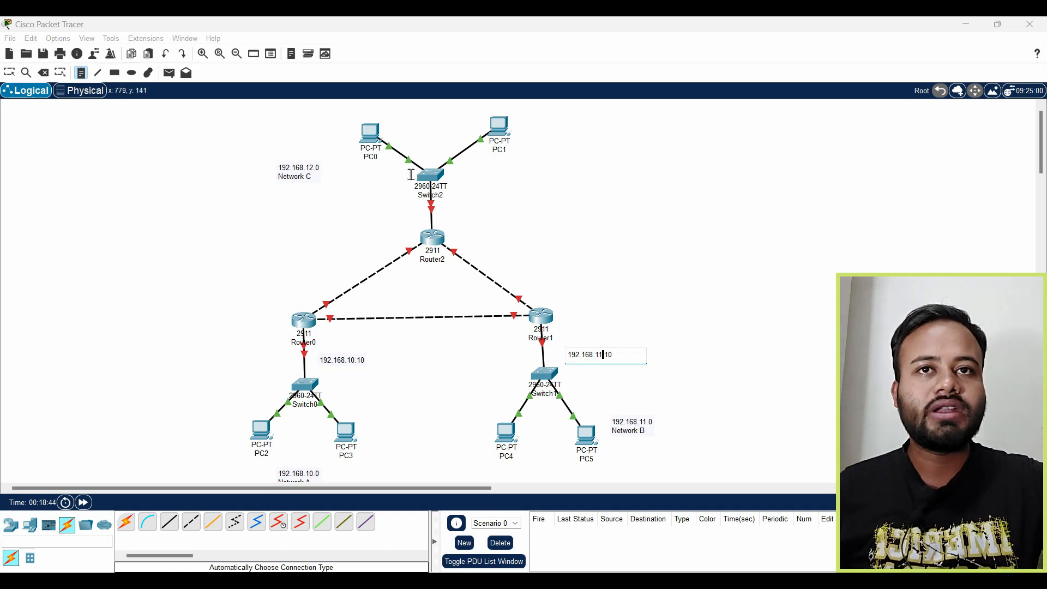
{"action": "left_click", "coordinate": [469, 207]}
{"action": "key", "text": "ctrl+v"}
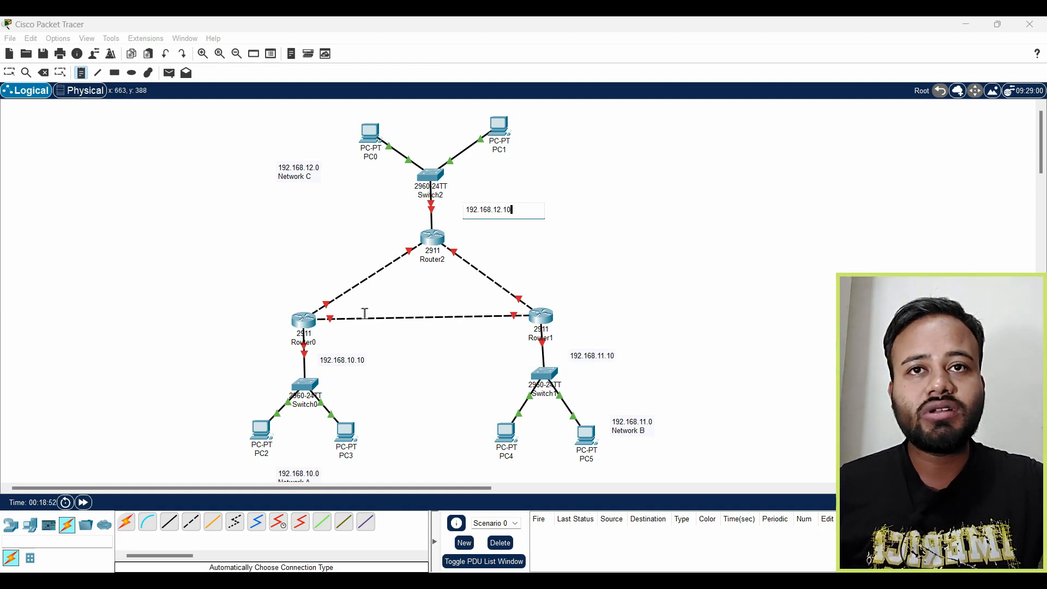
Label the Router0–Router2 link with notes 10.0.0.1 at the Router0 end and 10.0.0.2 at the Router2 end.
{"action": "left_click", "coordinate": [309, 302]}
{"action": "type", "text": "10.0.0.1"}
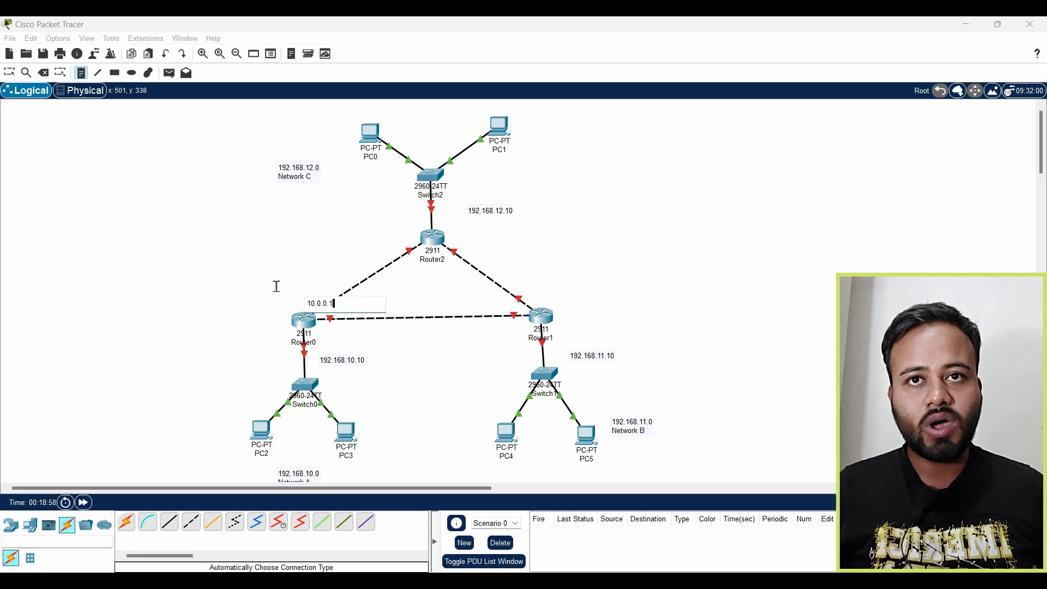
{"action": "left_click", "coordinate": [339, 257]}
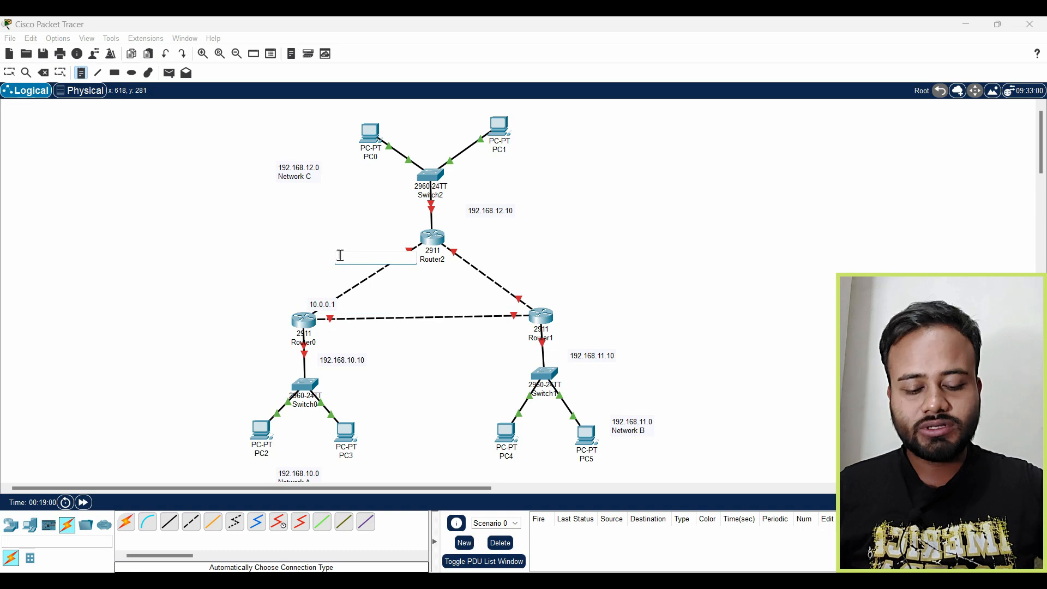
{"action": "type", "text": "1"}
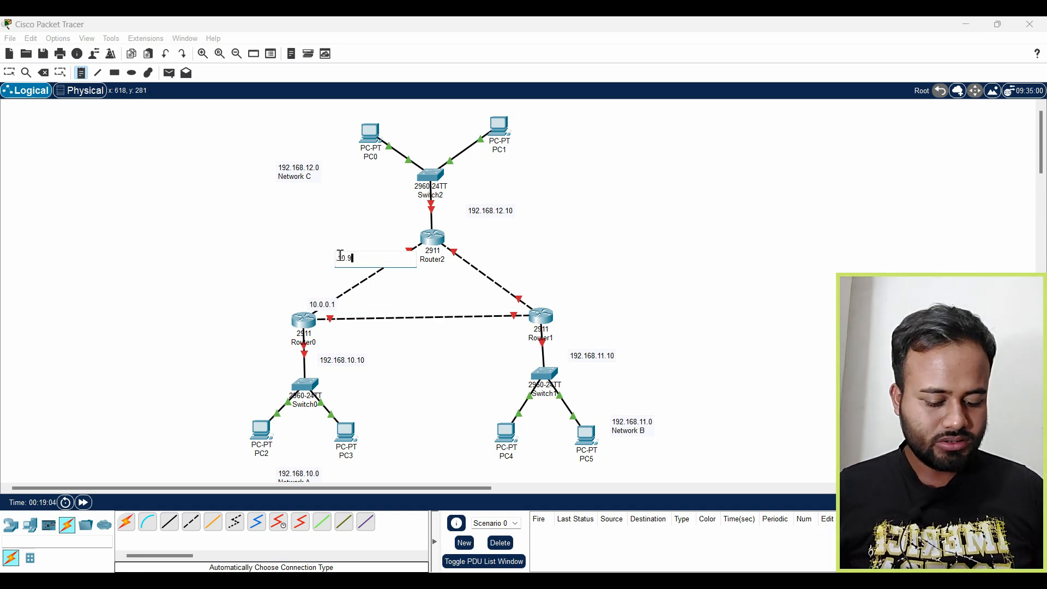
{"action": "type", "text": "0.0.0.2"}
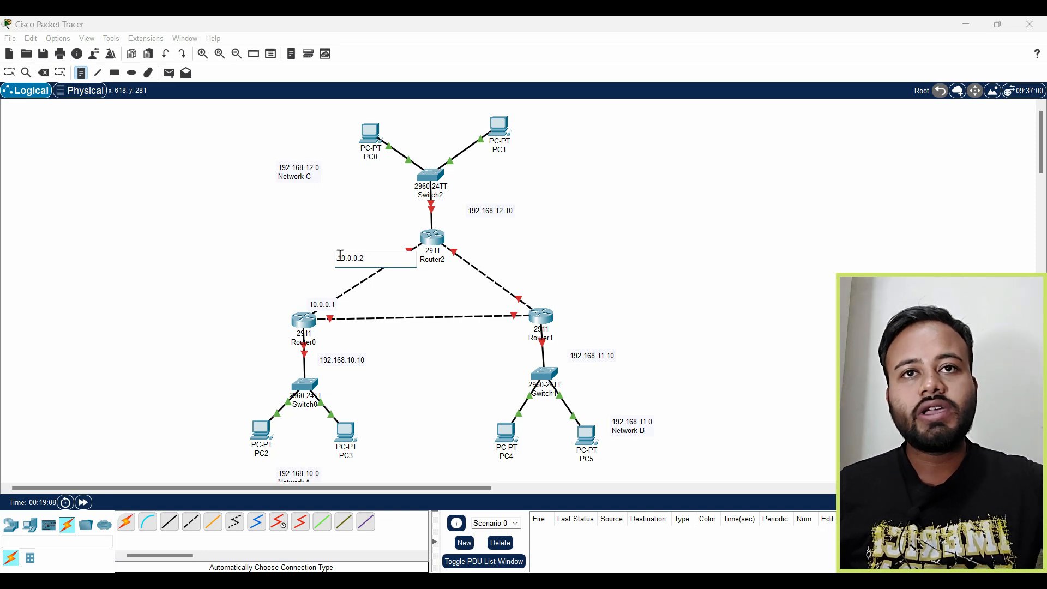
Label the Router0–Router1 link with notes 20.0.0.1 at the Router0 end and 20.0.0.2 at the Router1 end.
{"action": "left_click", "coordinate": [369, 334]}
{"action": "type", "text": "2"}
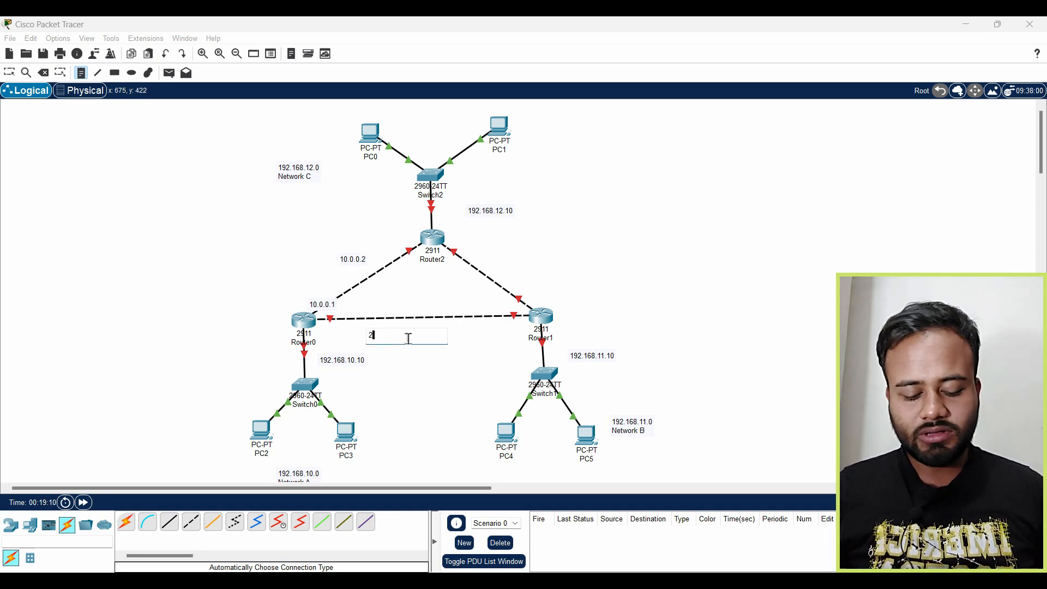
{"action": "type", "text": "0.0.0"}
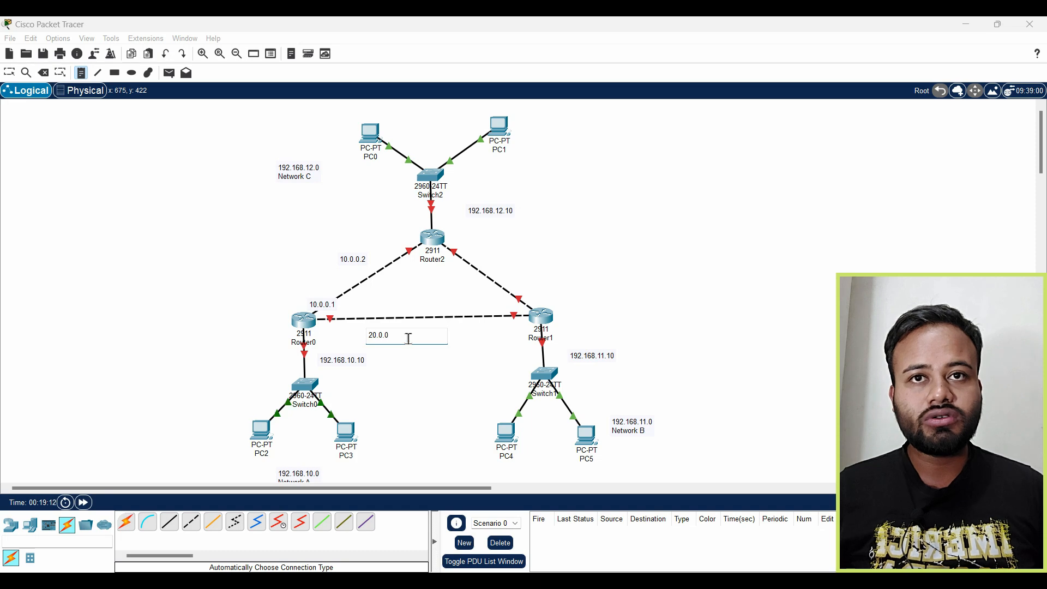
{"action": "type", "text": ".1"}
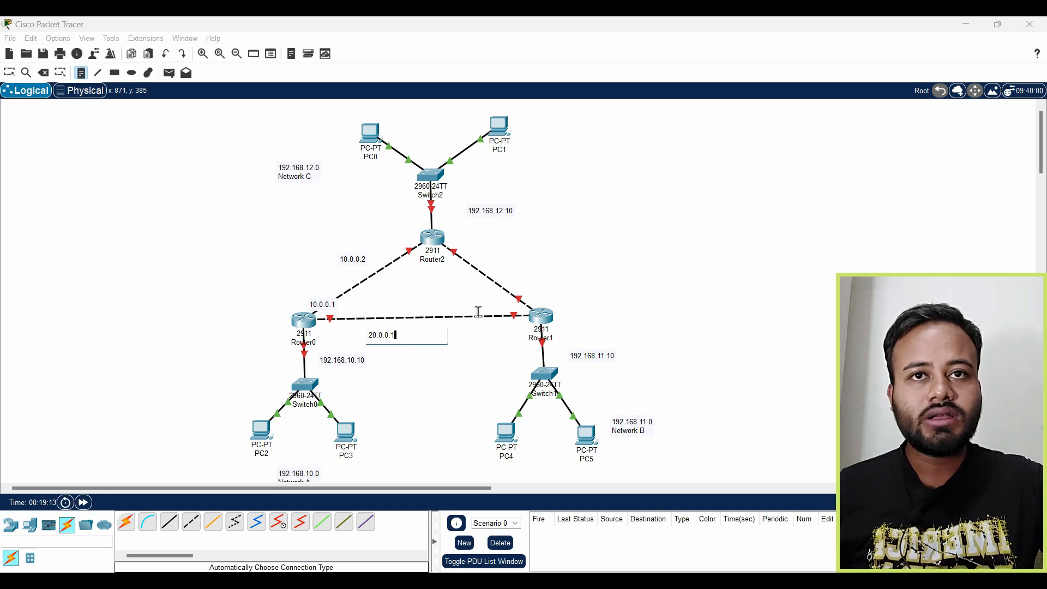
{"action": "left_click", "coordinate": [464, 325]}
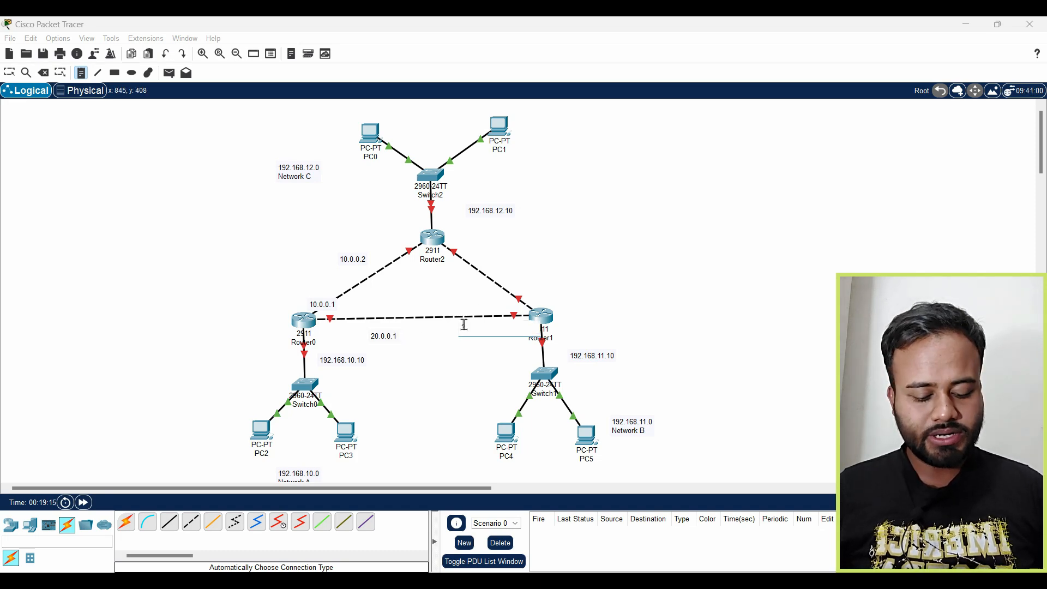
{"action": "type", "text": "20.0.0.2"}
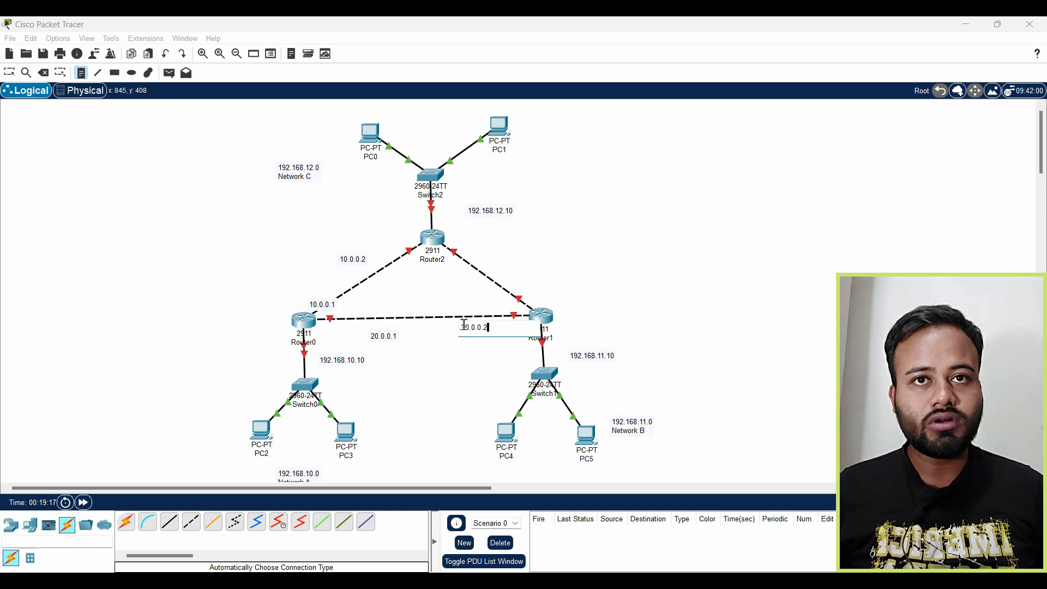
Label the Router1–Router2 link with notes 30.0.0.1 at the Router1 end and 30.0.0.2 at the Router2 end.
{"action": "left_click", "coordinate": [529, 292]}
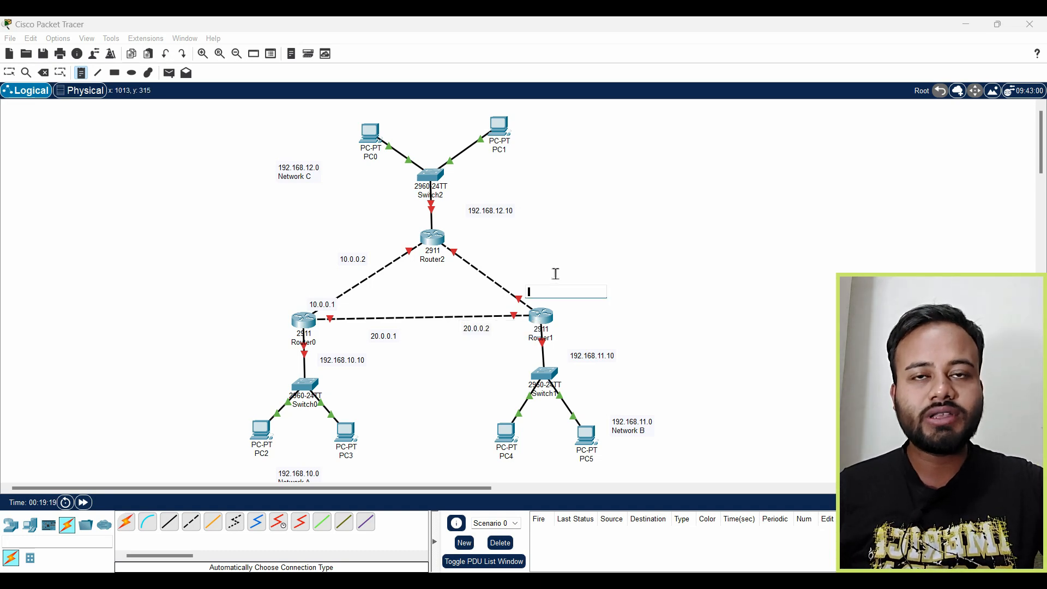
{"action": "type", "text": "30"}
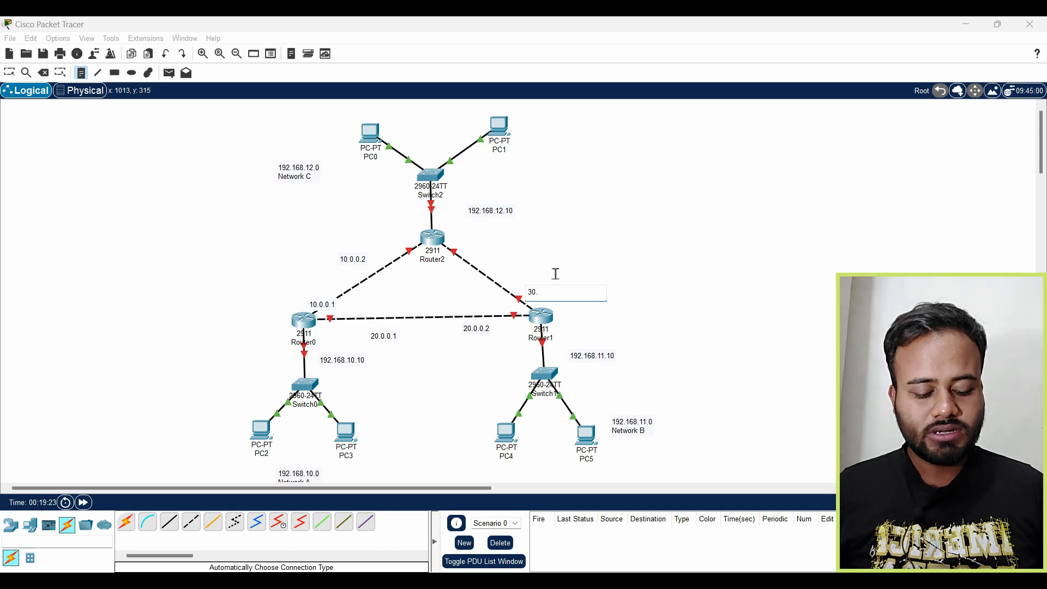
{"action": "type", "text": ".0.0.1"}
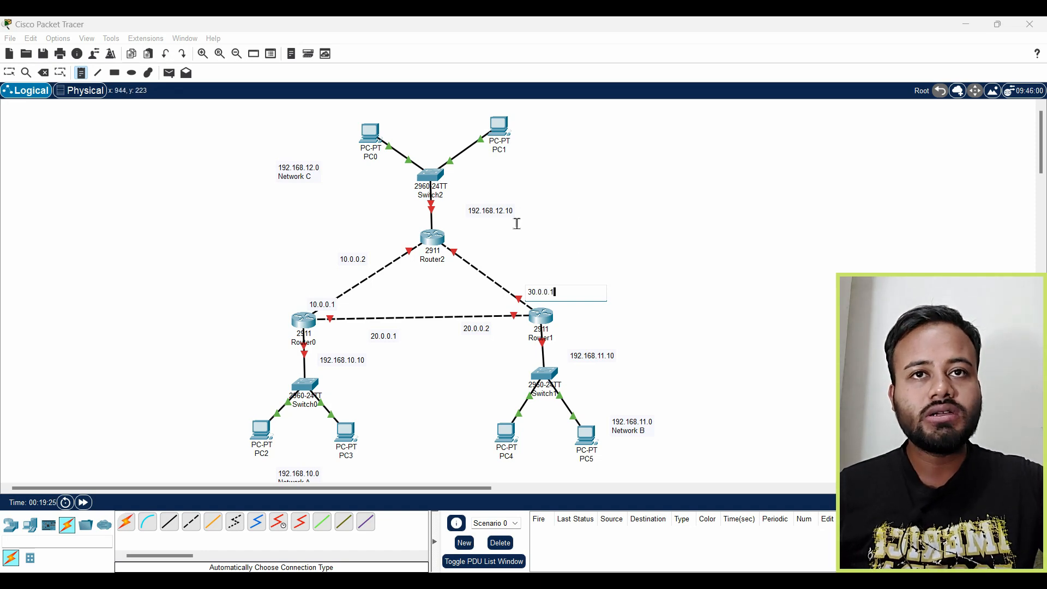
{"action": "left_click", "coordinate": [471, 252]}
{"action": "type", "text": "30.0.0.2"}
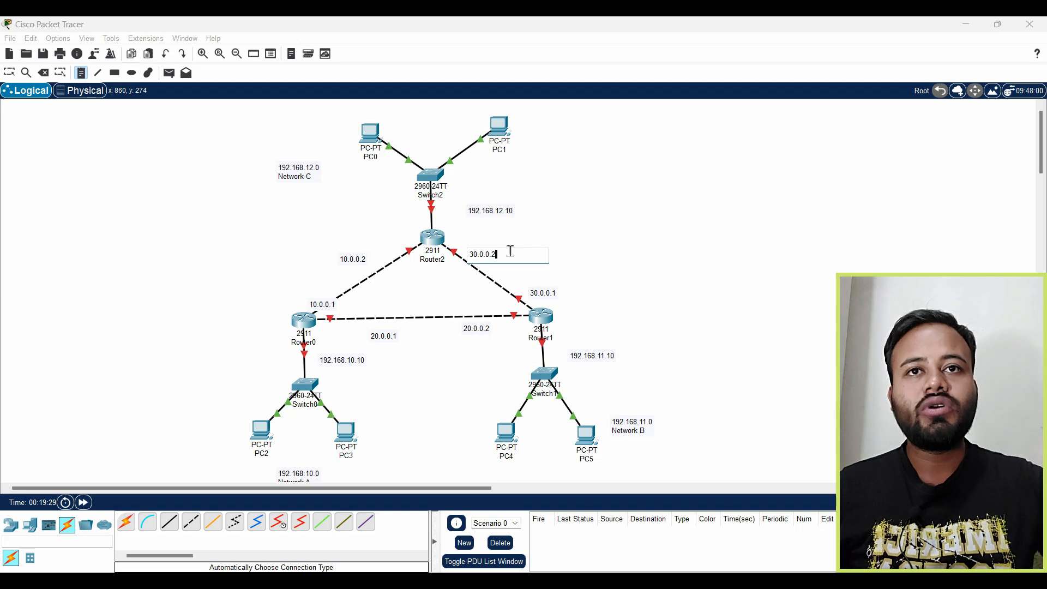
{"action": "left_click", "coordinate": [130, 525]}
{"action": "left_click", "coordinate": [130, 525]}
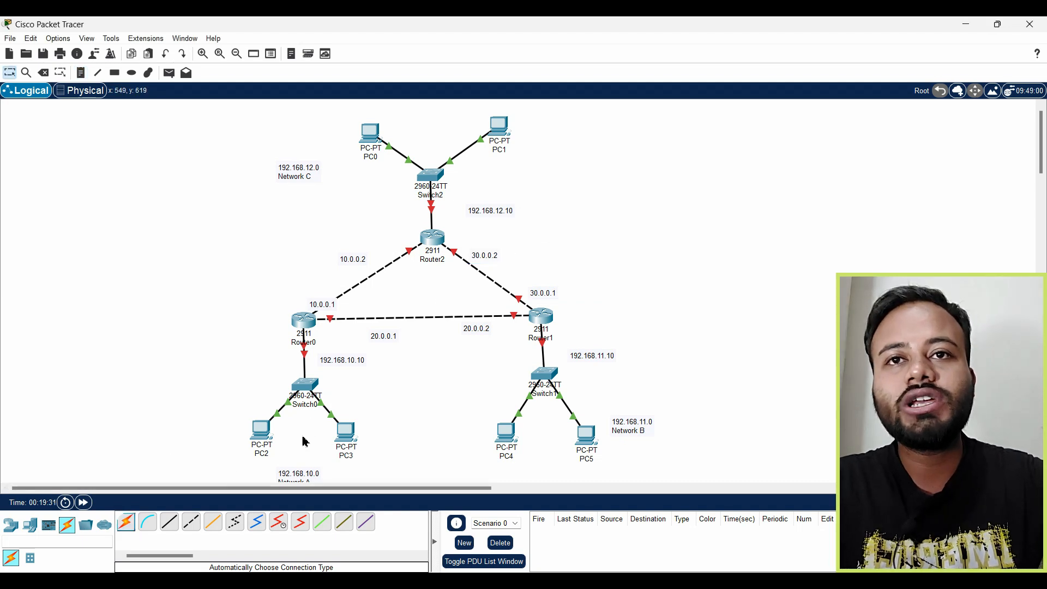
Move the address notes onto or close to their links and the Network A, B and C notes between their PC pairs.
{"action": "left_click_drag", "start_coordinate": [348, 363], "coordinate": [354, 320]}
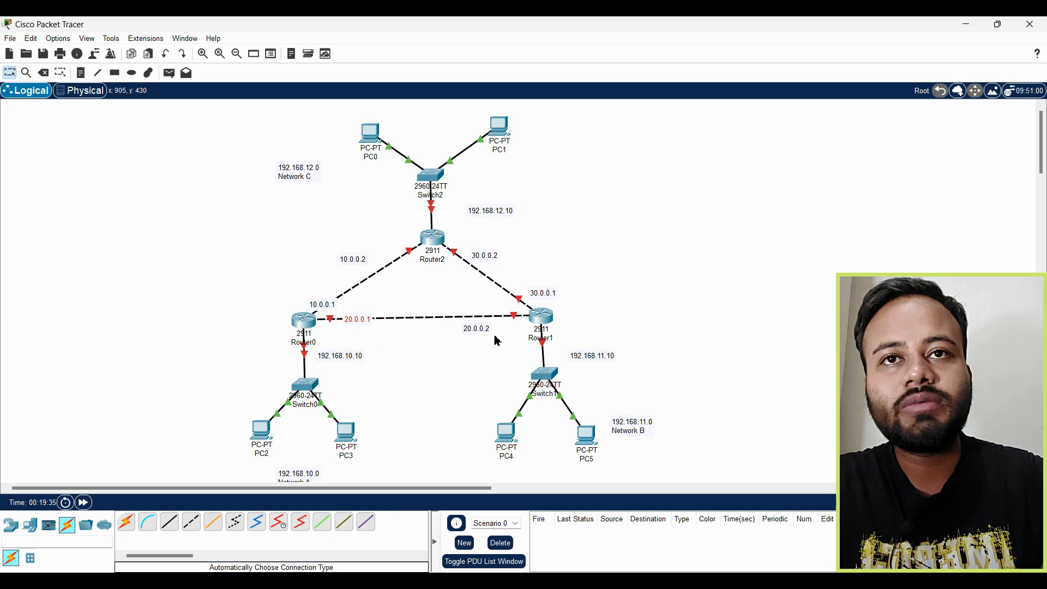
{"action": "left_click_drag", "start_coordinate": [478, 330], "coordinate": [497, 319]}
{"action": "left_click_drag", "start_coordinate": [546, 297], "coordinate": [507, 290]}
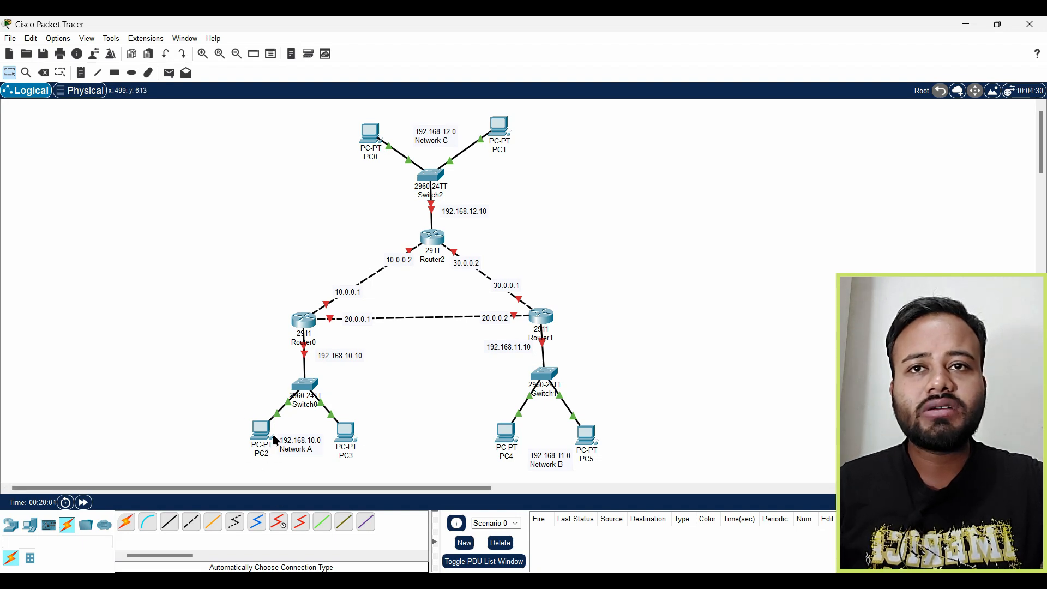
Give PC2 the static IPv4 address 192.168.10.1 with subnet mask 255.255.255.0.
{"action": "left_click", "coordinate": [250, 436]}
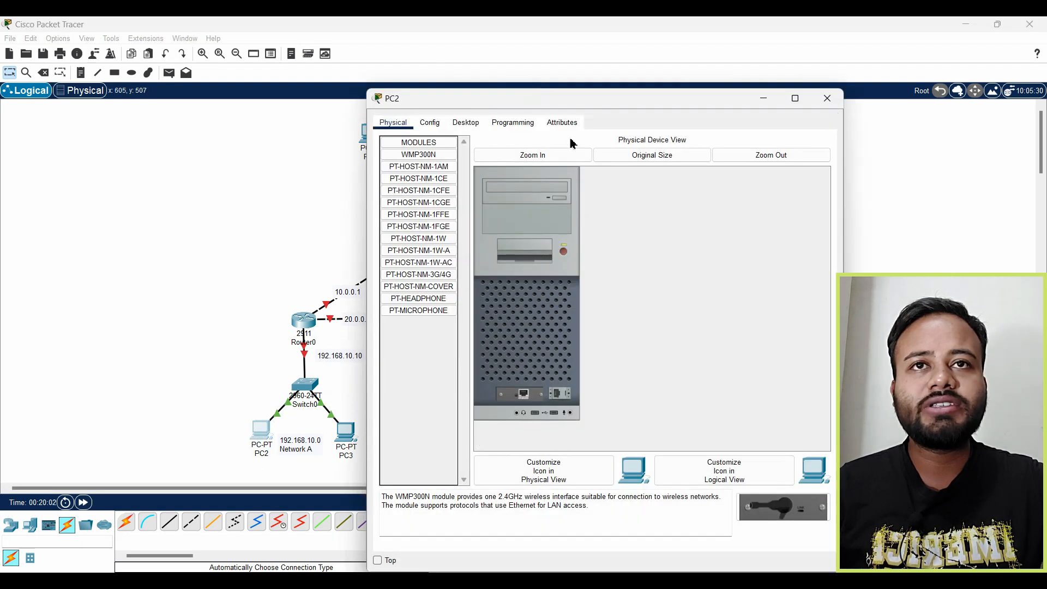
{"action": "left_click", "coordinate": [472, 125]}
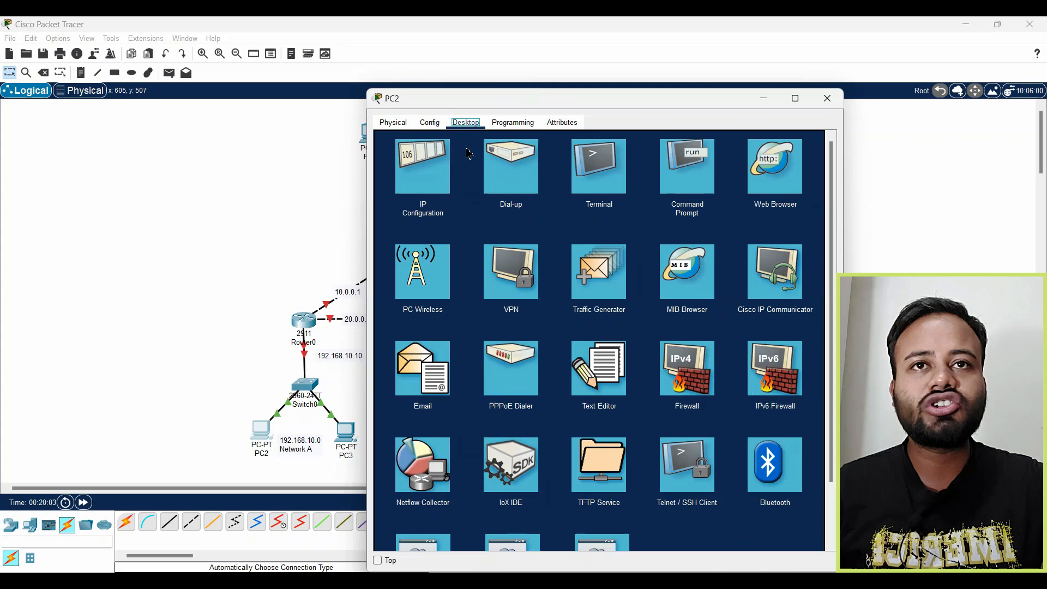
{"action": "left_click", "coordinate": [429, 187]}
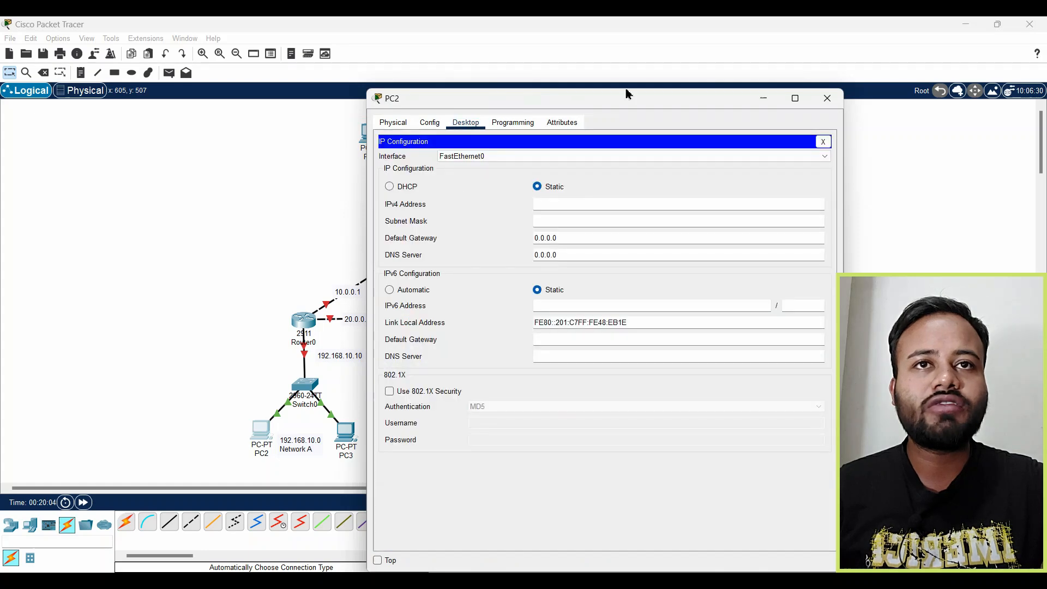
{"action": "left_click", "coordinate": [590, 210]}
{"action": "type", "text": "192.168.10.10"}
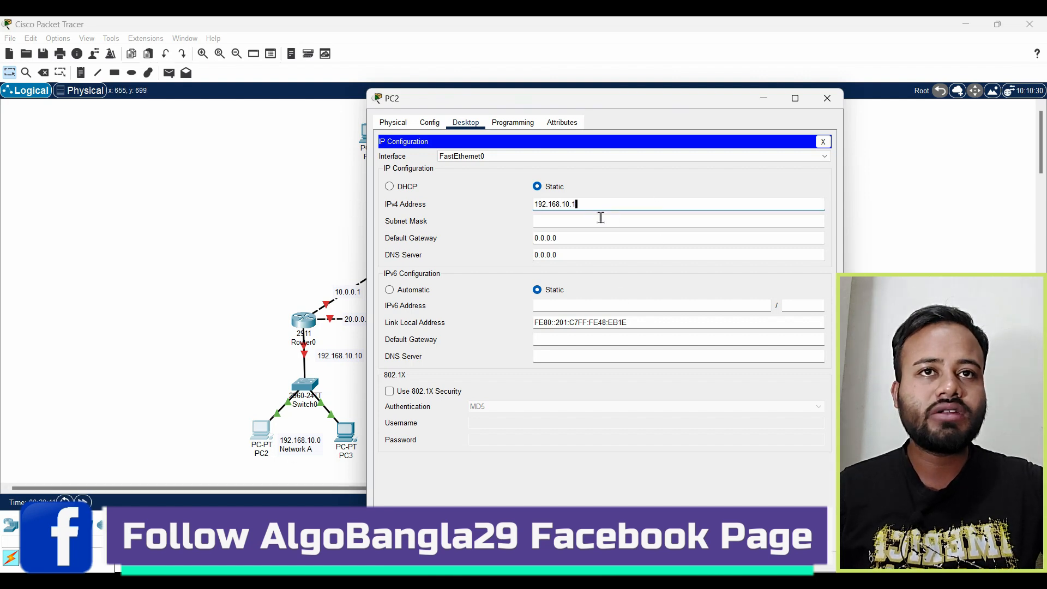
{"action": "left_click", "coordinate": [601, 219]}
Set PC2's default gateway to 192.168.10.10 by reusing its copied IPv4 address.
{"action": "left_click", "coordinate": [580, 240]}
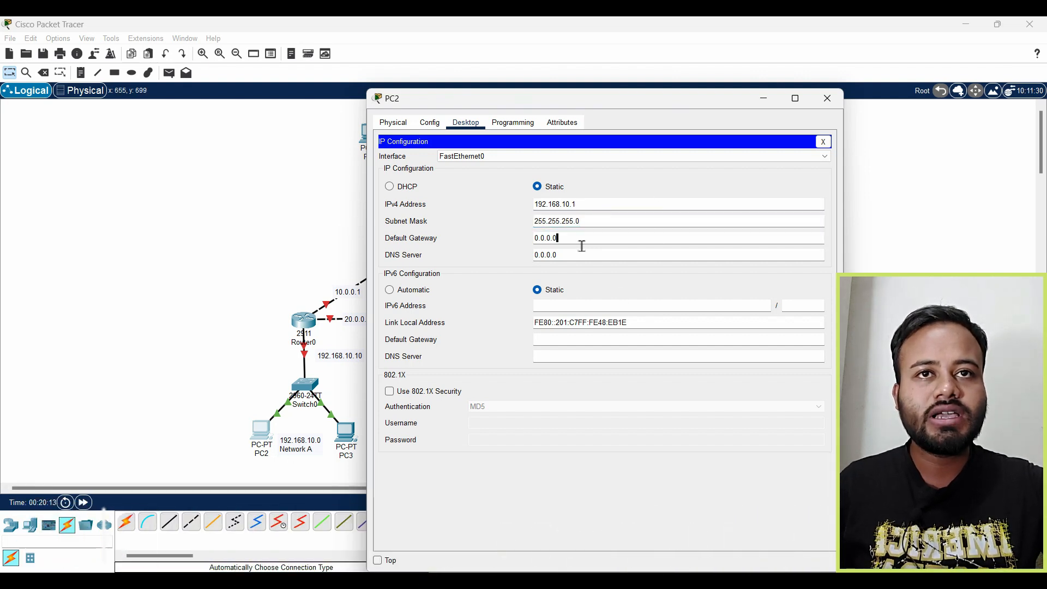
{"action": "left_click_drag", "start_coordinate": [586, 203], "coordinate": [500, 208]}
{"action": "key", "text": "ctrl+c"}
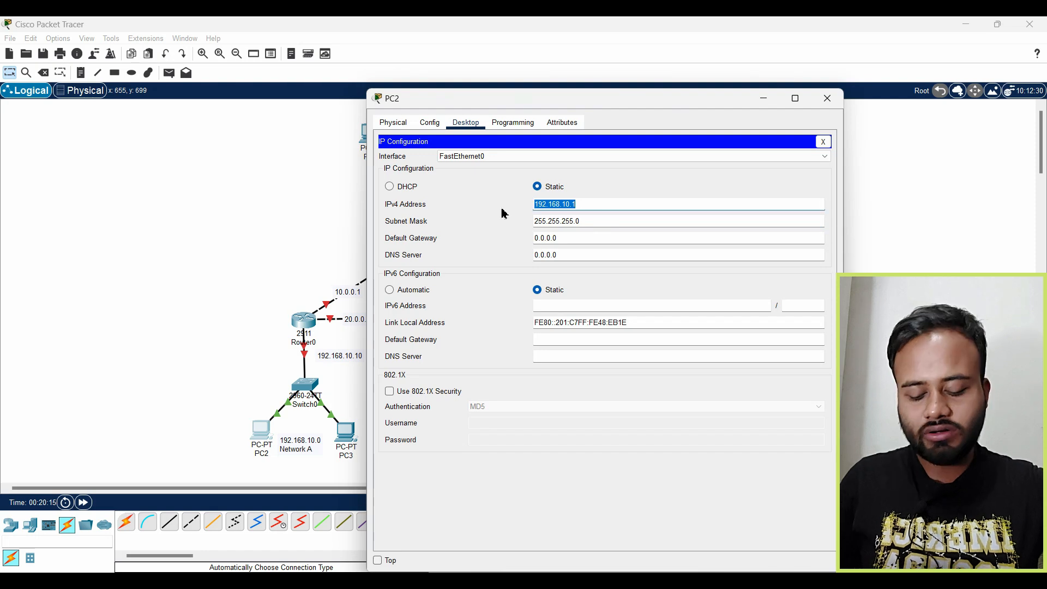
{"action": "left_click_drag", "start_coordinate": [582, 238], "coordinate": [498, 238]}
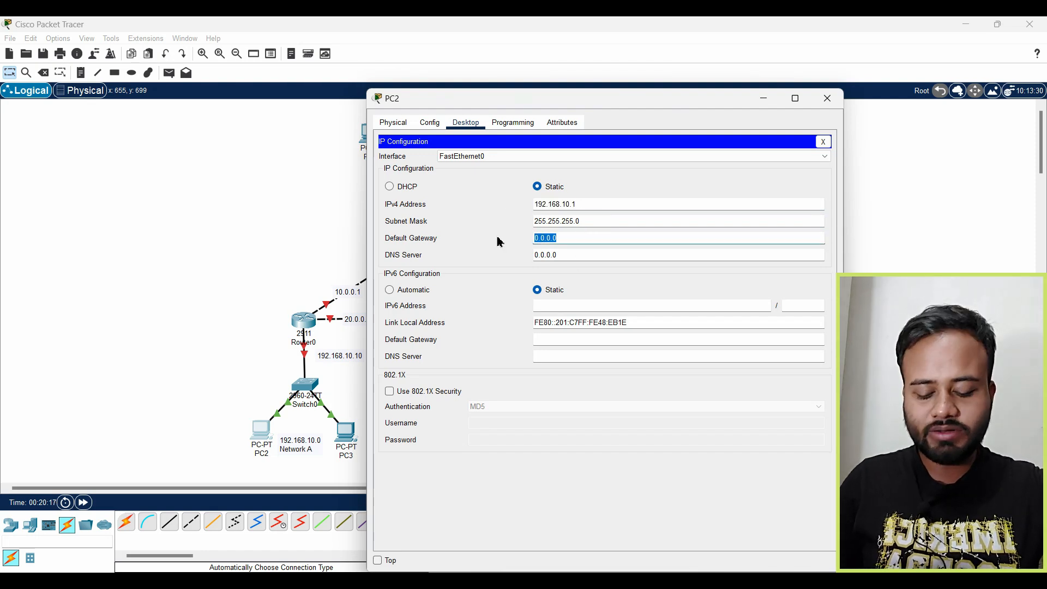
{"action": "key", "text": "ctrl+v"}
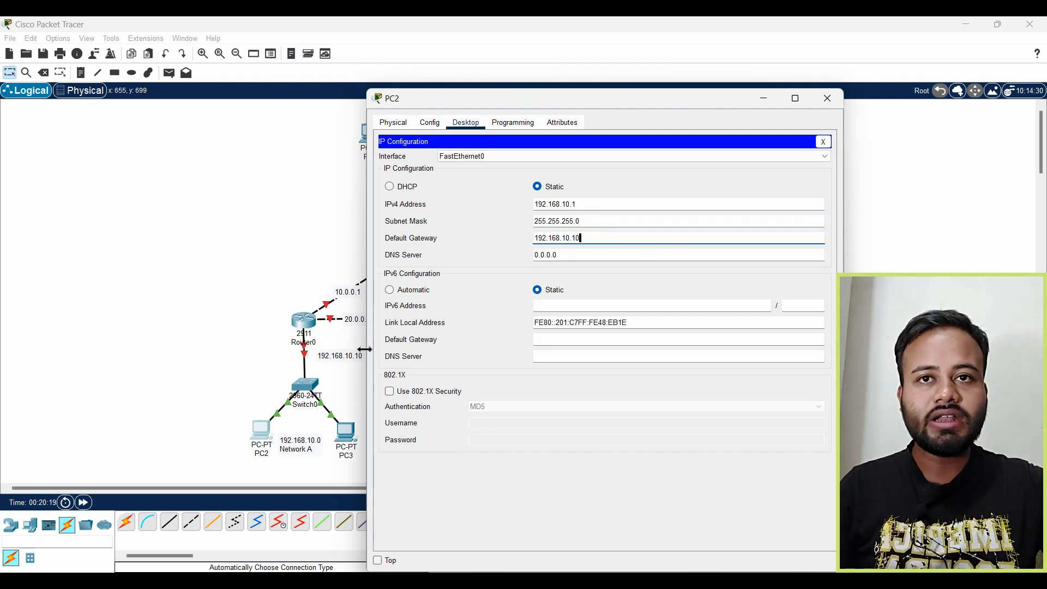
{"action": "type", "text": "0"}
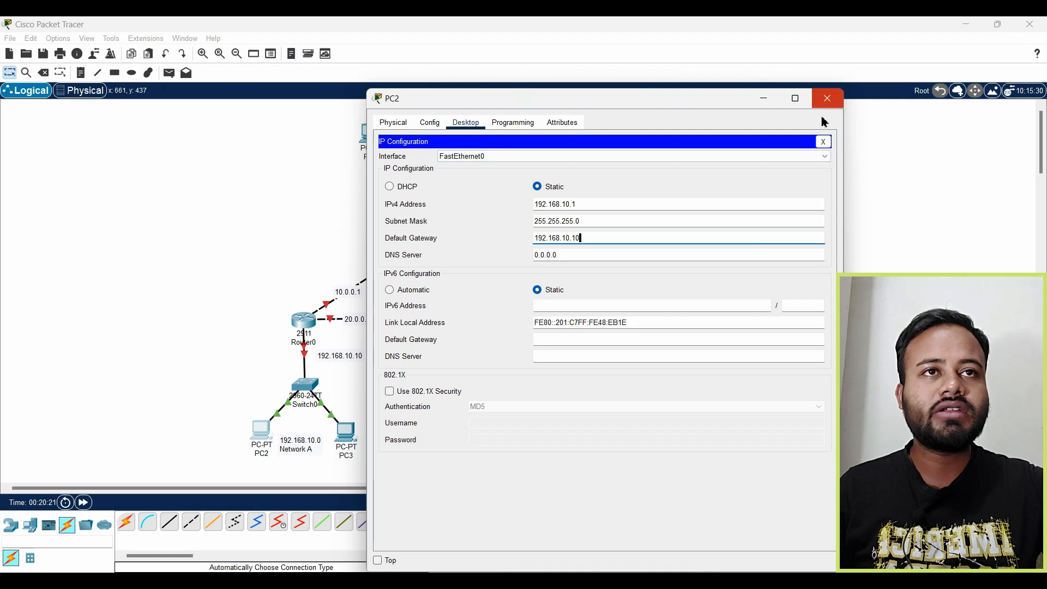
Give PC3 the static IPv4 address 192.168.10.2 with subnet mask 255.255.255.0.
{"action": "left_click", "coordinate": [827, 98]}
{"action": "left_click", "coordinate": [347, 437]}
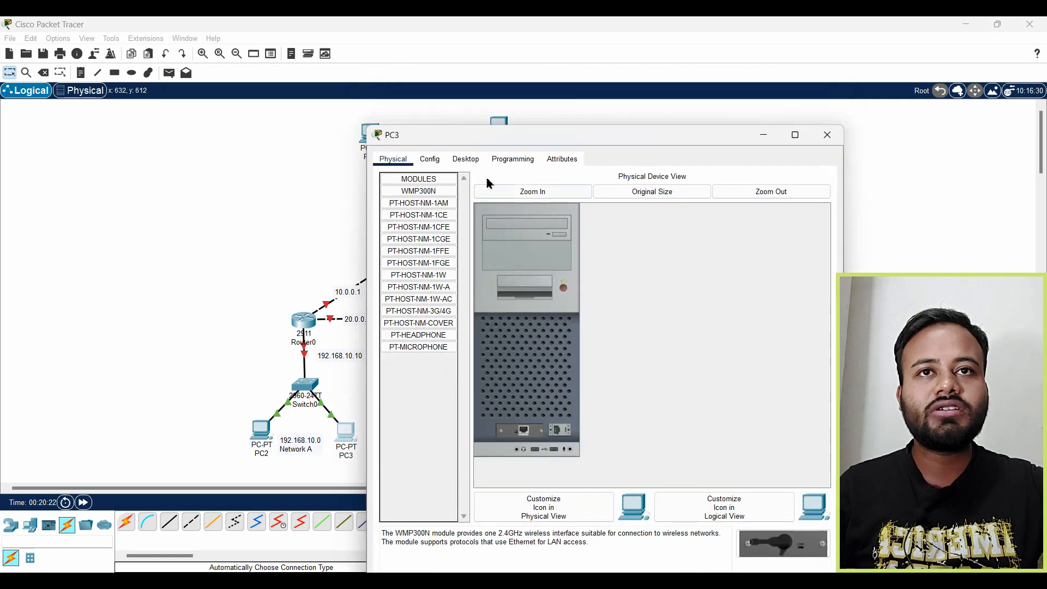
{"action": "left_click", "coordinate": [467, 162]}
{"action": "left_click_drag", "start_coordinate": [649, 142], "coordinate": [740, 146]}
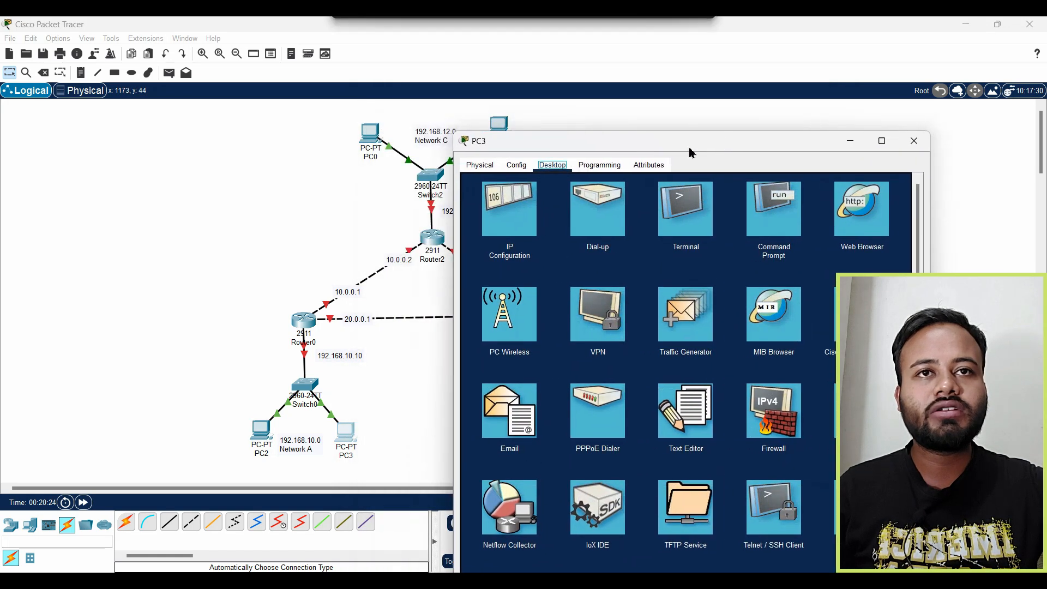
{"action": "left_click", "coordinate": [503, 232]}
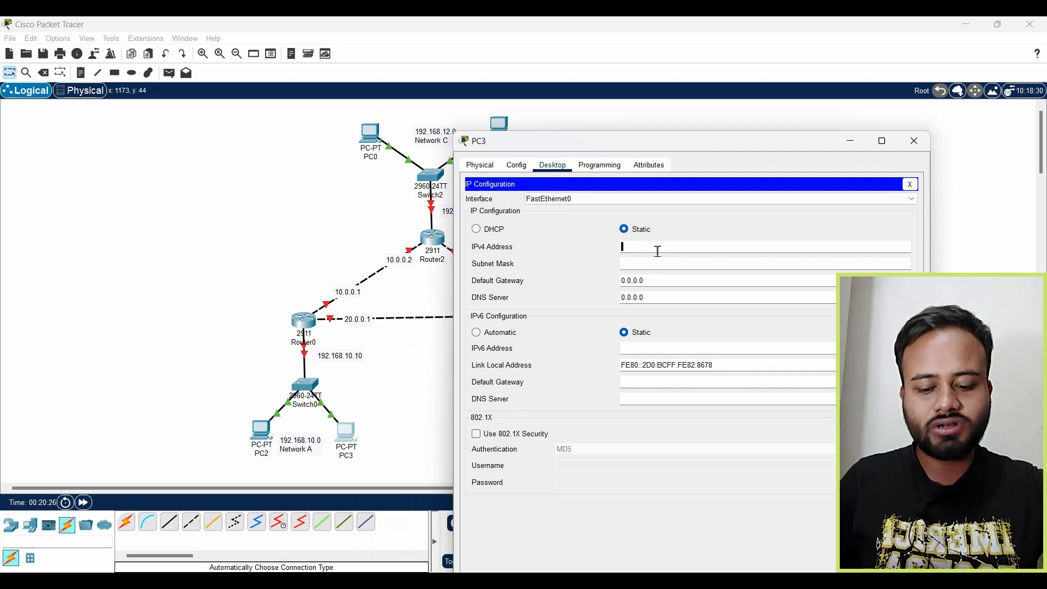
{"action": "type", "text": "192.168.10.1"}
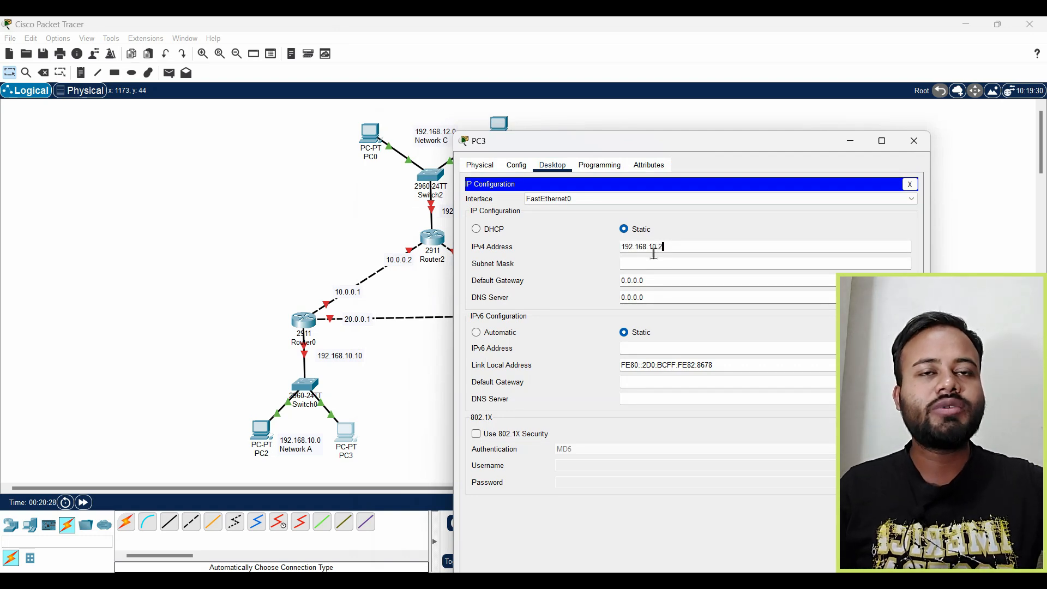
{"action": "left_click", "coordinate": [679, 267]}
Set PC3's default gateway to 192.168.10.10 and close its configuration.
{"action": "left_click_drag", "start_coordinate": [657, 280], "coordinate": [586, 280]}
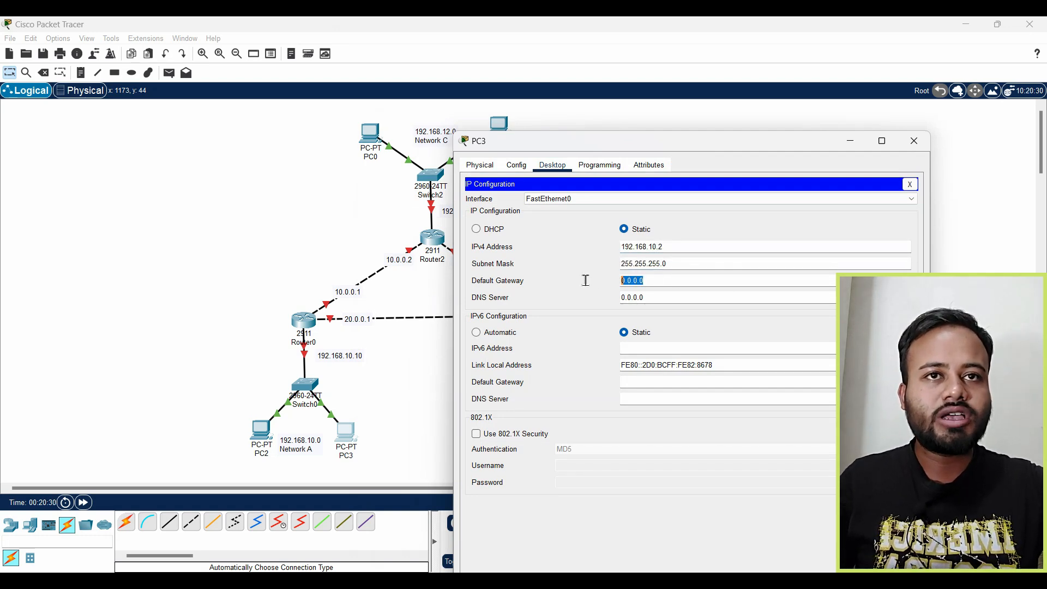
{"action": "type", "text": "192.168.10.10"}
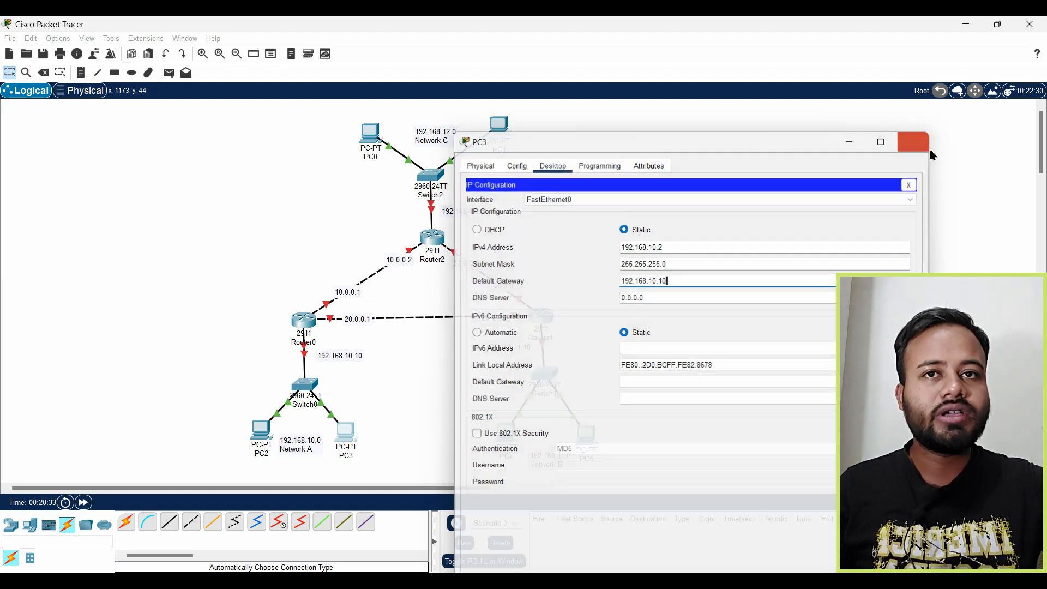
{"action": "left_click", "coordinate": [914, 140]}
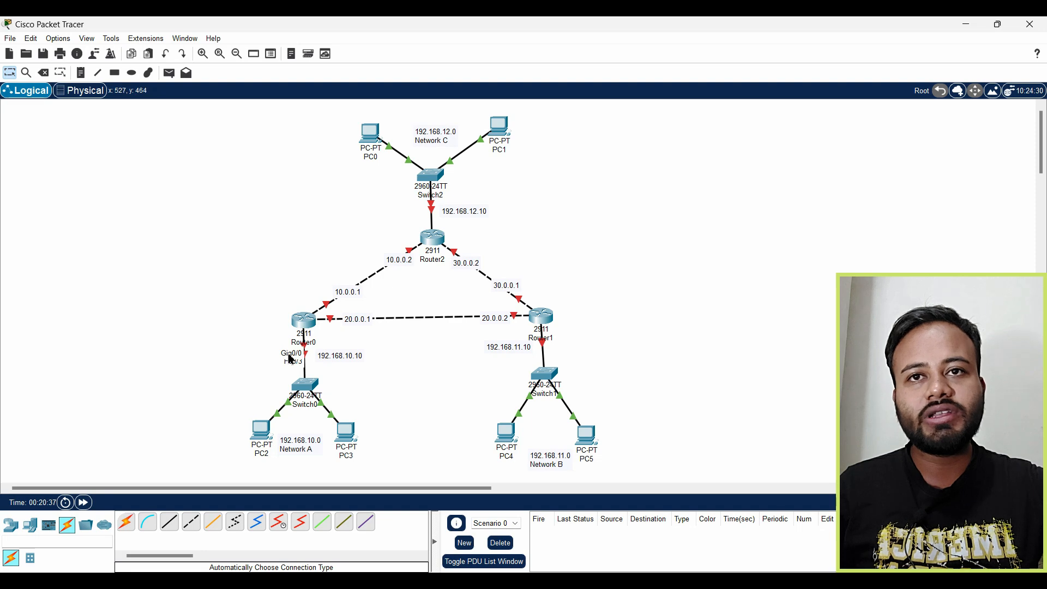
Assign 192.168.10.10 to Router0's GigabitEthernet0/0 interface and switch the port on.
{"action": "left_click", "coordinate": [304, 327]}
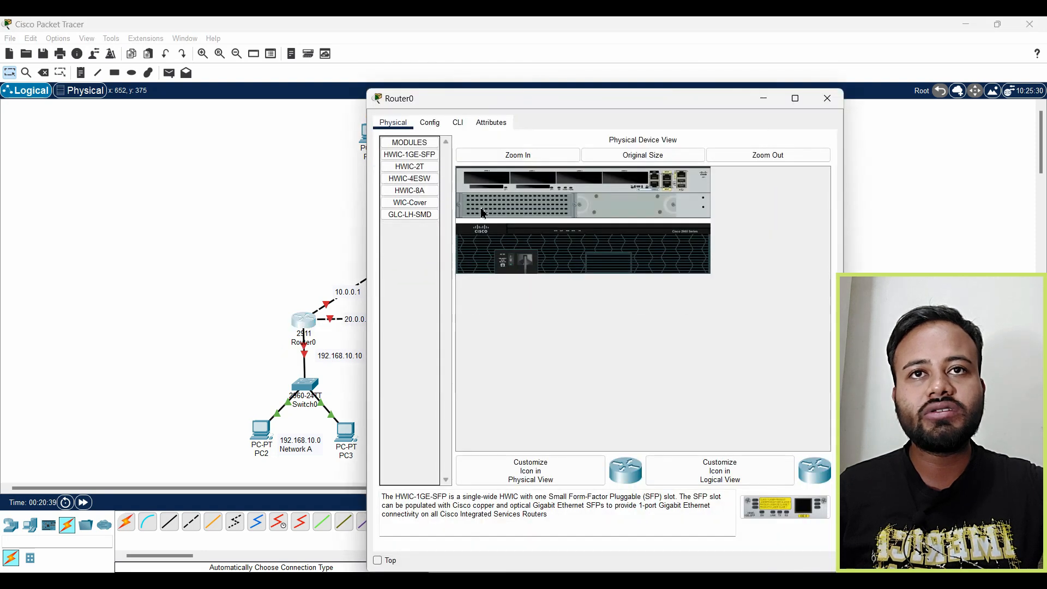
{"action": "left_click", "coordinate": [430, 122]}
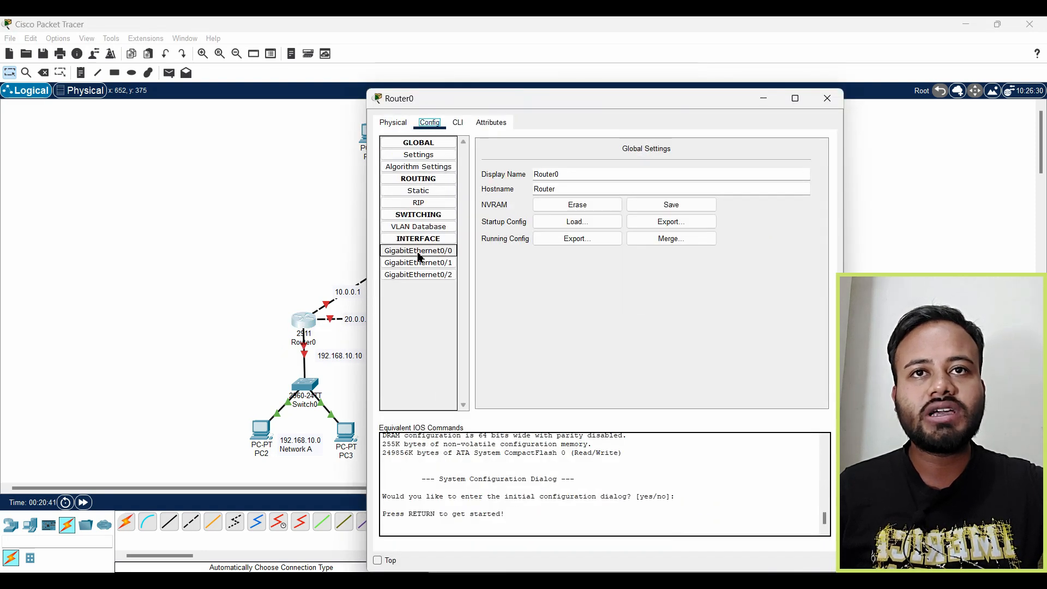
{"action": "left_click", "coordinate": [420, 253]}
{"action": "left_click", "coordinate": [686, 226]}
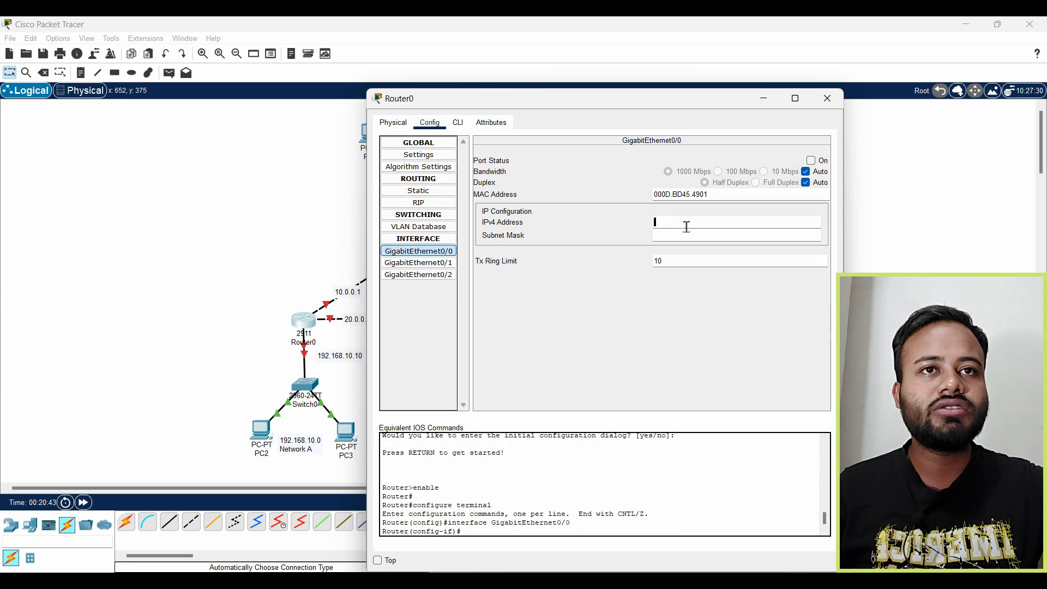
{"action": "type", "text": "192.168.10.1"}
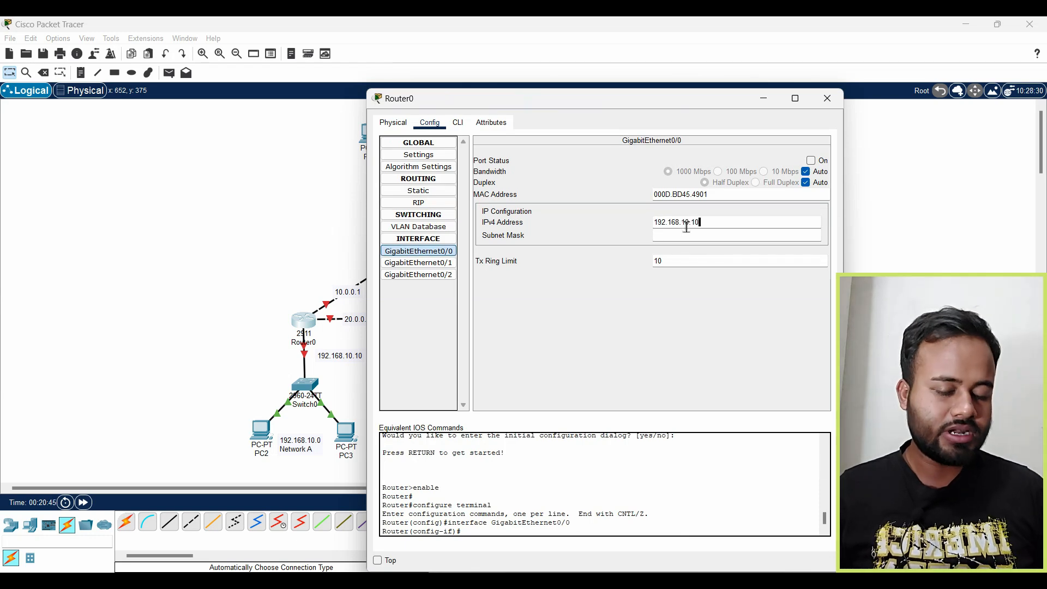
{"action": "type", "text": "0"}
{"action": "left_click", "coordinate": [811, 160]}
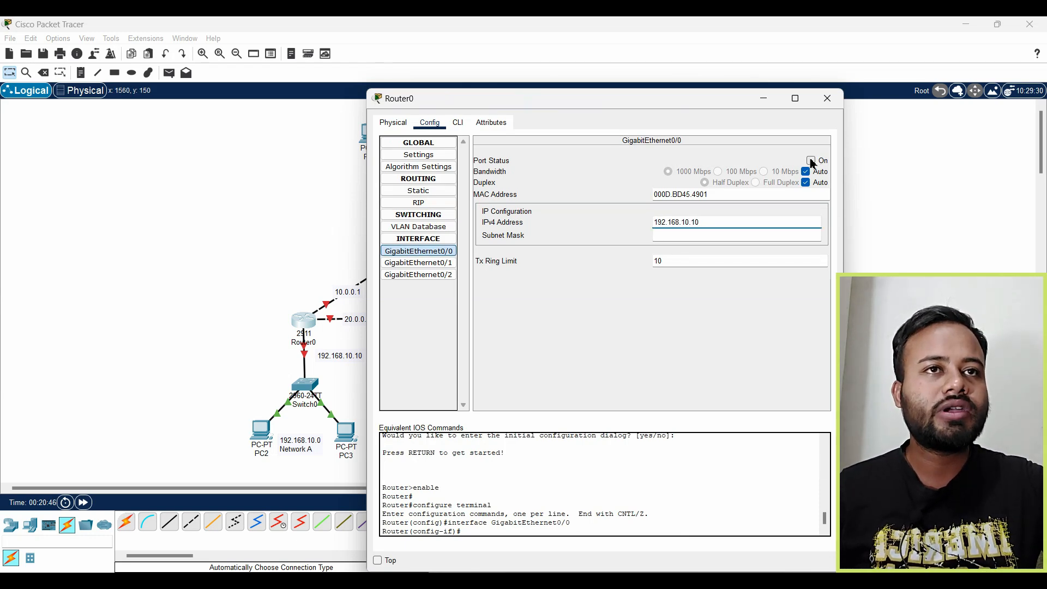
{"action": "left_click", "coordinate": [828, 98]}
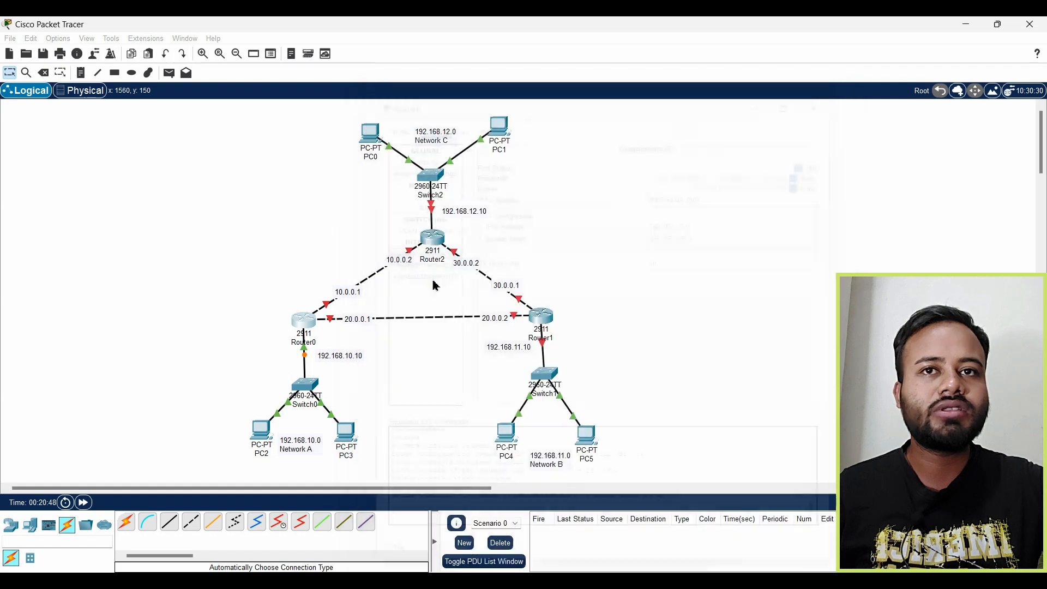
Give PC4 the static IPv4 address 192.168.11.1 with subnet mask 255.255.255.0.
{"action": "left_click", "coordinate": [506, 433]}
{"action": "left_click_drag", "start_coordinate": [627, 101], "coordinate": [299, 103]}
{"action": "left_click", "coordinate": [136, 126]}
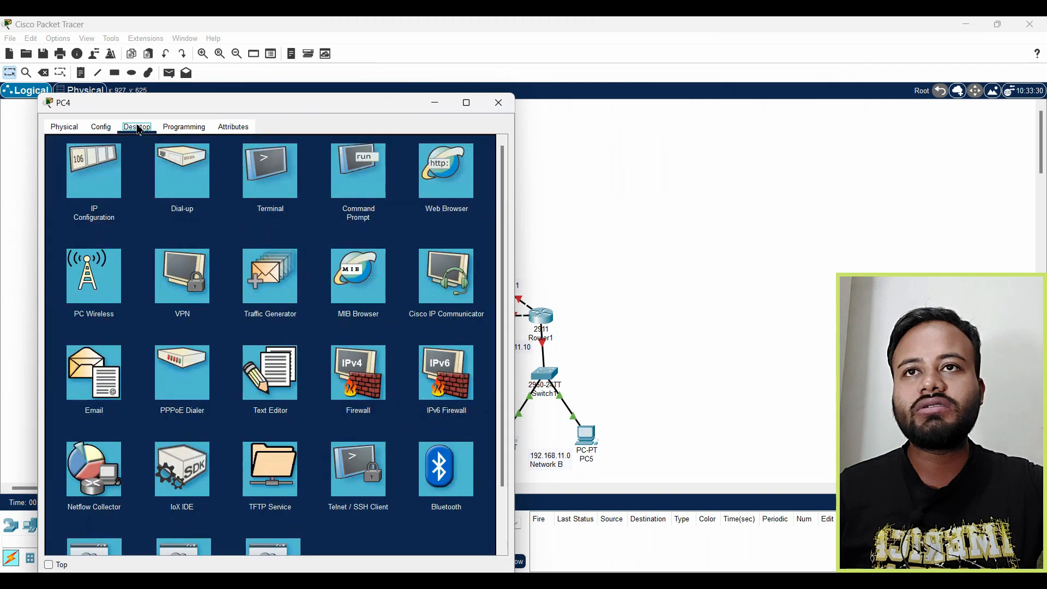
{"action": "left_click", "coordinate": [94, 166]}
{"action": "left_click", "coordinate": [250, 213]}
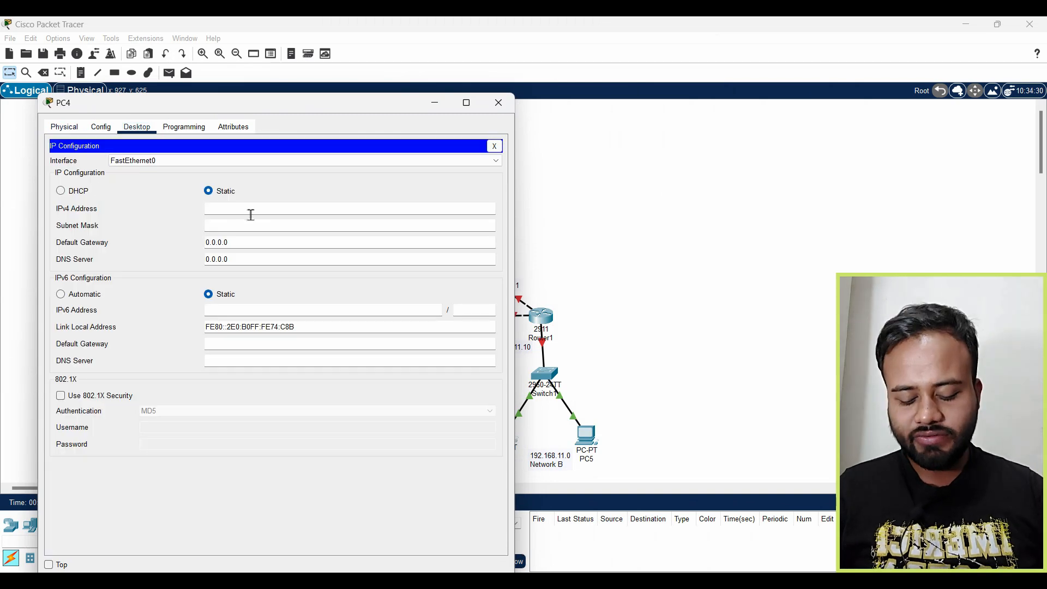
{"action": "type", "text": "192.168.10."}
{"action": "type", "text": ".1"}
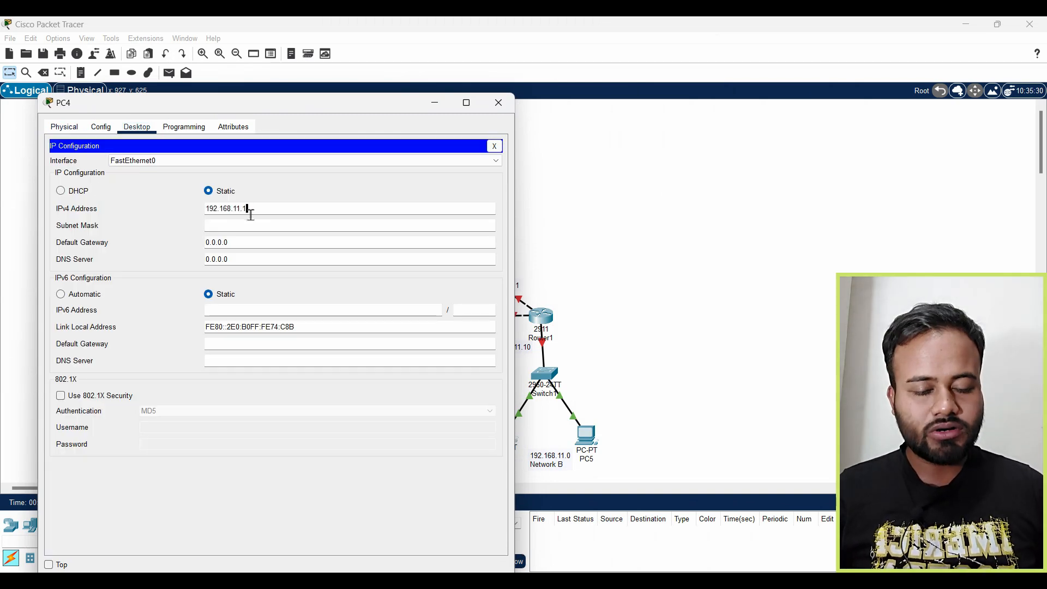
{"action": "key", "text": "ctrl+a"}
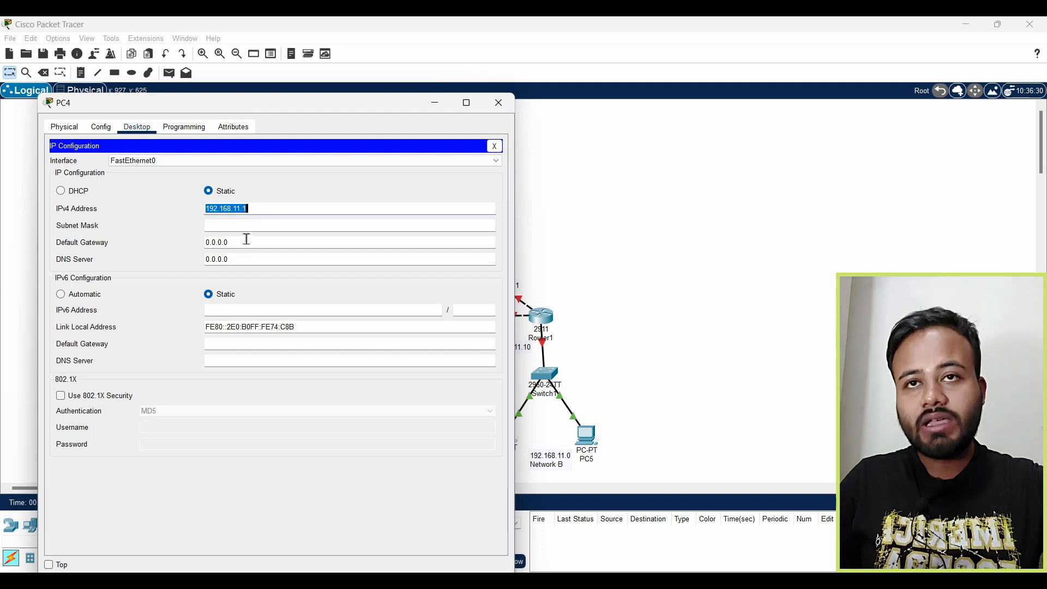
{"action": "left_click", "coordinate": [254, 225]}
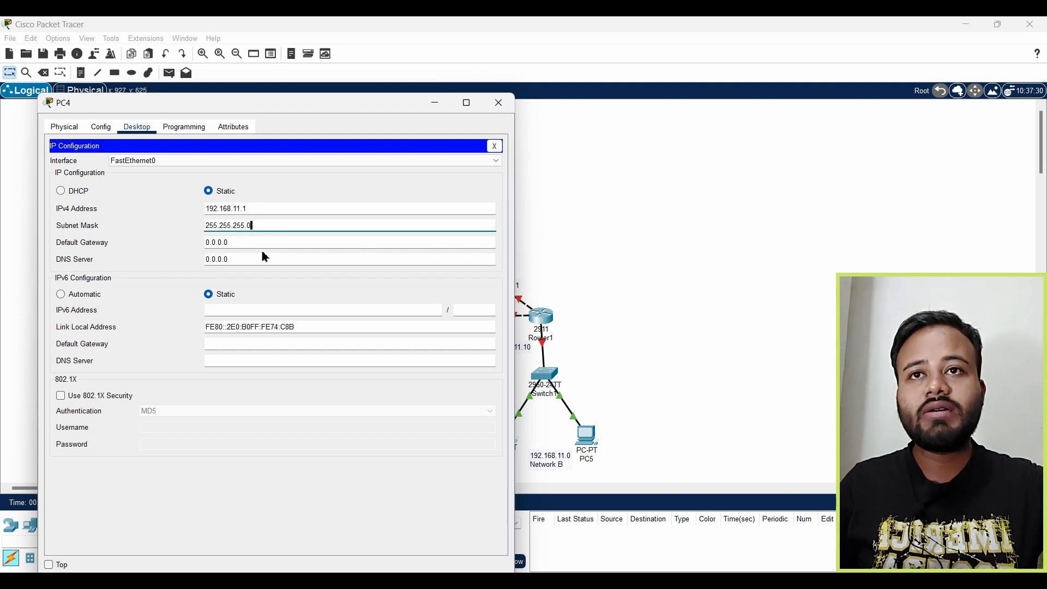
Fill in PC4's default gateway starting from its copied IPv4 address 192.168.11.1, and close its configuration.
{"action": "left_click", "coordinate": [254, 243]}
{"action": "key", "text": "ctrl+a"}
{"action": "type", "text": "192.168.11.1"}
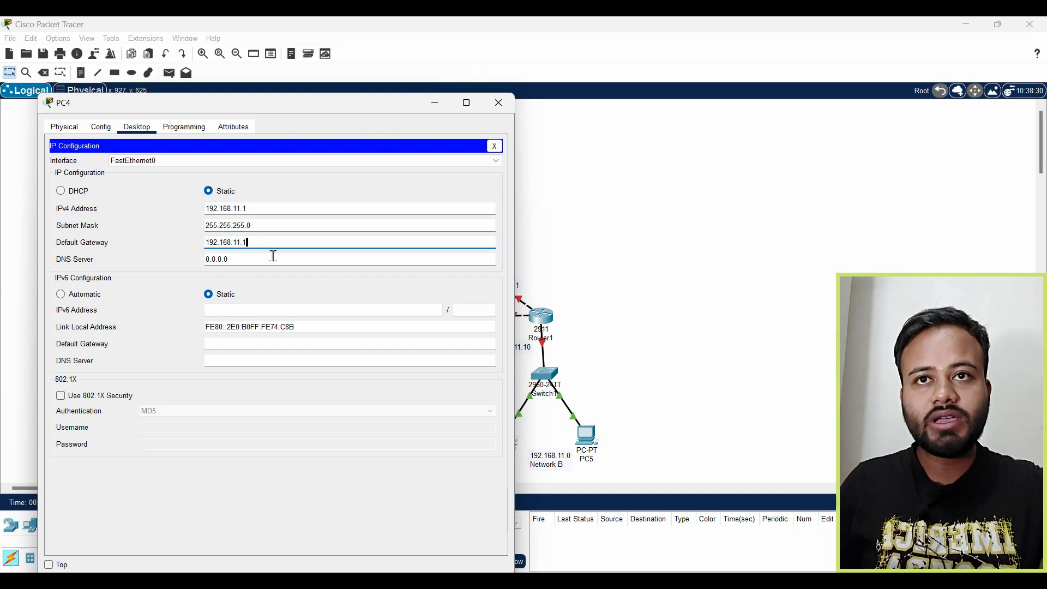
{"action": "left_click", "coordinate": [499, 103]}
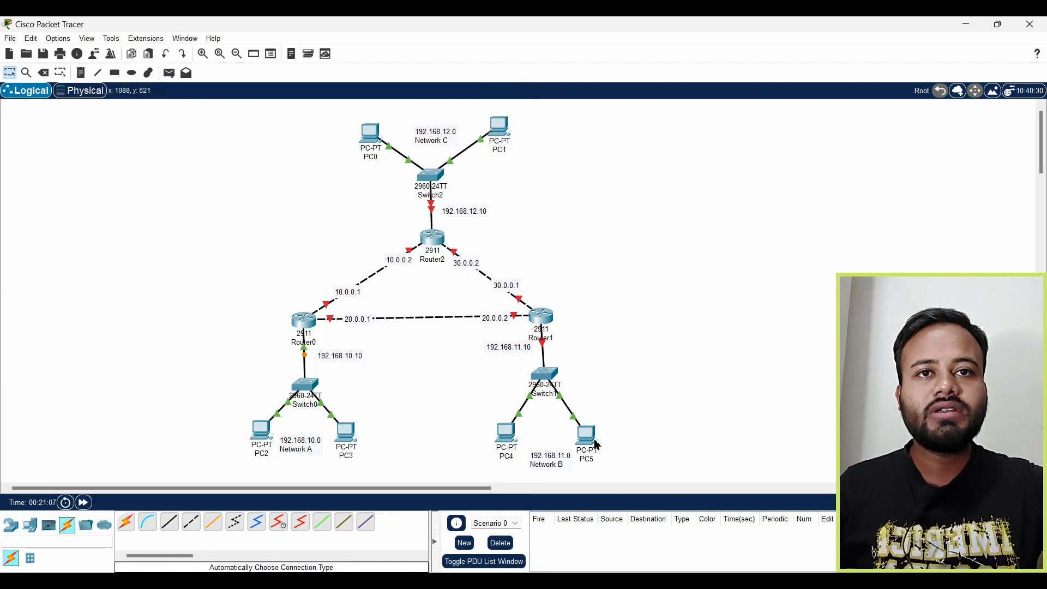
Give PC5 the static IPv4 address 192.168.11.2 with subnet mask 255.255.255.0.
{"action": "left_click", "coordinate": [589, 442]}
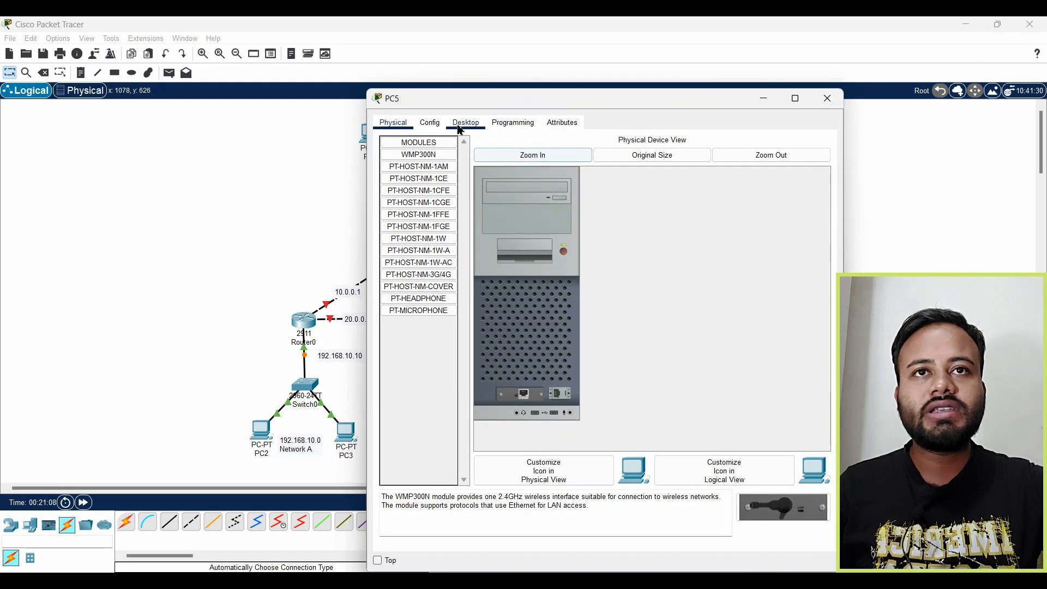
{"action": "left_click", "coordinate": [466, 122]}
{"action": "left_click_drag", "start_coordinate": [670, 112], "coordinate": [308, 98]}
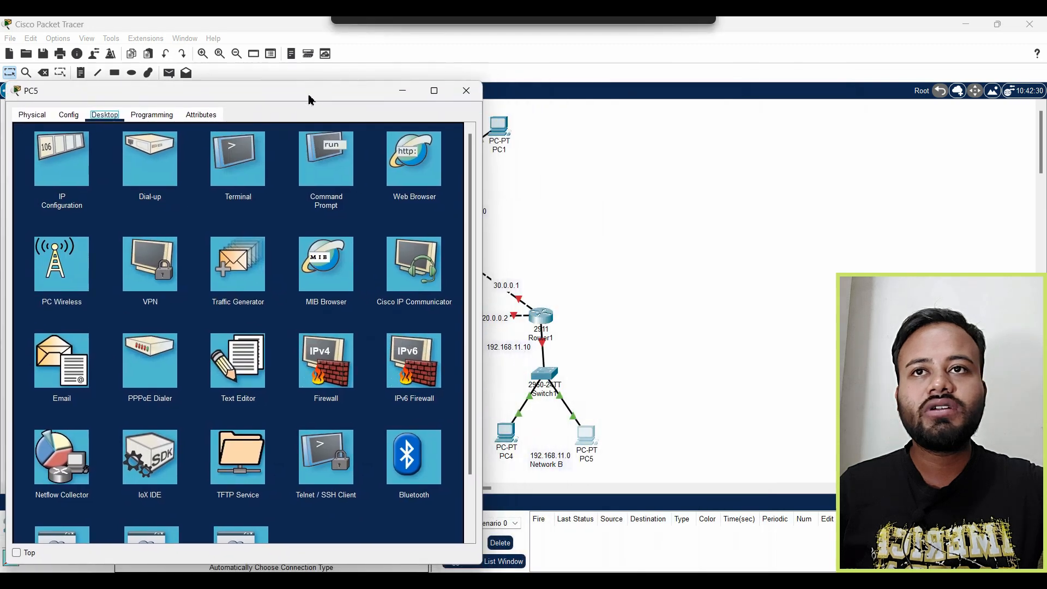
{"action": "left_click", "coordinate": [61, 159]}
{"action": "left_click", "coordinate": [246, 196]}
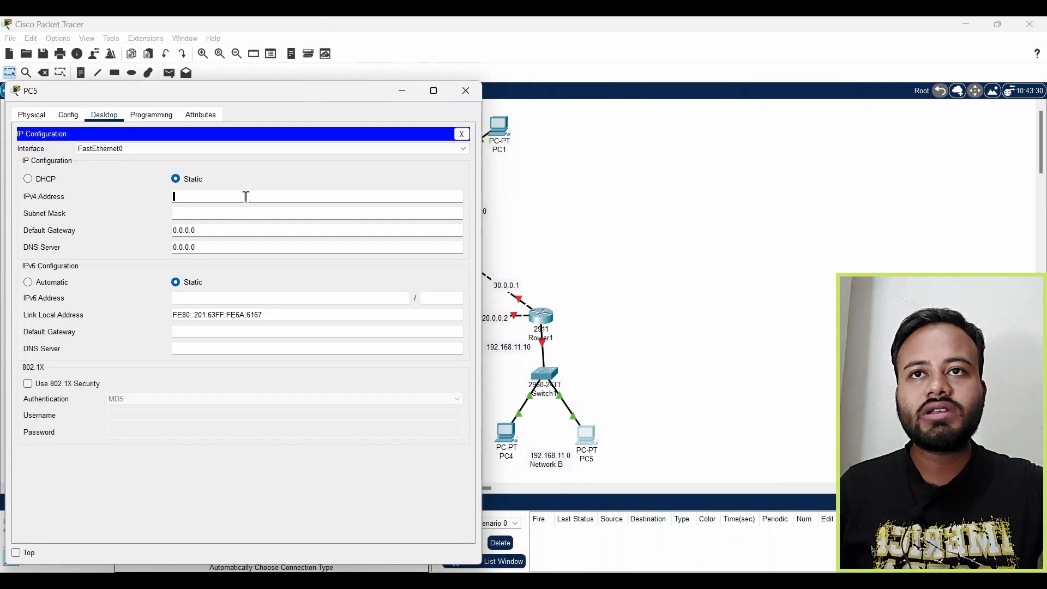
{"action": "type", "text": "192.168.11.1"}
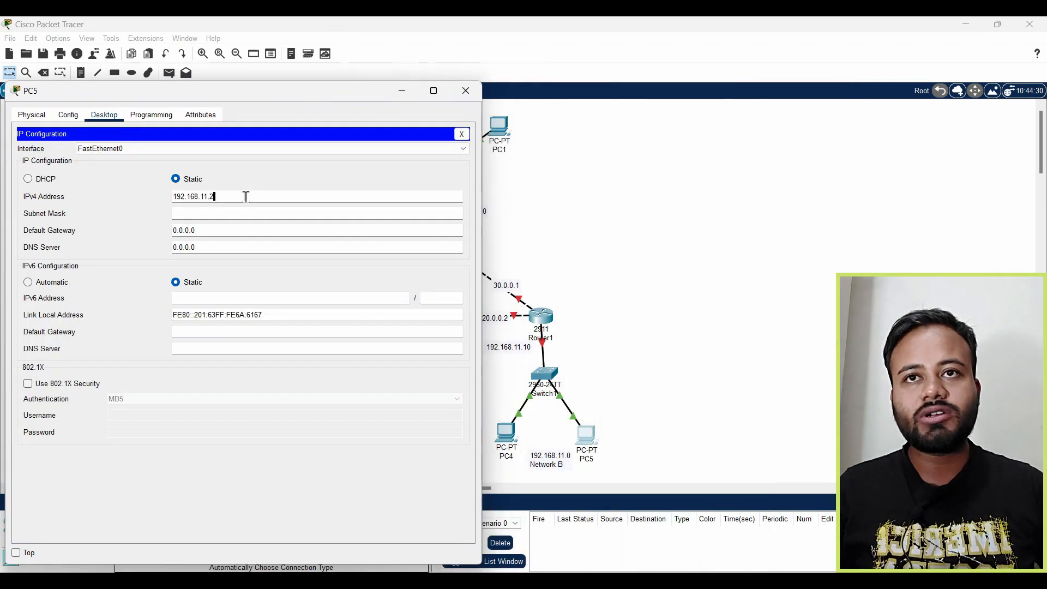
{"action": "left_click", "coordinate": [256, 215]}
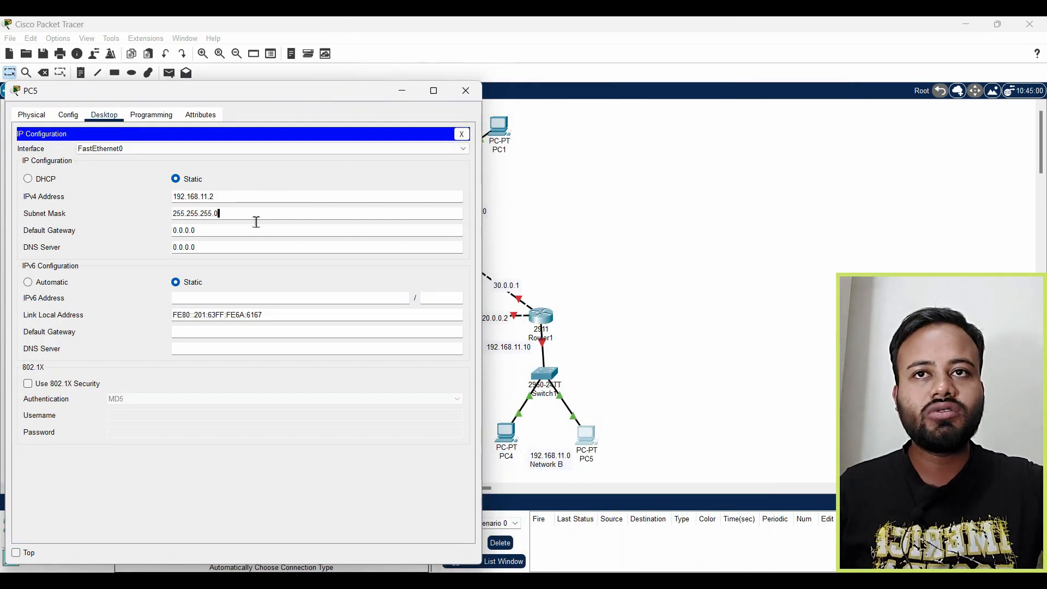
Set PC5's default gateway to 192.168.11.10 and close its configuration.
{"action": "left_click", "coordinate": [218, 238]}
{"action": "type", "text": "192.168.11.10"}
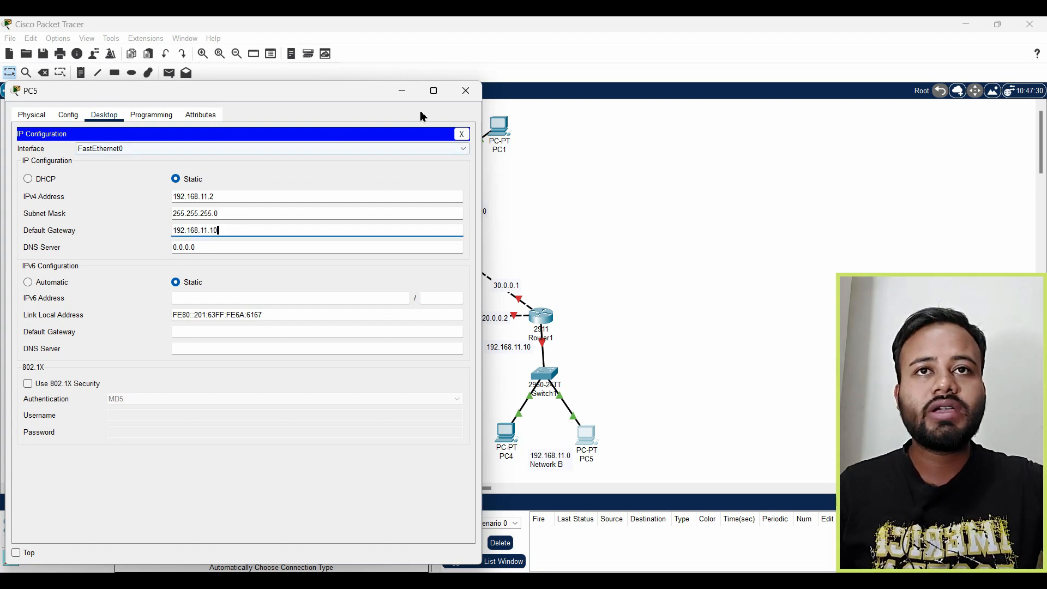
{"action": "left_click", "coordinate": [466, 90]}
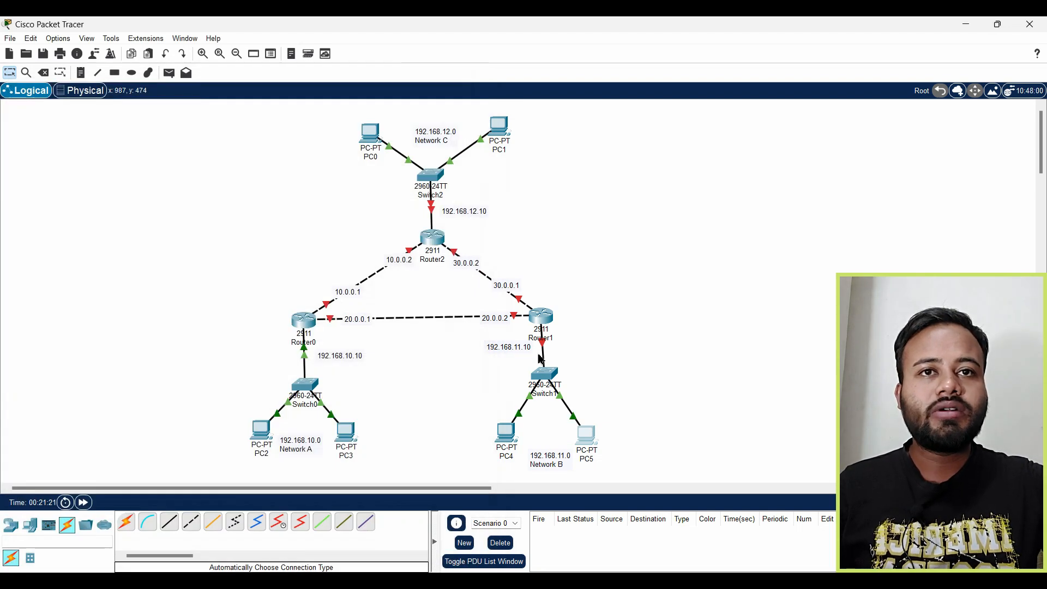
Assign 192.168.11.10 to Router1's GigabitEthernet0/0 interface and switch the port on.
{"action": "left_click", "coordinate": [538, 321]}
{"action": "left_click", "coordinate": [435, 128]}
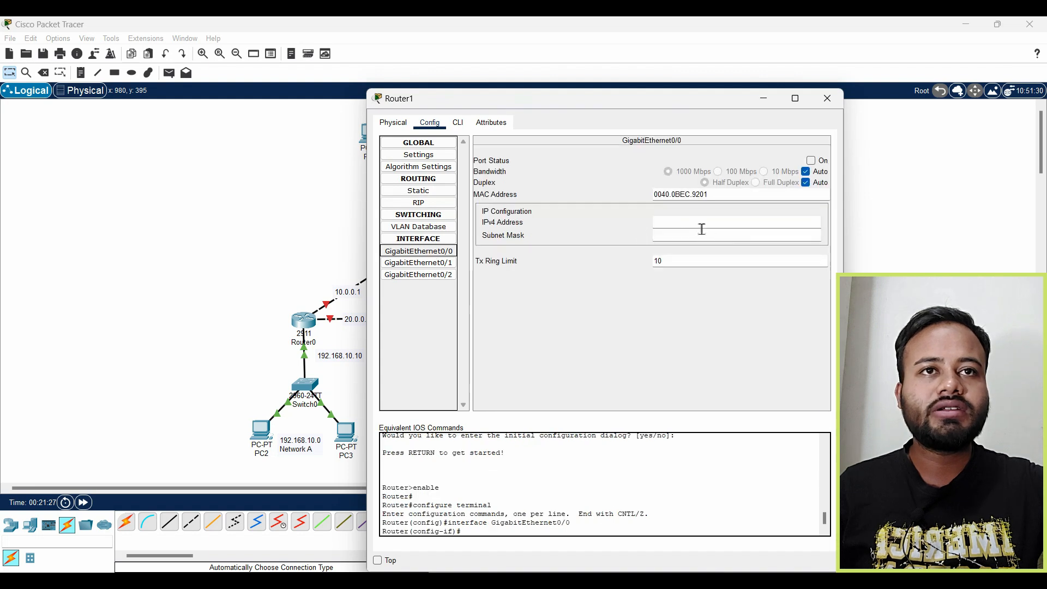
{"action": "left_click", "coordinate": [701, 227]}
{"action": "type", "text": "192.168.11.10"}
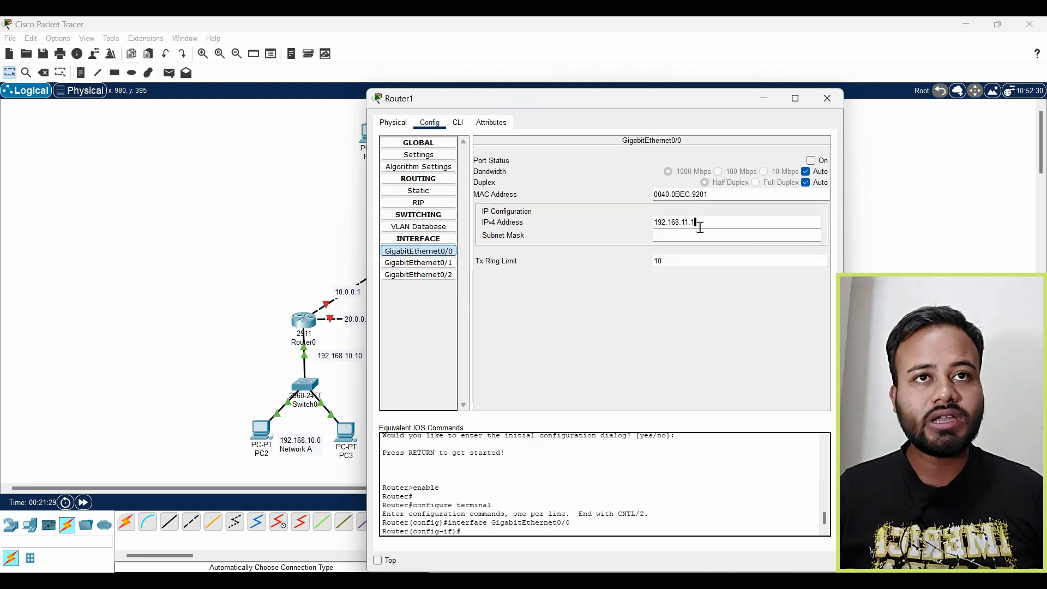
{"action": "left_click", "coordinate": [811, 161]}
{"action": "left_click", "coordinate": [827, 98]}
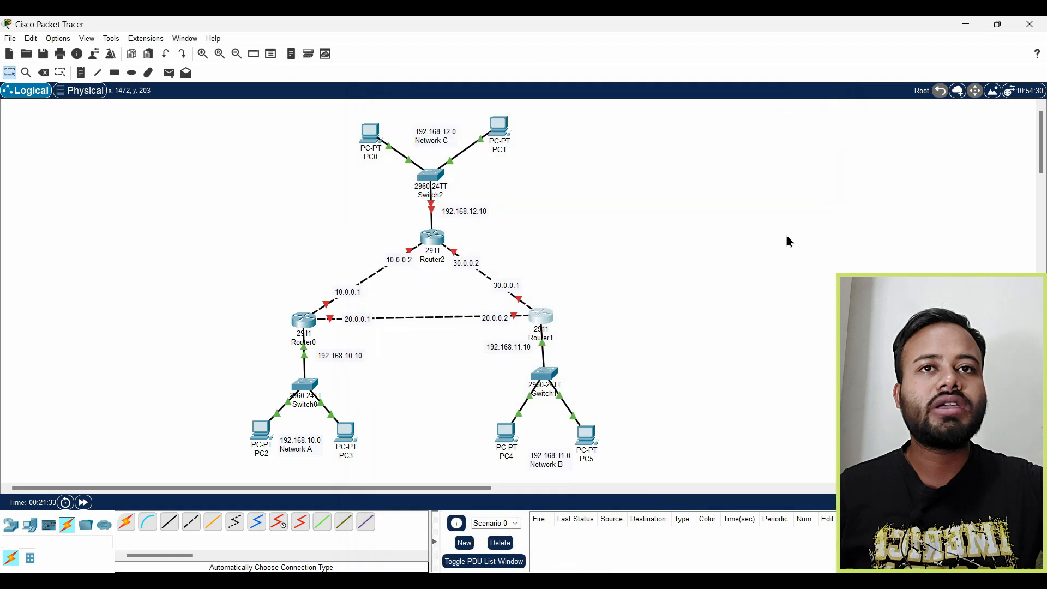
Give PC0 the static IPv4 address 192.168.12.1 with subnet mask 255.255.255.0, and copy the address.
{"action": "left_click", "coordinate": [374, 143]}
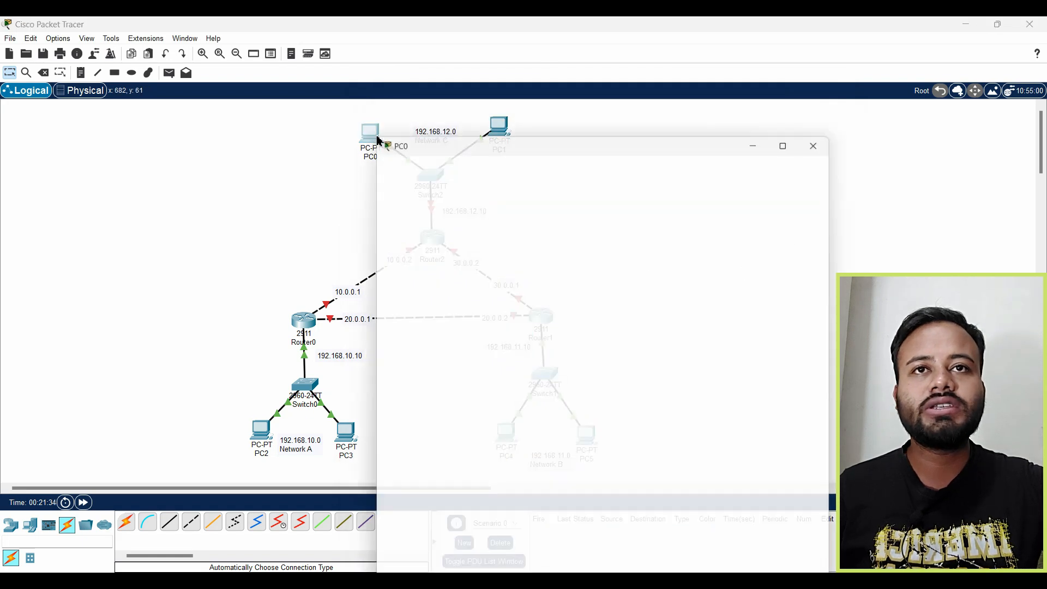
{"action": "left_click_drag", "start_coordinate": [605, 101], "coordinate": [502, 240]}
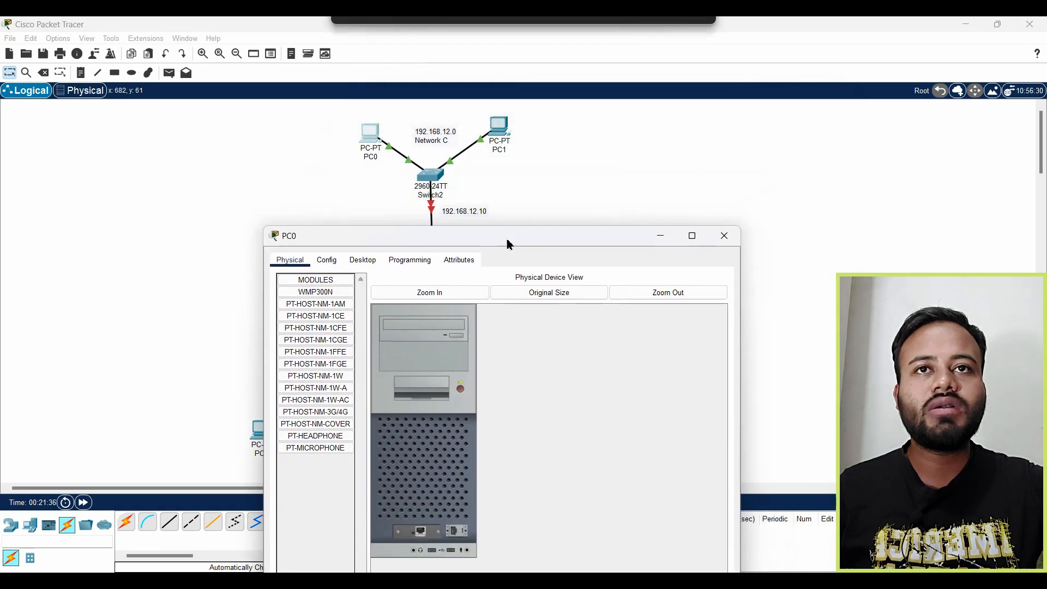
{"action": "left_click", "coordinate": [363, 262]}
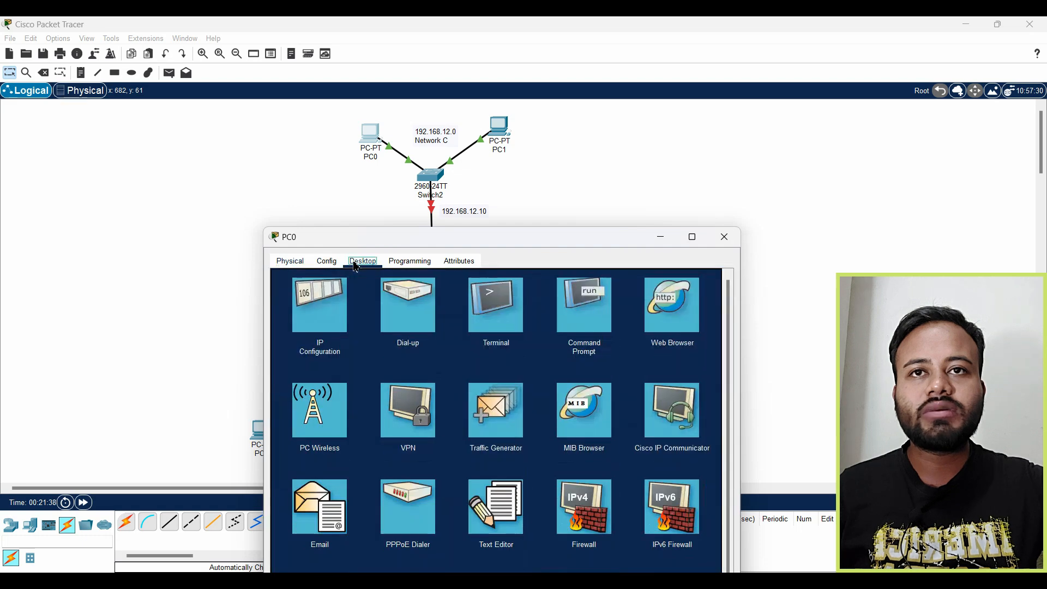
{"action": "left_click", "coordinate": [309, 310]}
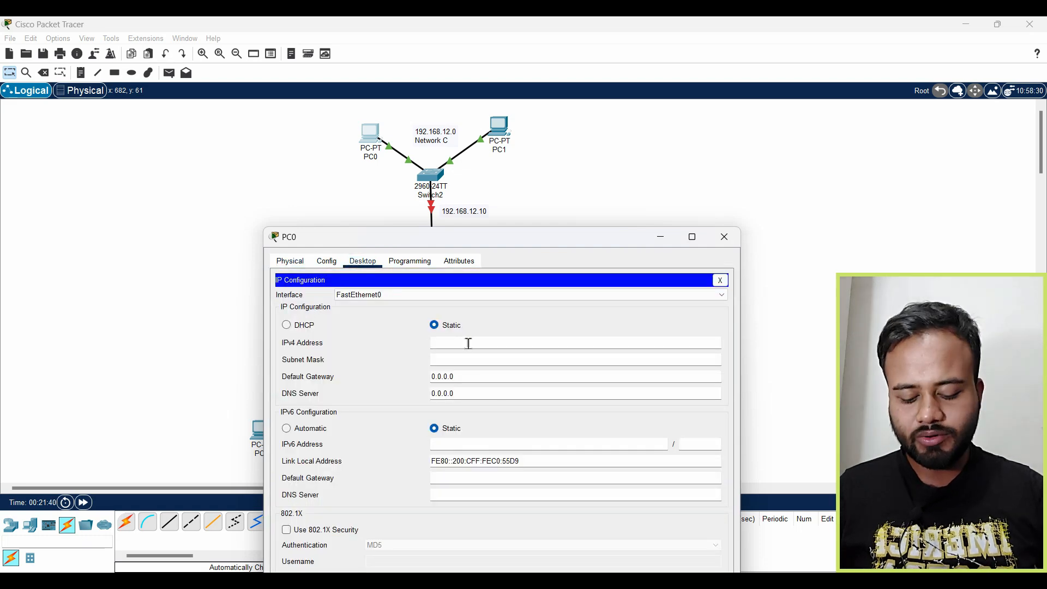
{"action": "left_click", "coordinate": [468, 343]}
{"action": "type", "text": "192.168.112"}
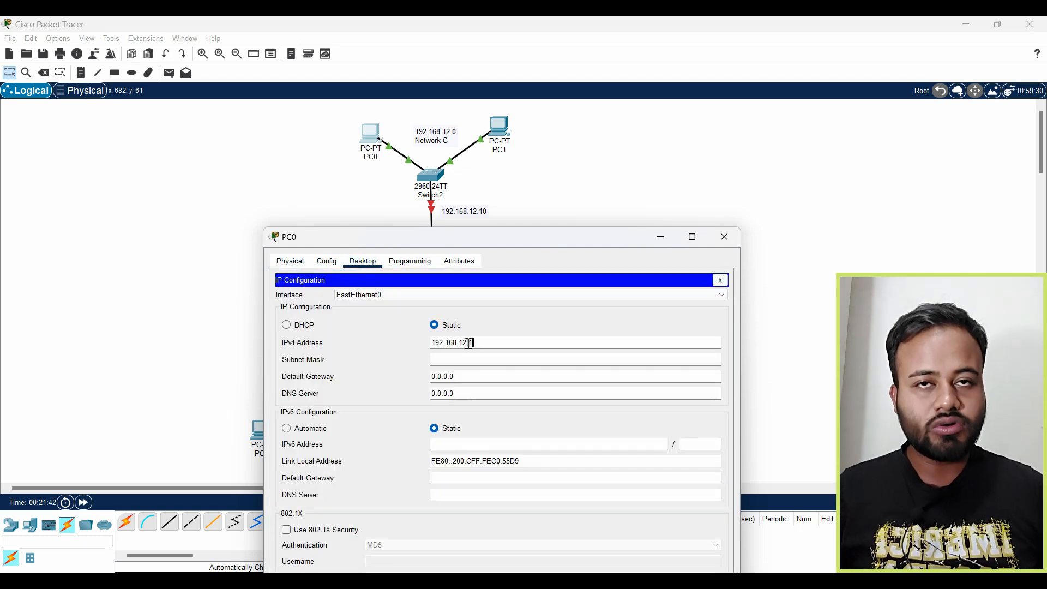
{"action": "key", "text": "ctrl+a"}
{"action": "key", "text": "ctrl+c"}
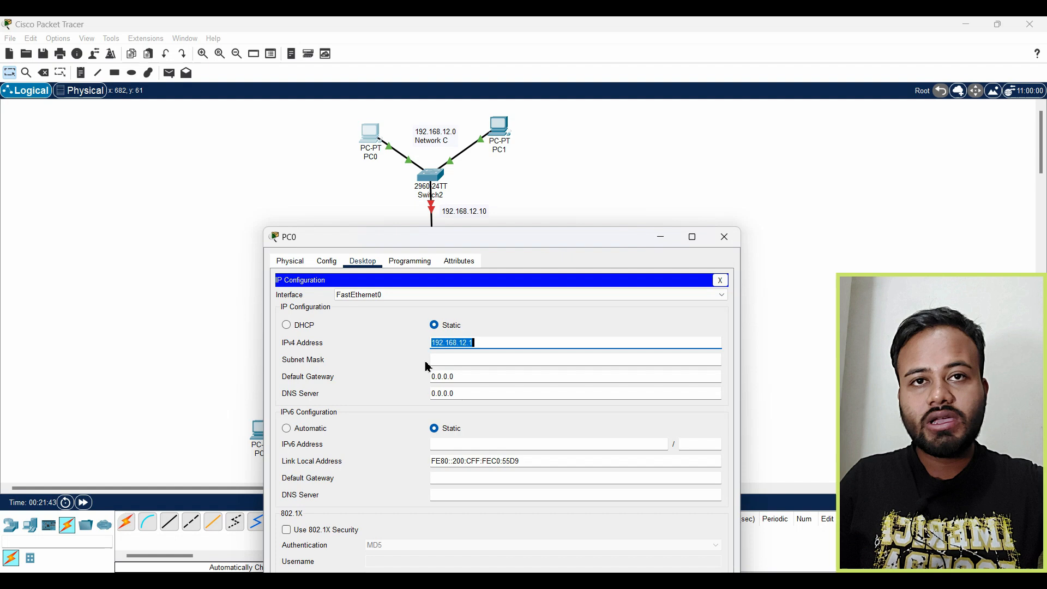
{"action": "left_click", "coordinate": [475, 360]}
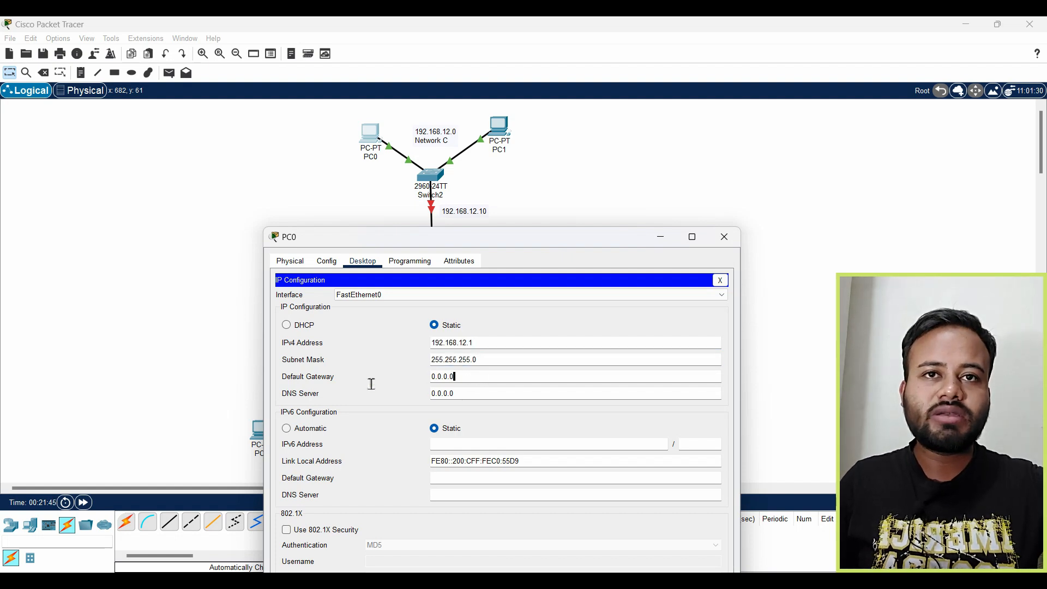
Fill in PC0's default gateway starting from its copied IPv4 address 192.168.12.1, and close its configuration.
{"action": "left_click", "coordinate": [391, 381]}
{"action": "left_click", "coordinate": [476, 374]}
{"action": "key", "text": "ctrl+a"}
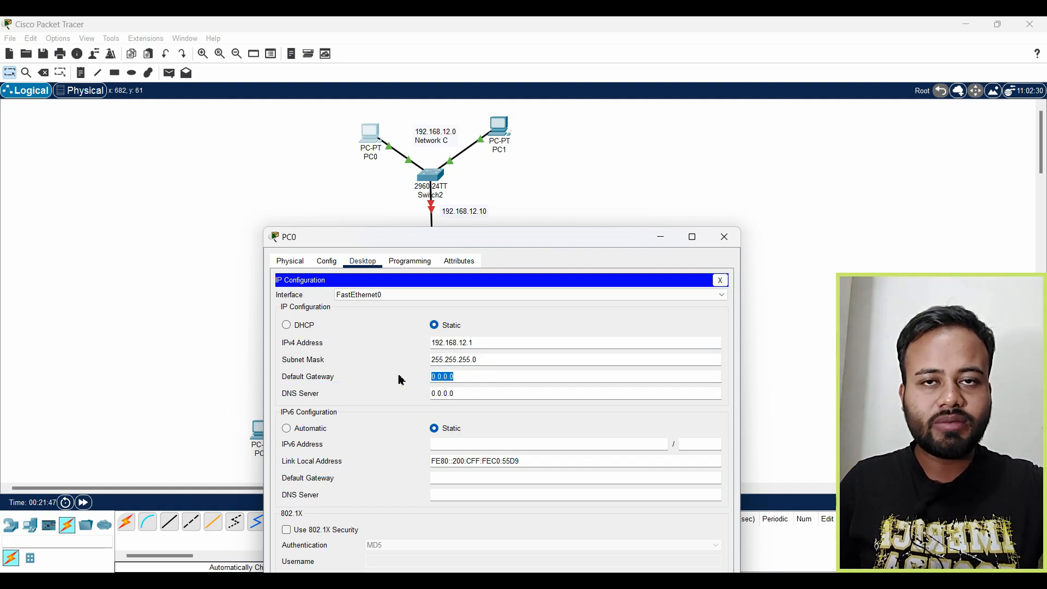
{"action": "key", "text": "ctrl+v"}
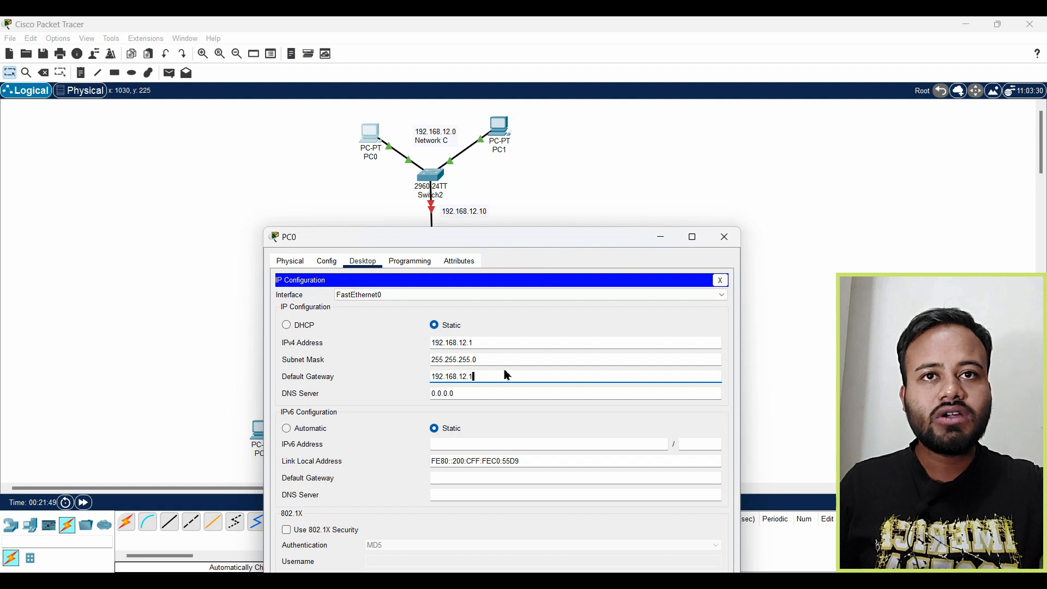
{"action": "left_click", "coordinate": [724, 237]}
Give PC1 the static IPv4 address 192.168.12.2 with subnet mask 255.255.255.0.
{"action": "left_click", "coordinate": [498, 128]}
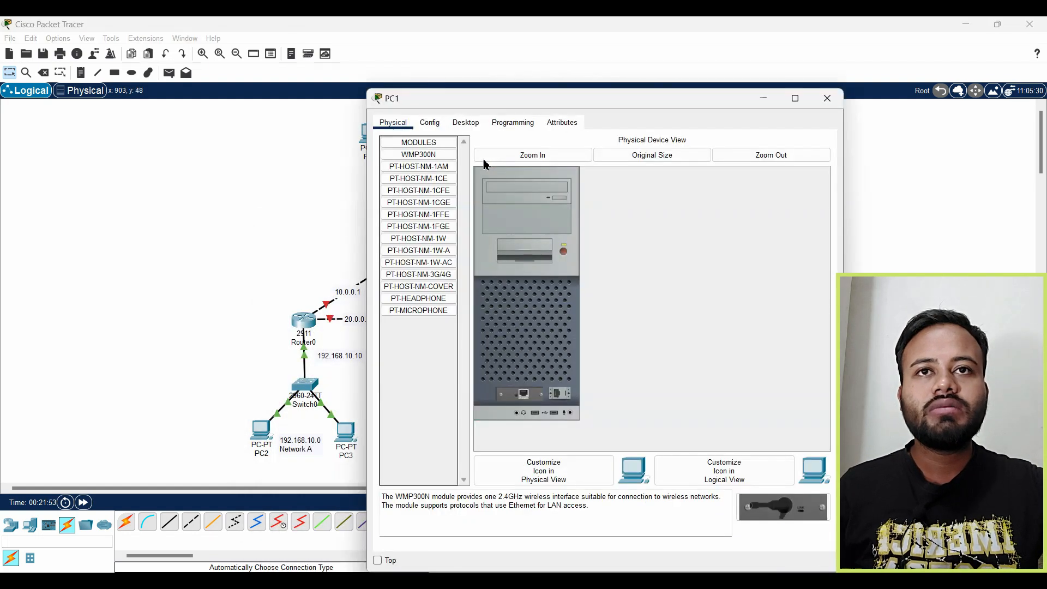
{"action": "left_click", "coordinate": [465, 122]}
{"action": "double_click", "coordinate": [599, 100]}
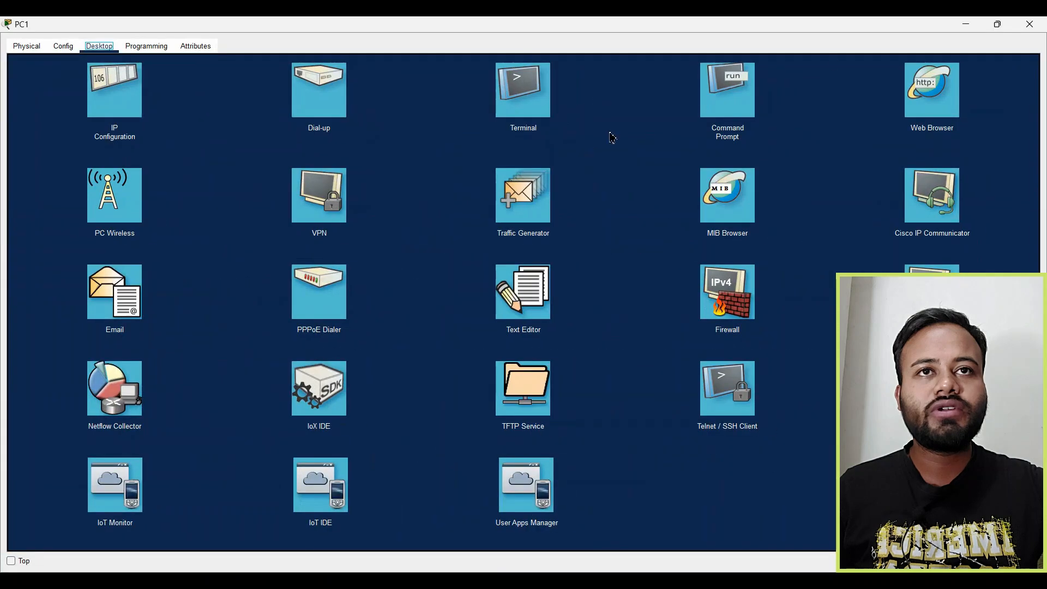
{"action": "left_click", "coordinate": [998, 25]}
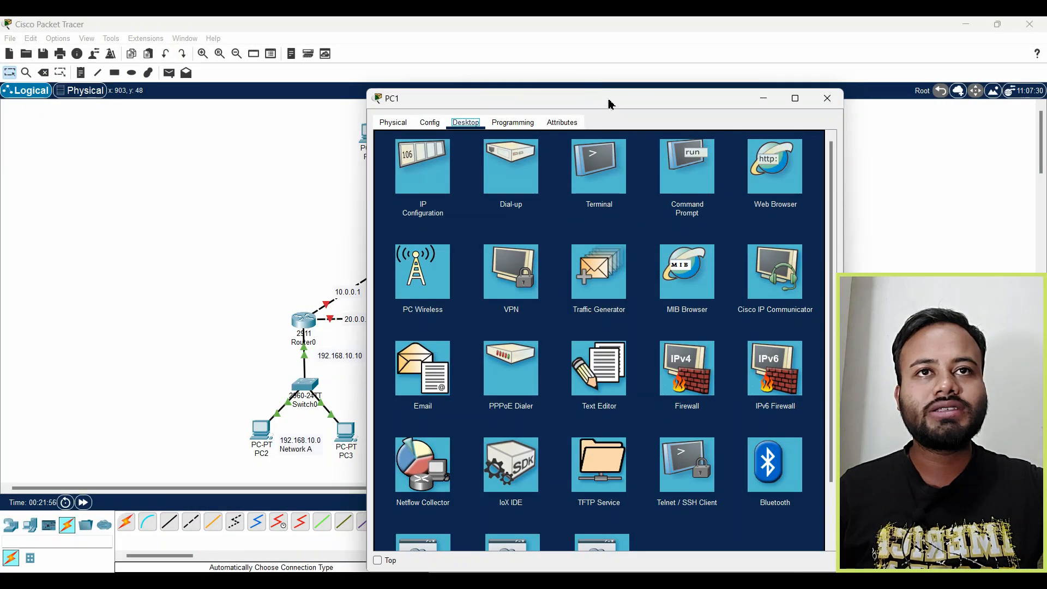
{"action": "left_click_drag", "start_coordinate": [608, 103], "coordinate": [549, 255]}
{"action": "left_click", "coordinate": [366, 335]}
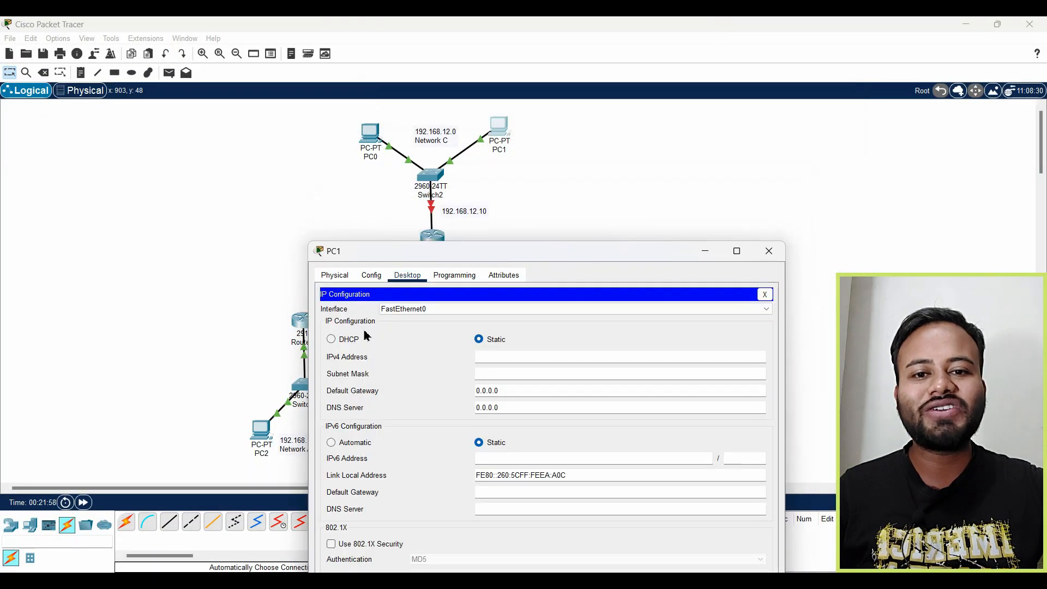
{"action": "type", "text": "192.168.12.1"}
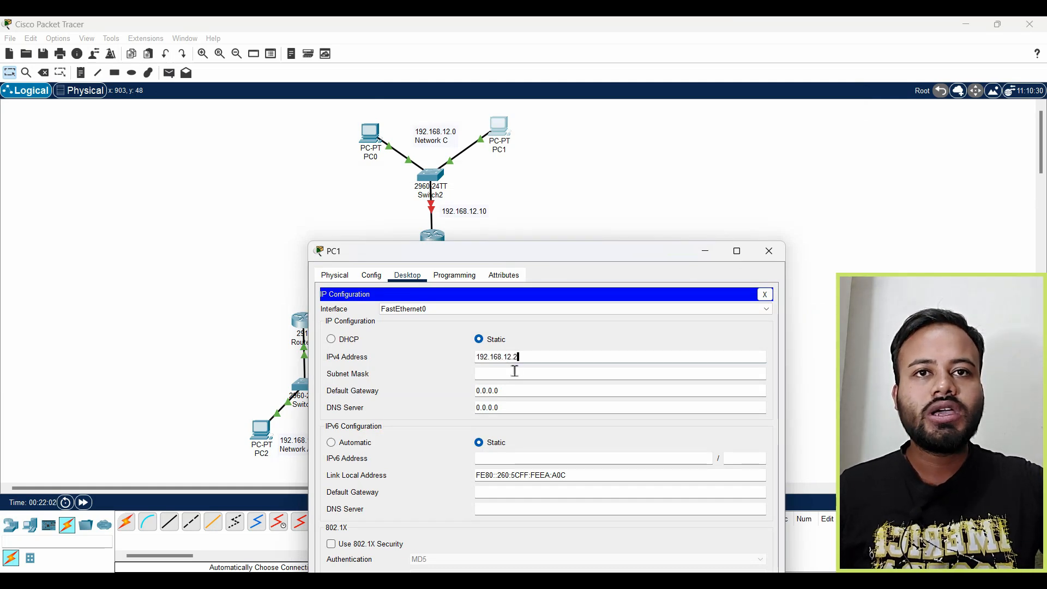
{"action": "left_click", "coordinate": [515, 371]}
{"action": "left_click", "coordinate": [528, 404]}
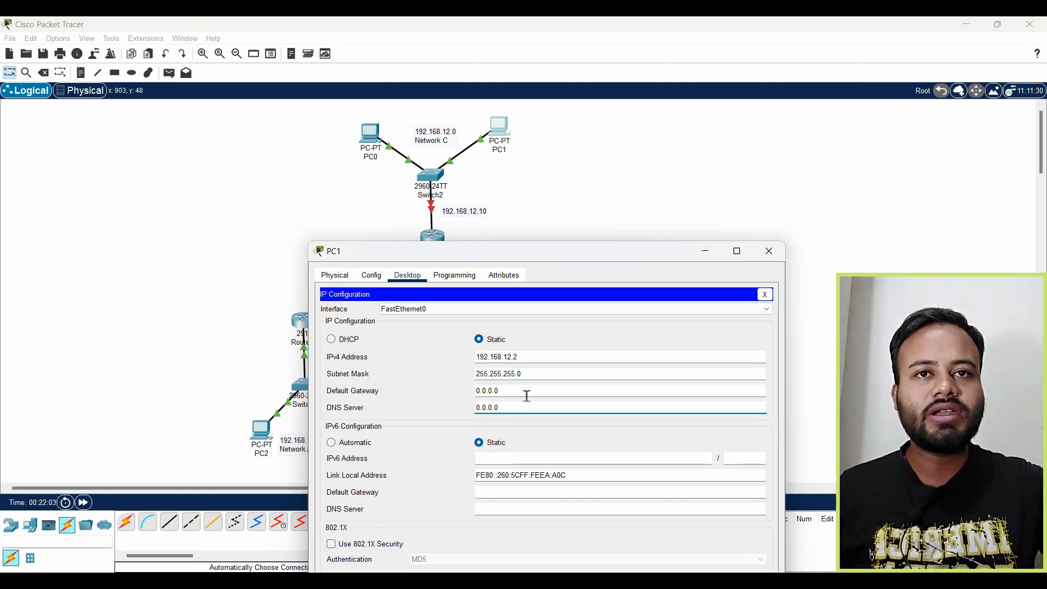
Set PC1's default gateway to 192.168.12.10 and close its configuration.
{"action": "left_click", "coordinate": [526, 394]}
{"action": "type", "text": "192.168.12.10"}
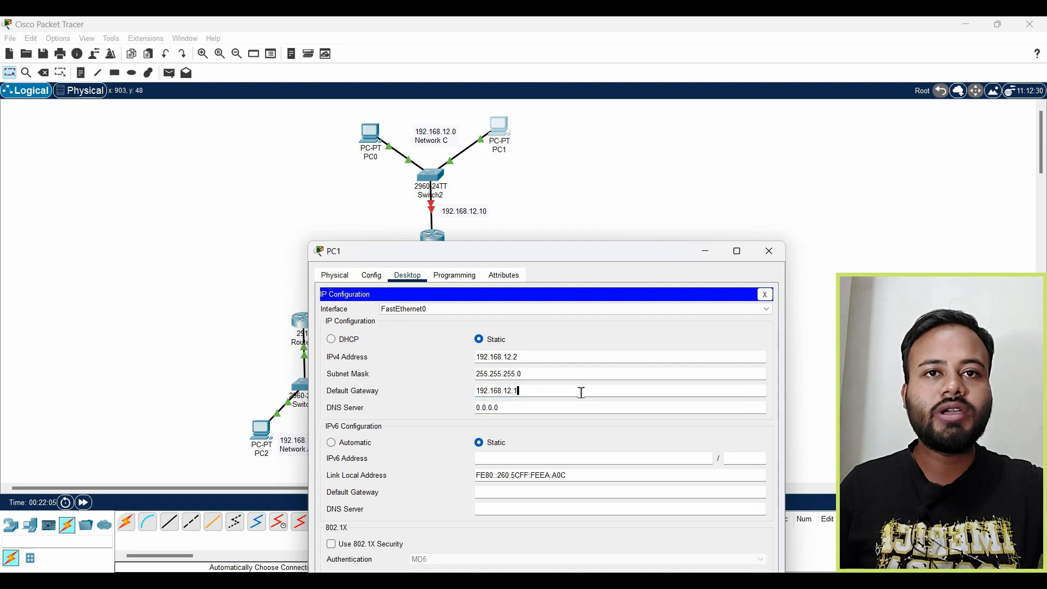
{"action": "left_click", "coordinate": [769, 250]}
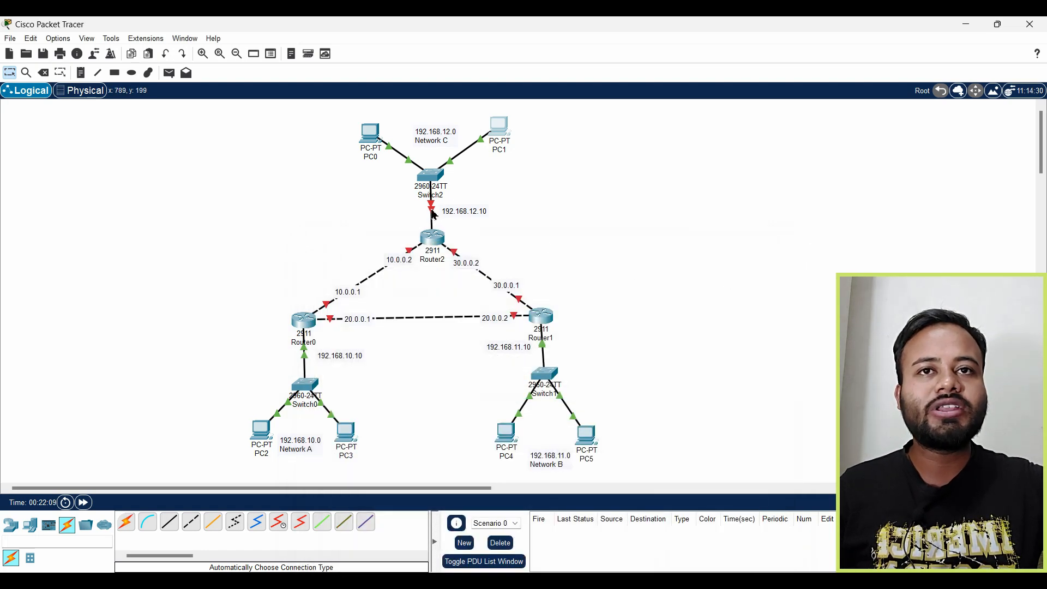
Assign 192.168.12.10 with mask 255.255.255.0 to Router2's GigabitEthernet0/0 interface, switch the port on and close the router's configuration.
{"action": "left_click", "coordinate": [428, 243]}
{"action": "left_click", "coordinate": [429, 122]}
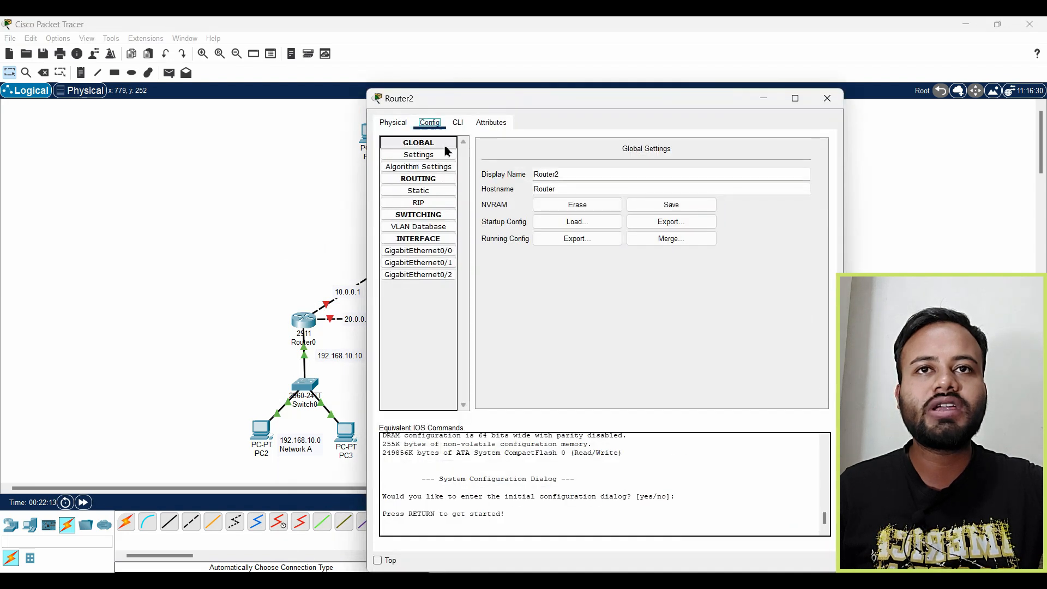
{"action": "left_click", "coordinate": [420, 251]}
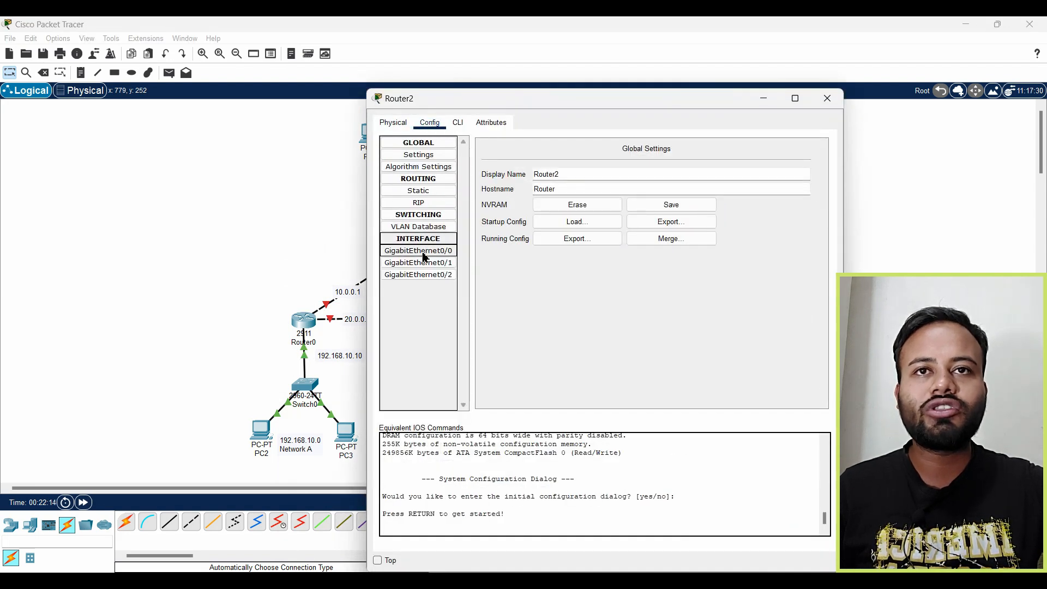
{"action": "left_click_drag", "start_coordinate": [650, 100], "coordinate": [540, 243]}
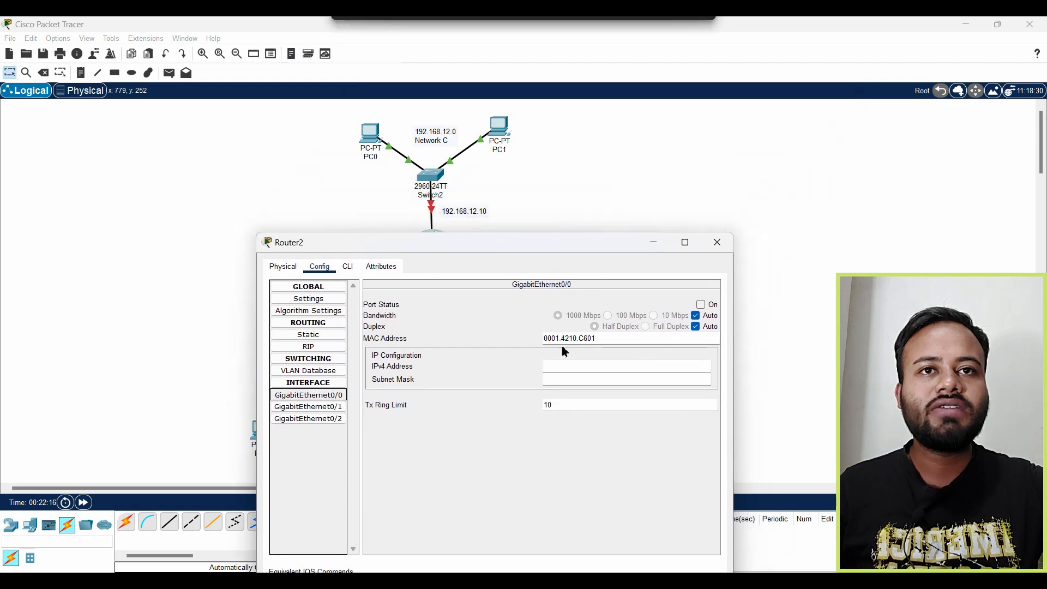
{"action": "left_click", "coordinate": [571, 366]}
{"action": "type", "text": "192.168.12.10"}
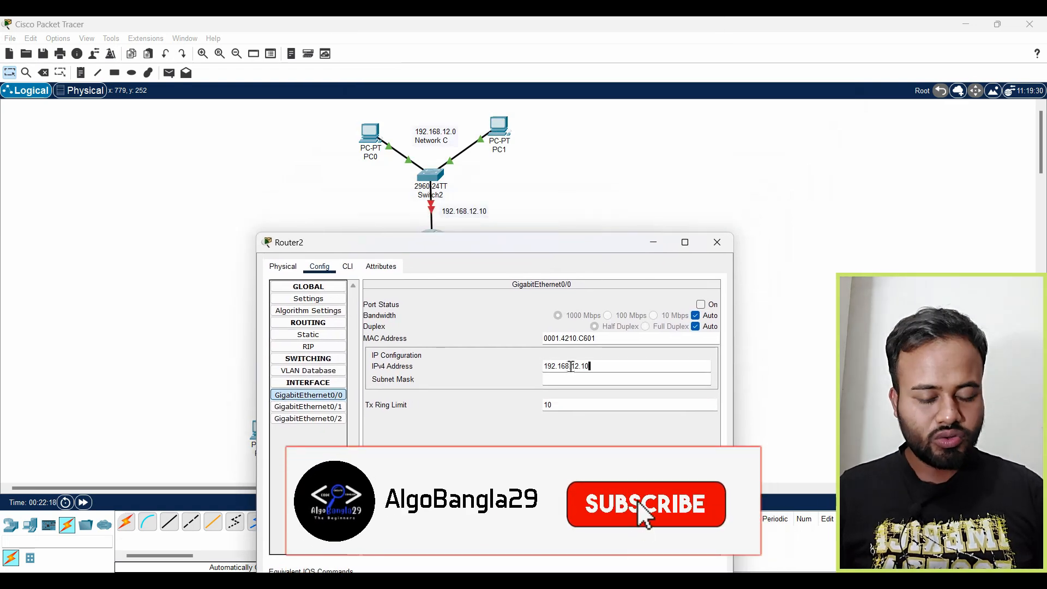
{"action": "left_click", "coordinate": [599, 379]}
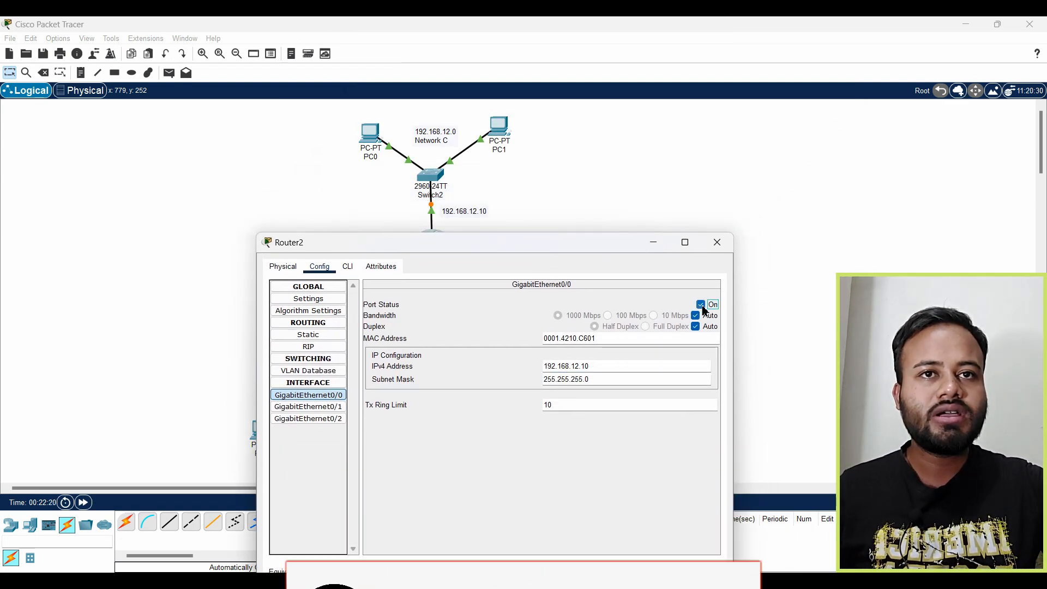
{"action": "left_click", "coordinate": [701, 304]}
{"action": "left_click", "coordinate": [717, 242]}
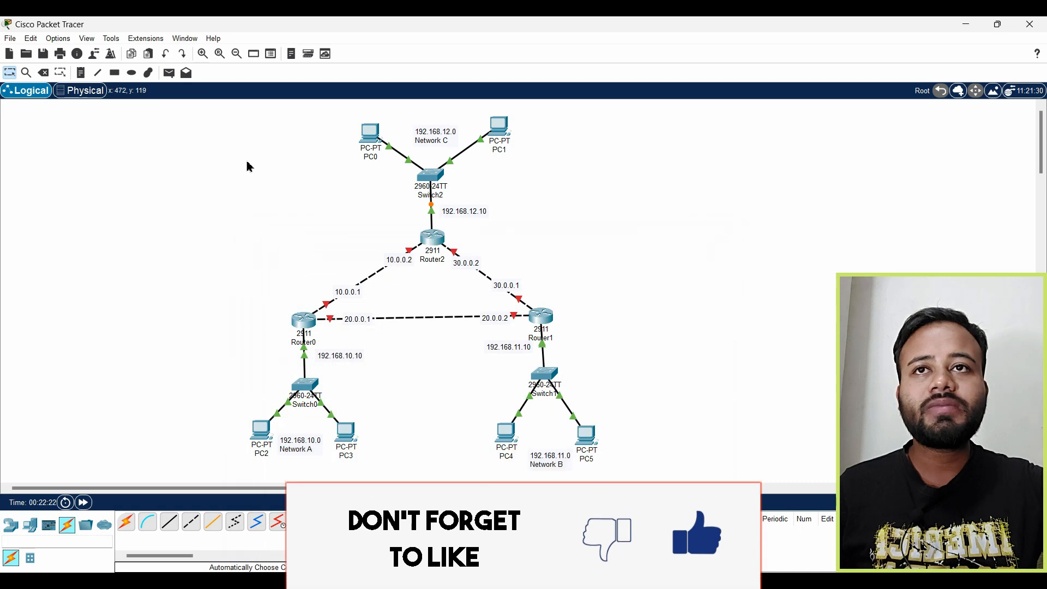
Test connectivity with simple PDUs from PC2 to Router0 and from PC4 to Router1, and delete the test scenario.
{"action": "left_click", "coordinate": [169, 73]}
{"action": "left_click", "coordinate": [262, 430]}
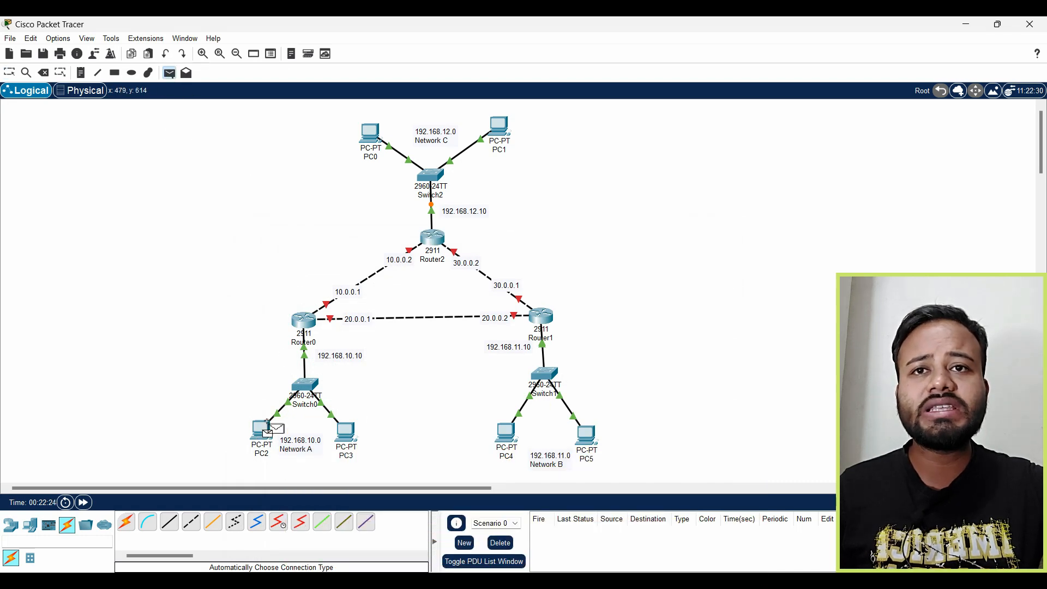
{"action": "left_click", "coordinate": [305, 328]}
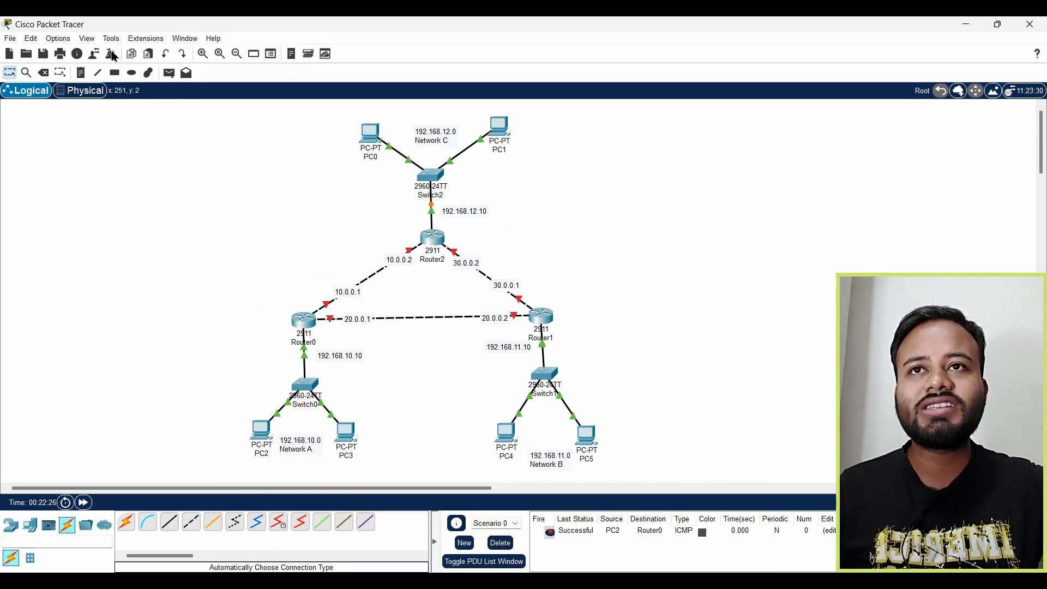
{"action": "left_click", "coordinate": [169, 72]}
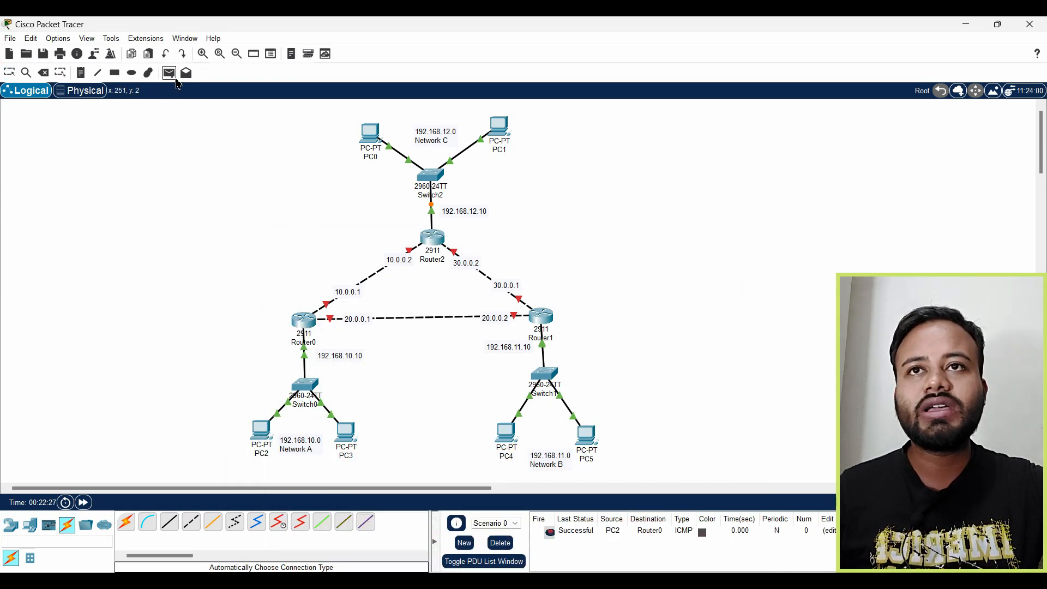
{"action": "left_click", "coordinate": [506, 433]}
{"action": "left_click", "coordinate": [542, 319]}
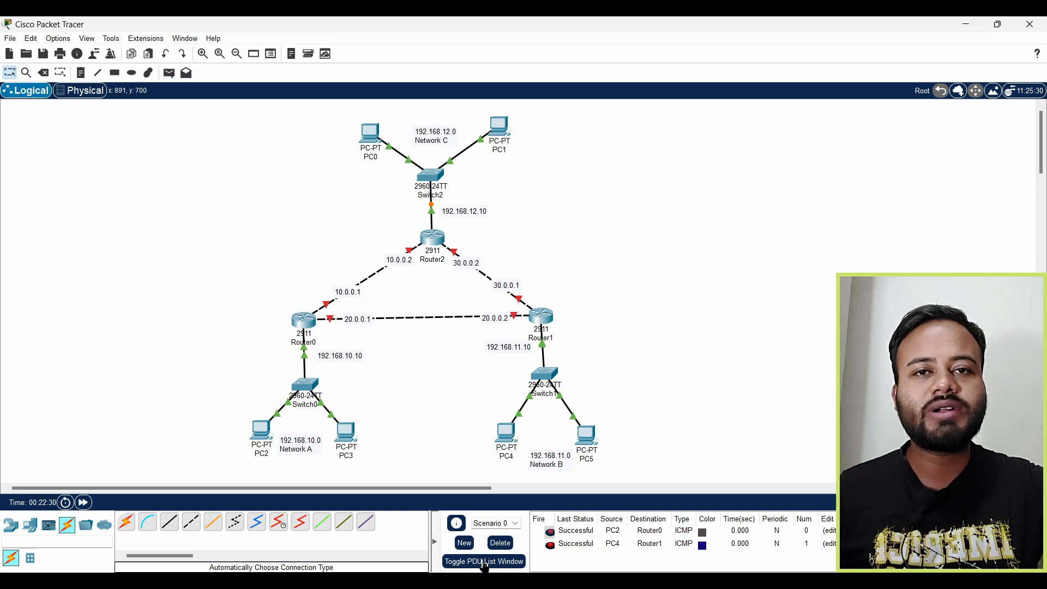
{"action": "left_click", "coordinate": [500, 548]}
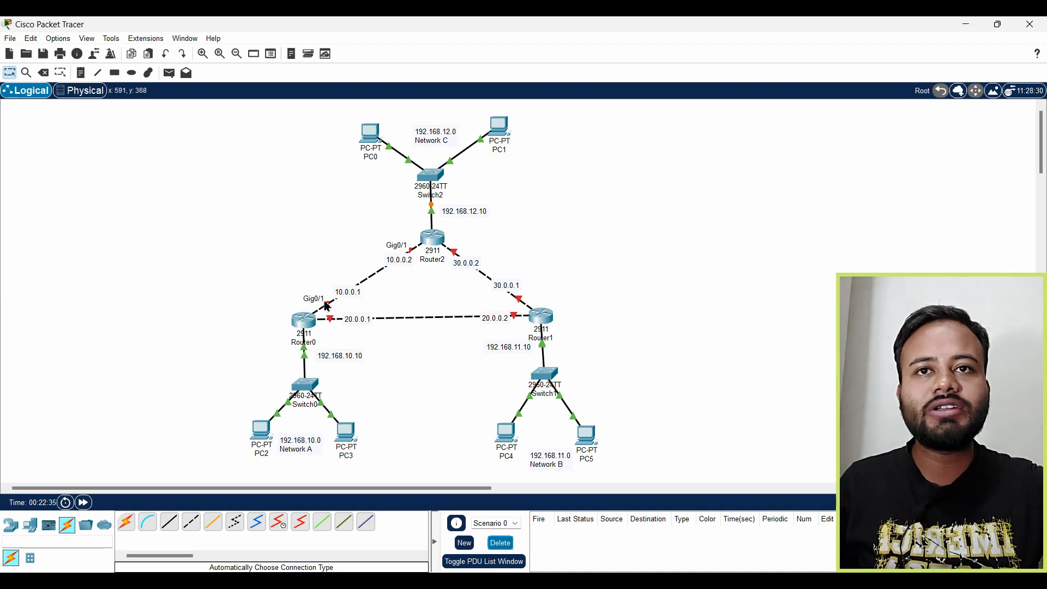
Assign 10.0.0.1 with mask 255.0.0.0 to Router0's GigabitEthernet0/1 interface and switch the port on.
{"action": "left_click", "coordinate": [309, 330]}
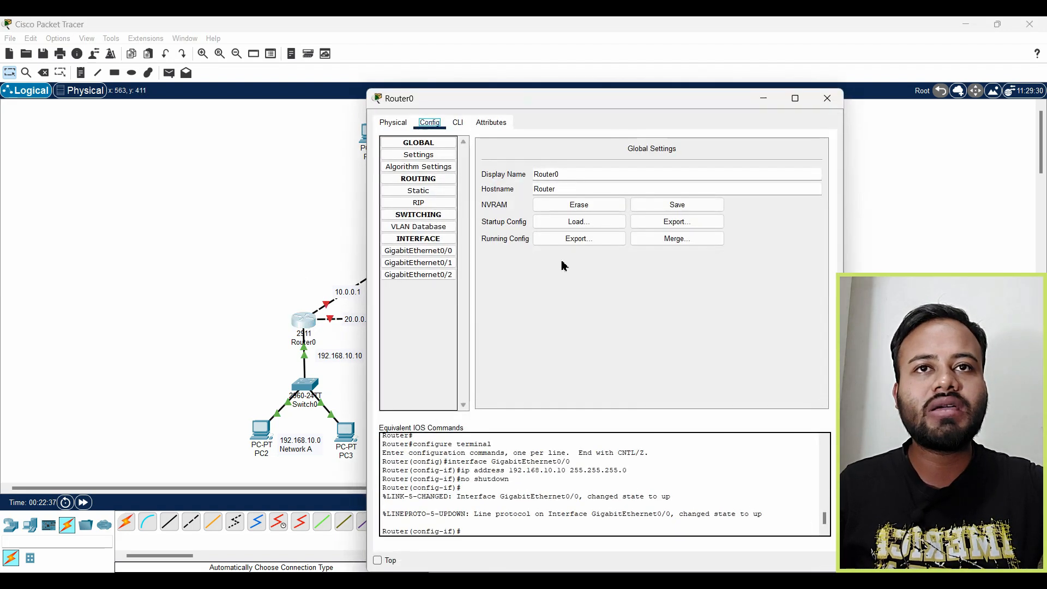
{"action": "left_click", "coordinate": [415, 266]}
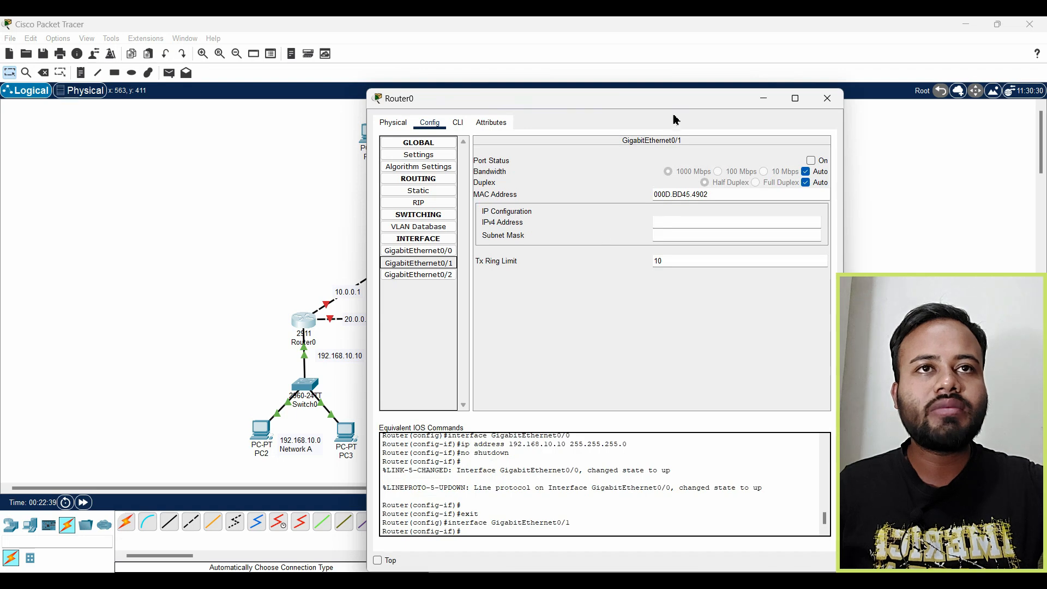
{"action": "left_click_drag", "start_coordinate": [674, 107], "coordinate": [739, 163]}
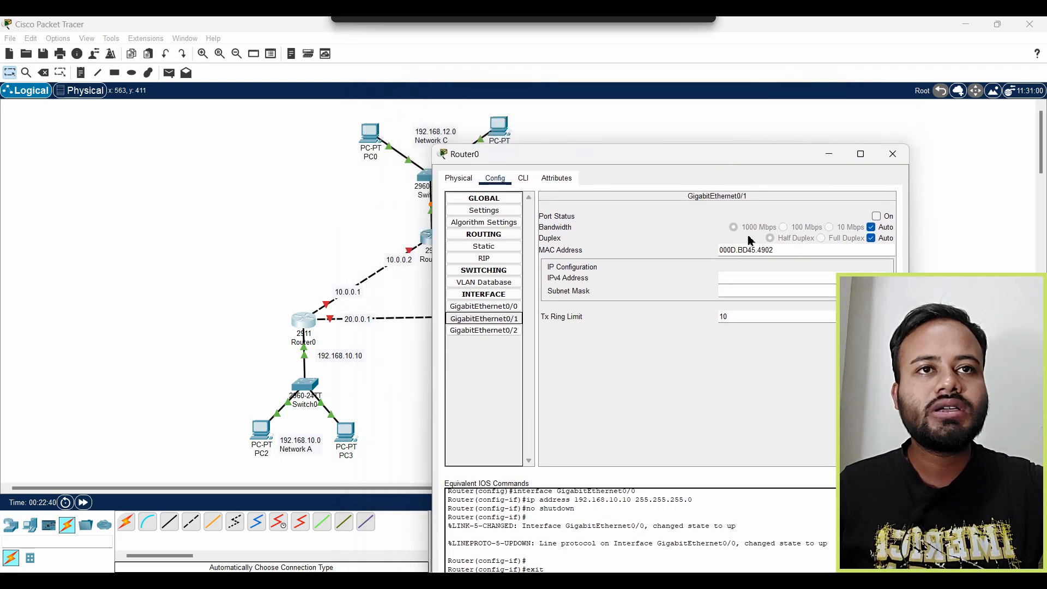
{"action": "left_click", "coordinate": [741, 279]}
{"action": "type", "text": "10.0.0.1"}
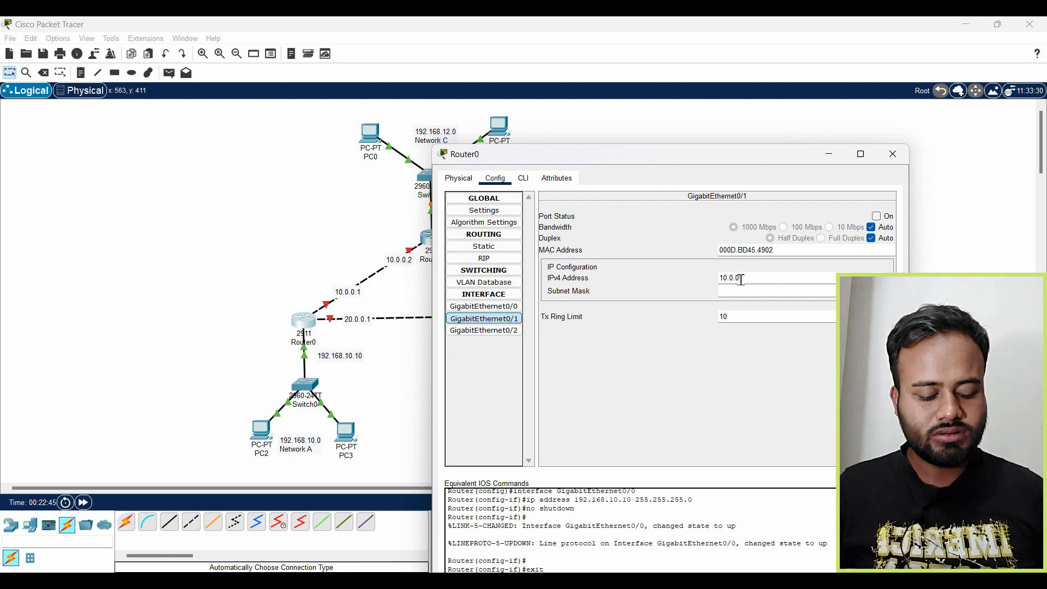
{"action": "left_click", "coordinate": [877, 217]}
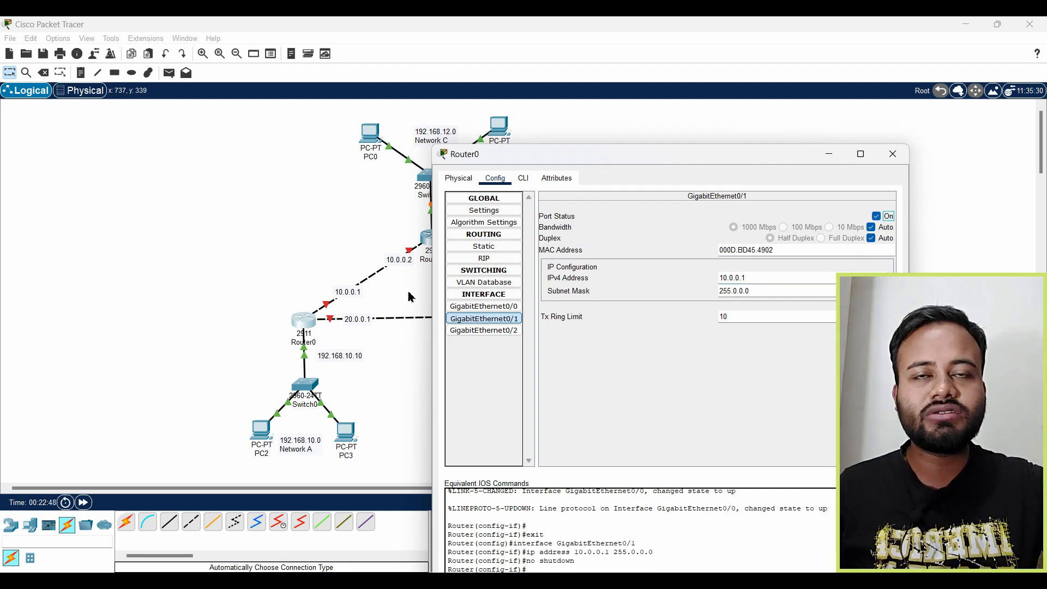
Assign 20.0.0.1 with mask 255.0.0.0 to Router0's GigabitEthernet0/2 interface, switch the port on and close the router's configuration.
{"action": "left_click", "coordinate": [489, 333]}
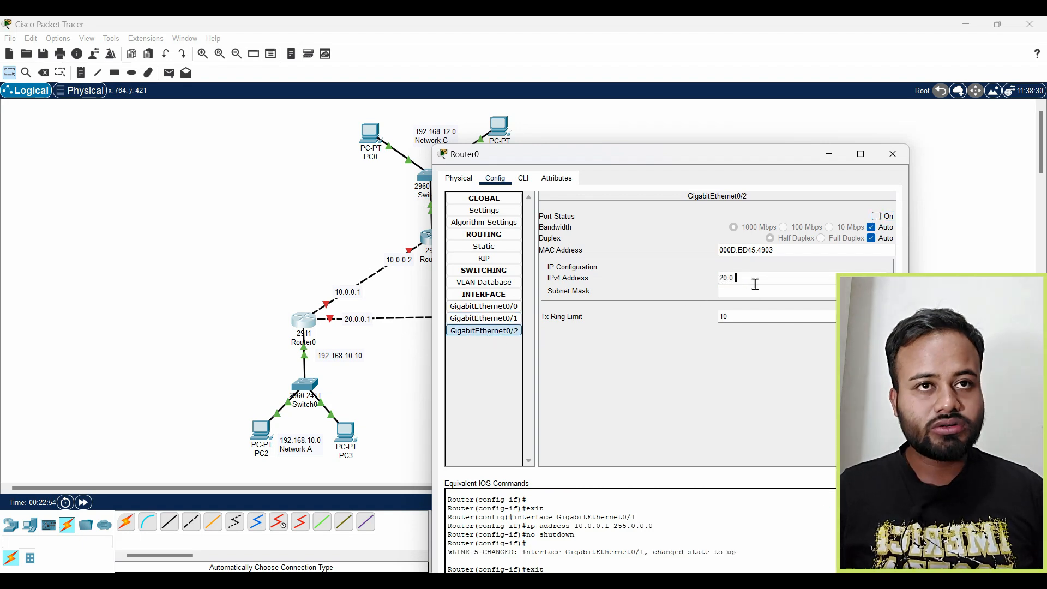
{"action": "type", "text": "20.0.0."}
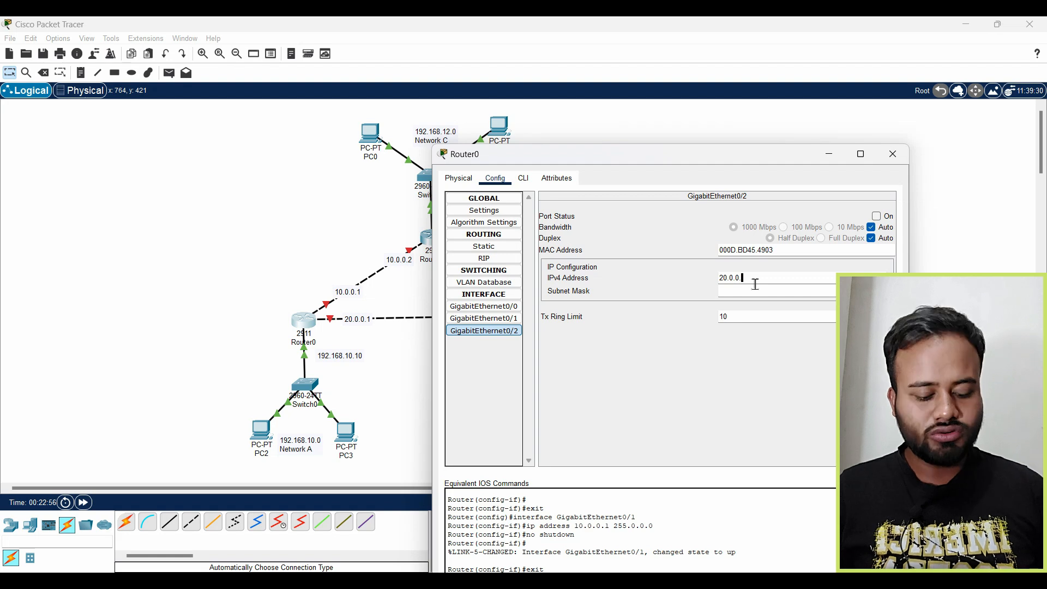
{"action": "type", "text": "1"}
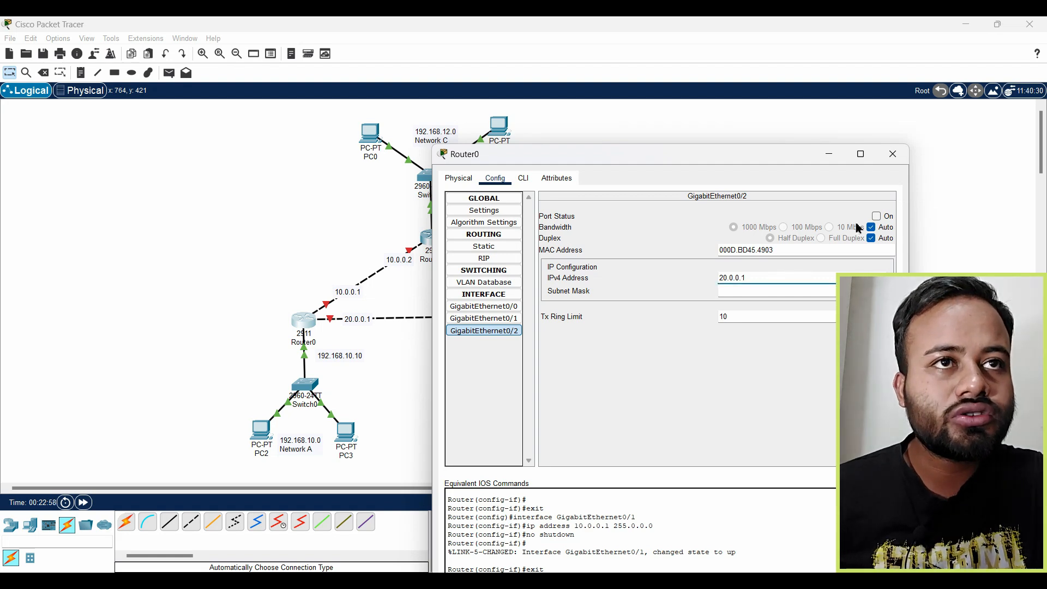
{"action": "left_click", "coordinate": [875, 217]}
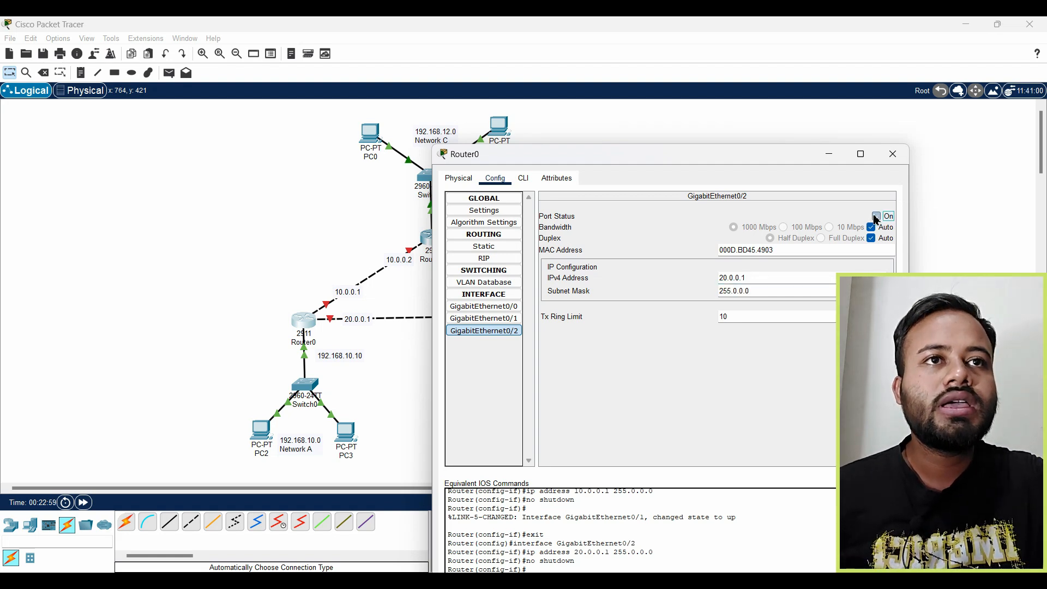
{"action": "left_click", "coordinate": [893, 153]}
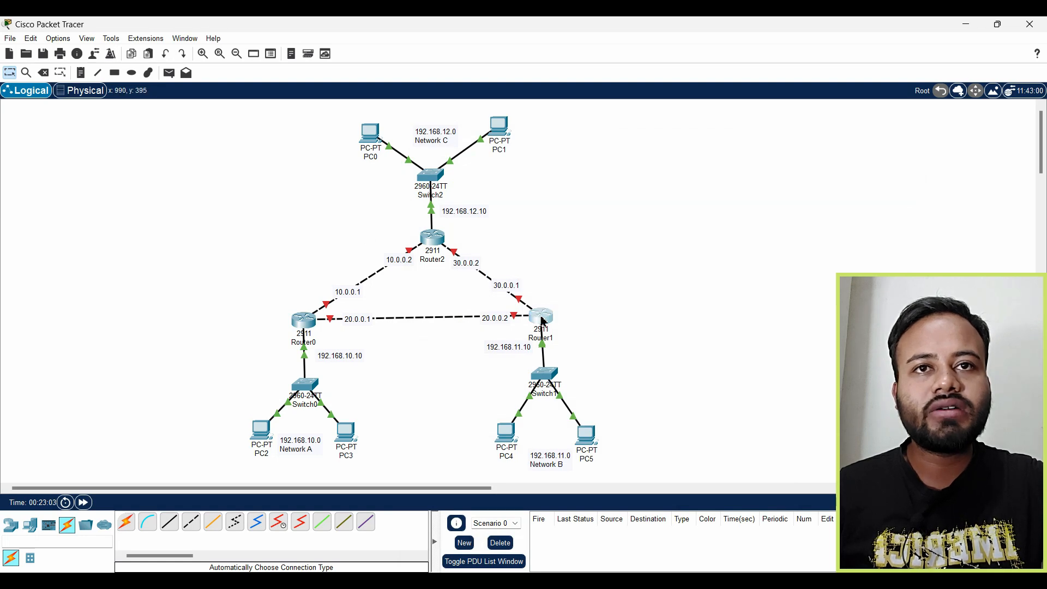
Assign 20.0.0.2 with mask 255.0.0.0 to Router1's GigabitEthernet0/2 interface and switch the port on.
{"action": "left_click", "coordinate": [542, 322]}
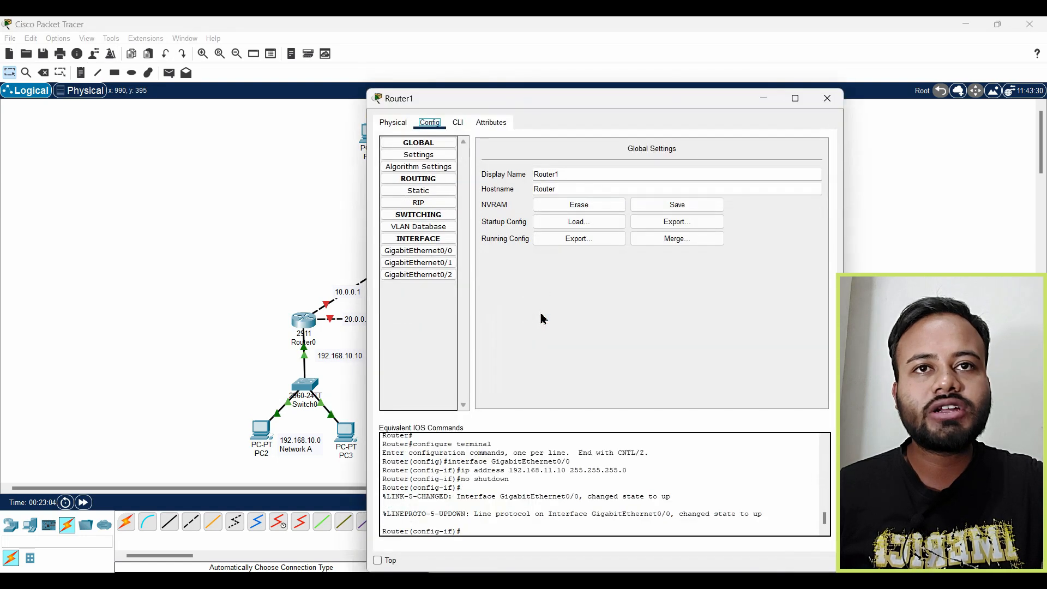
{"action": "left_click", "coordinate": [827, 98]}
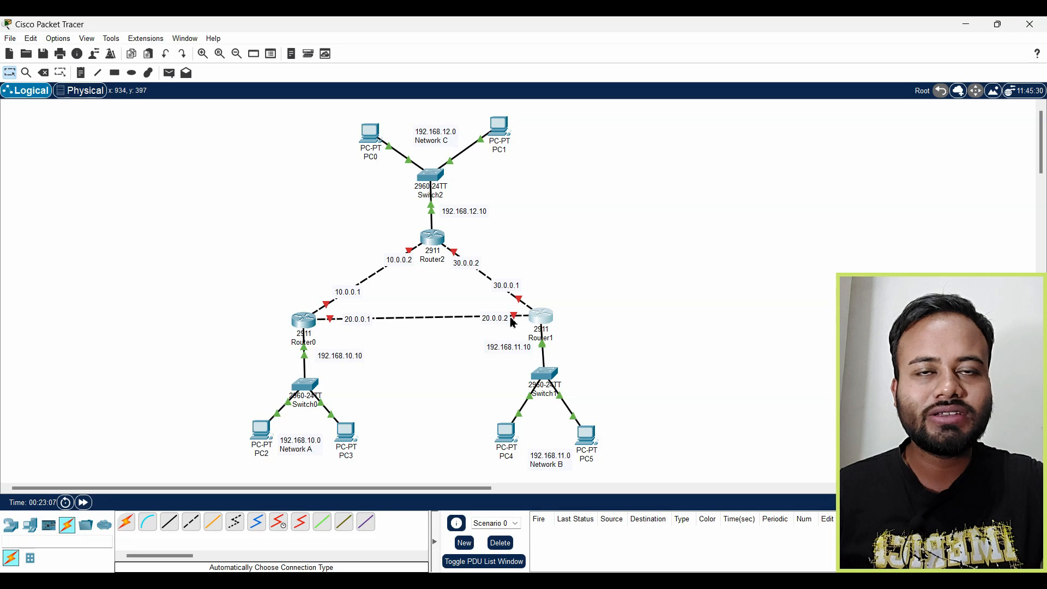
{"action": "left_click", "coordinate": [542, 323]}
{"action": "left_click", "coordinate": [419, 275]}
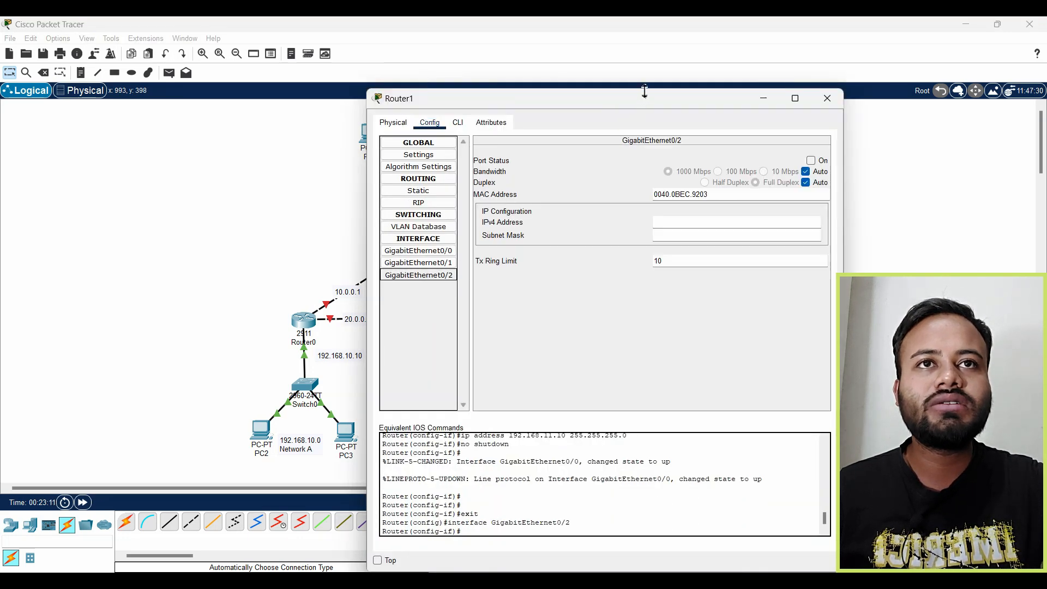
{"action": "left_click_drag", "start_coordinate": [652, 102], "coordinate": [266, 139]}
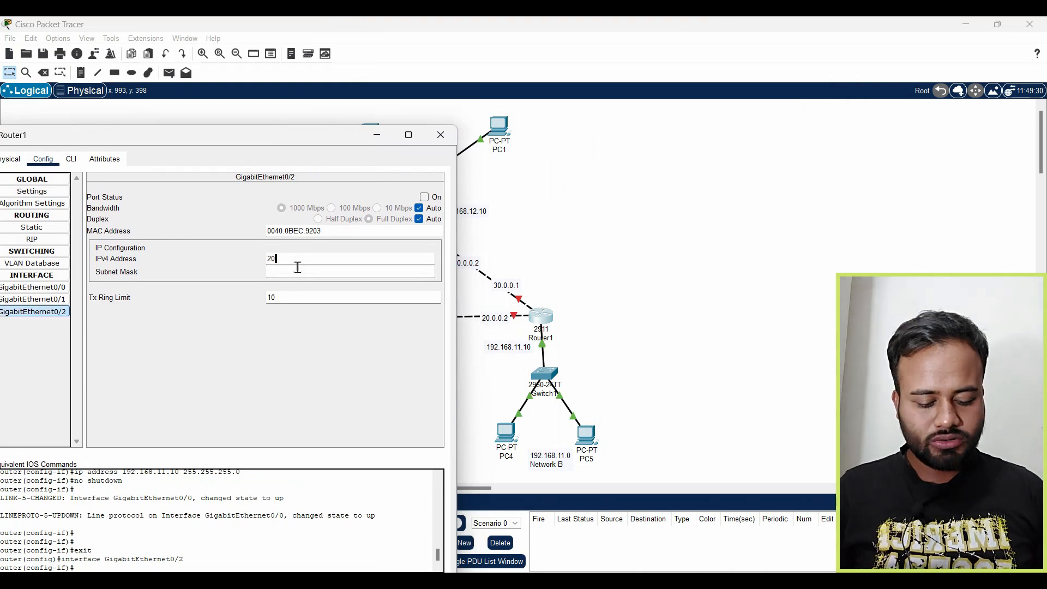
{"action": "type", "text": "20.0.0.2"}
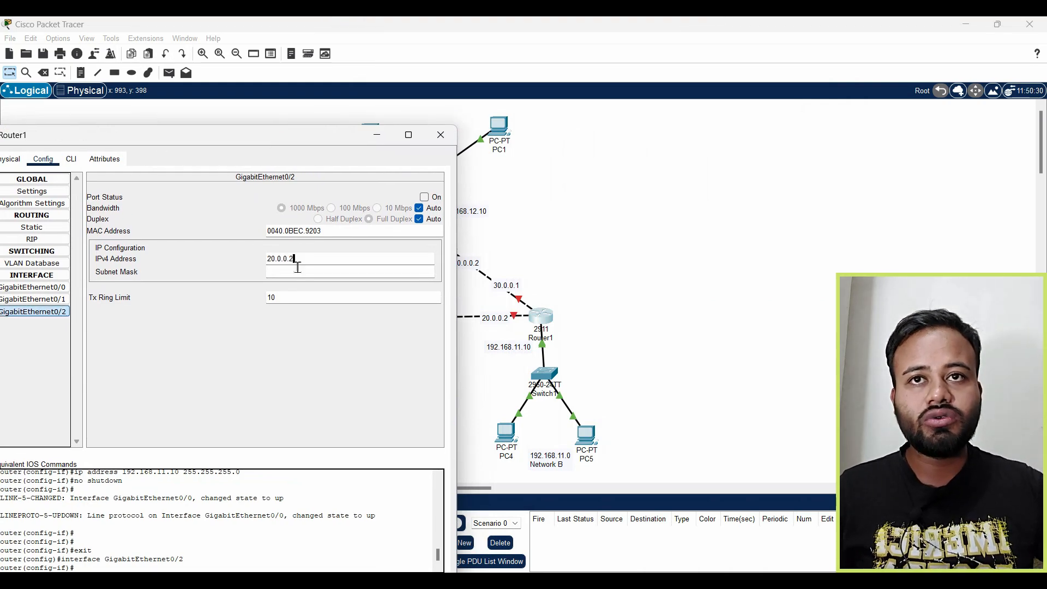
{"action": "left_click", "coordinate": [424, 197]}
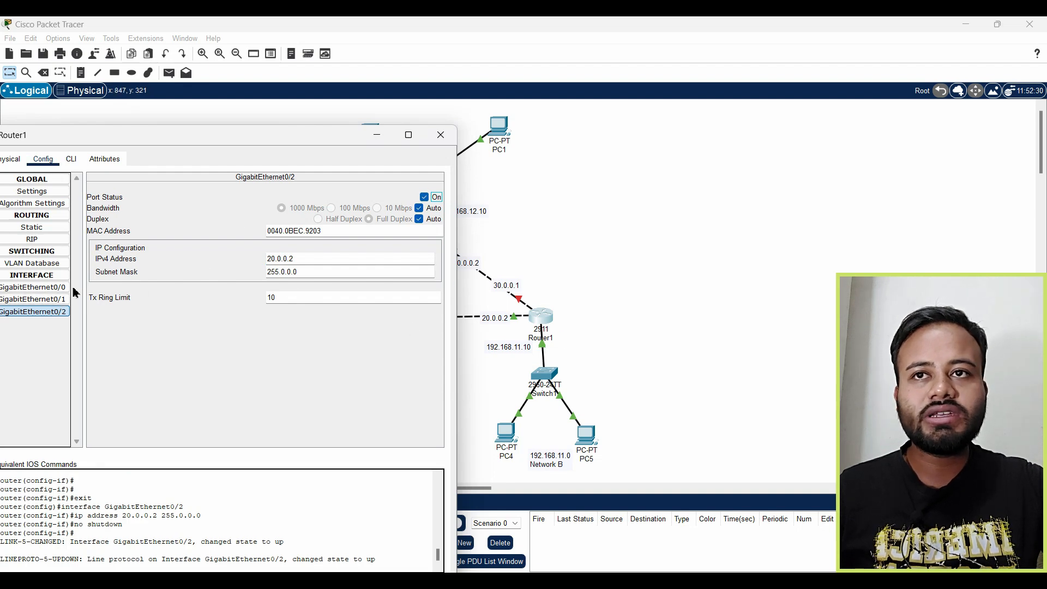
Assign 30.0.0.1 with mask 255.0.0.0 to Router1's GigabitEthernet0/1 interface, switch the port on and close the router's configuration.
{"action": "left_click", "coordinate": [58, 301]}
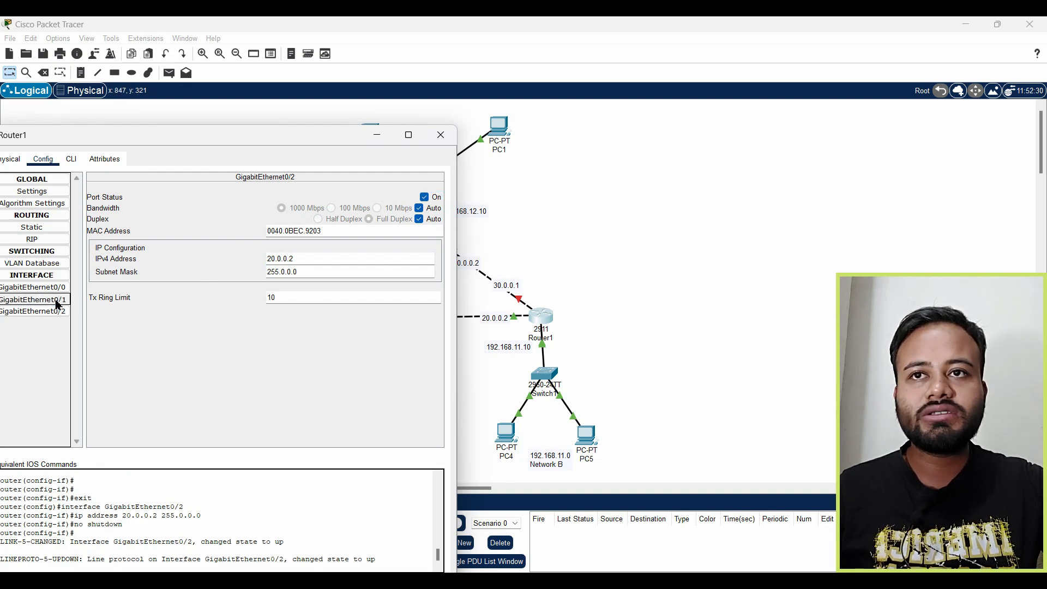
{"action": "left_click", "coordinate": [289, 265]}
{"action": "type", "text": "30.0.0.1"}
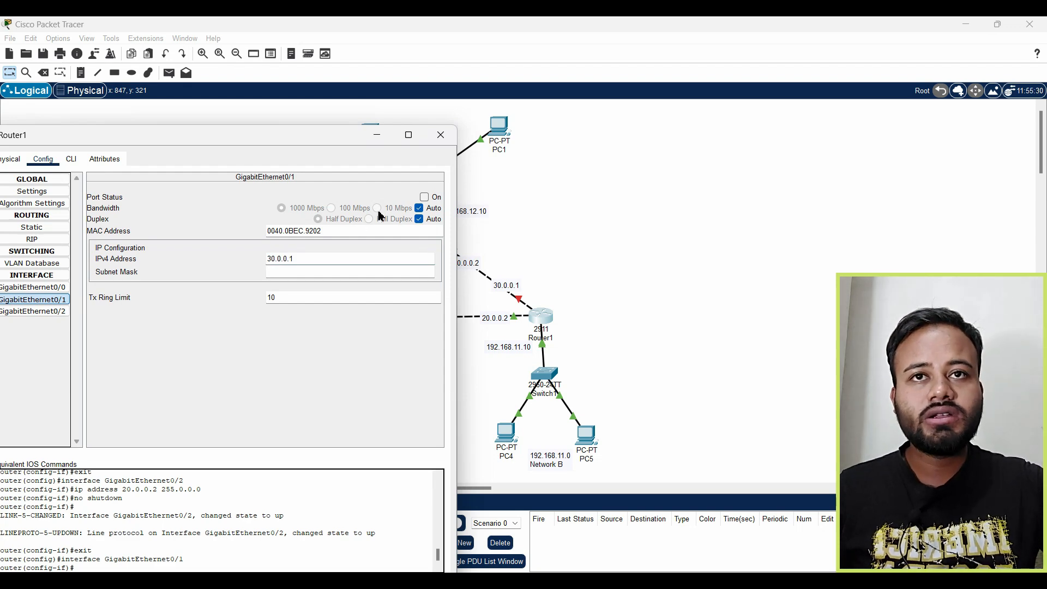
{"action": "left_click", "coordinate": [424, 197]}
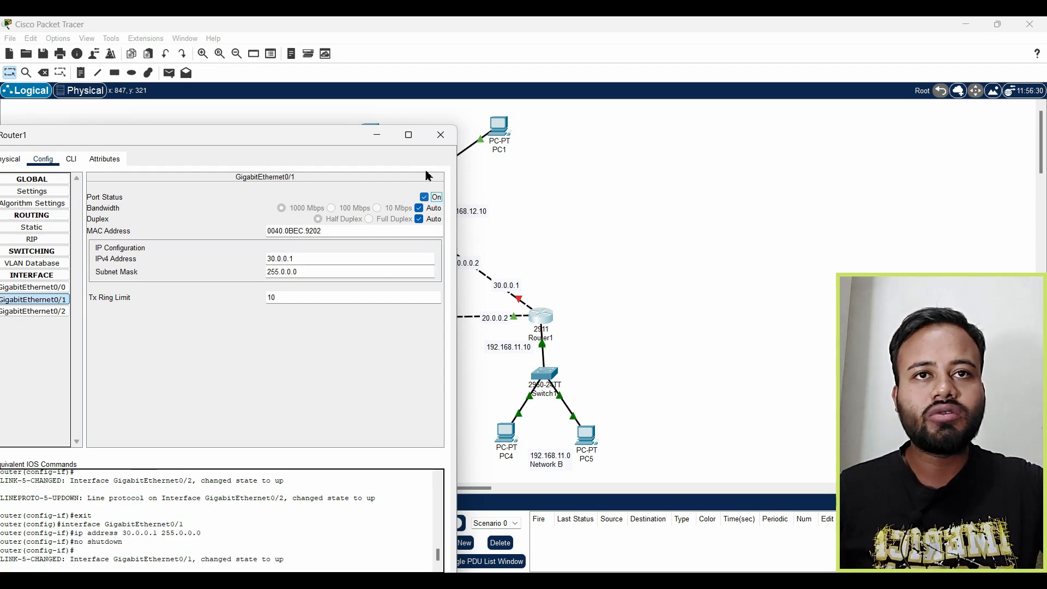
{"action": "left_click", "coordinate": [440, 135]}
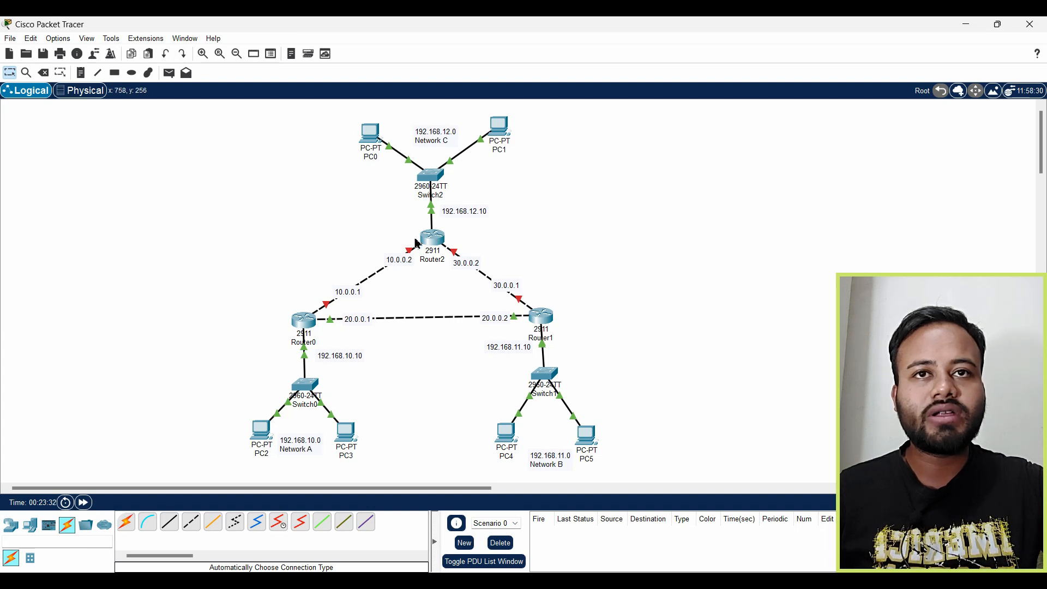
Check which Router2 port carries the 10.0.0.2 link, assign 10.0.0.2 with mask 255.0.0.0 to its GigabitEthernet0/1 interface and switch the port on.
{"action": "left_click", "coordinate": [430, 241]}
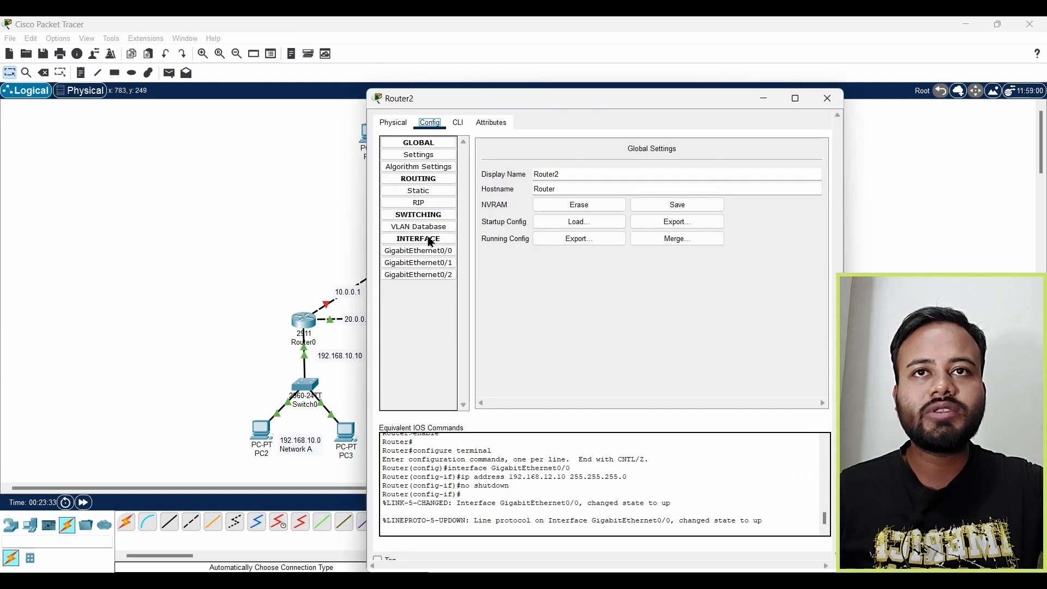
{"action": "left_click", "coordinate": [825, 100]}
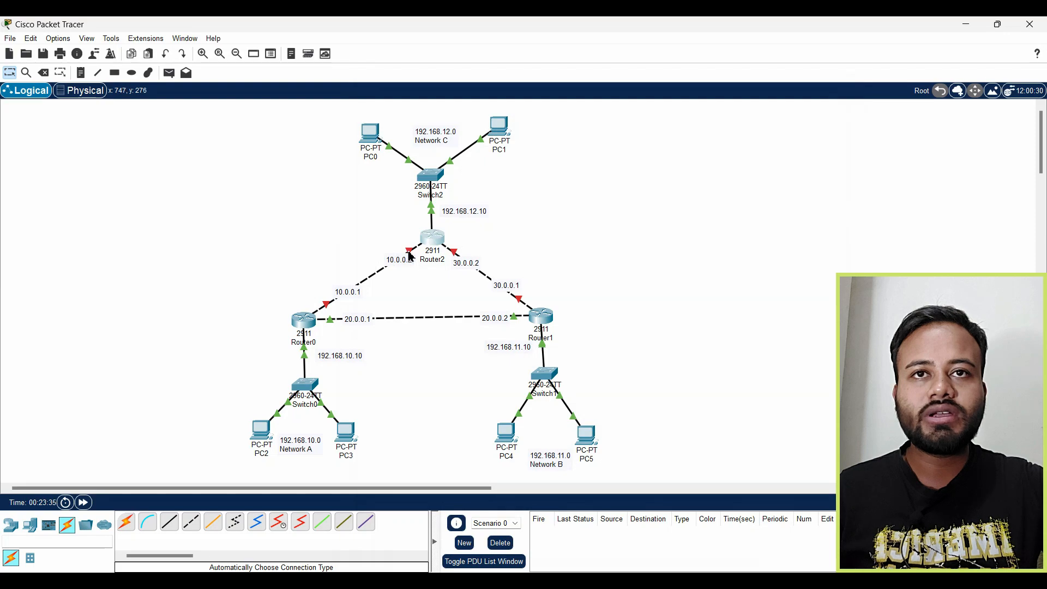
{"action": "mouse_move", "coordinate": [410, 255]}
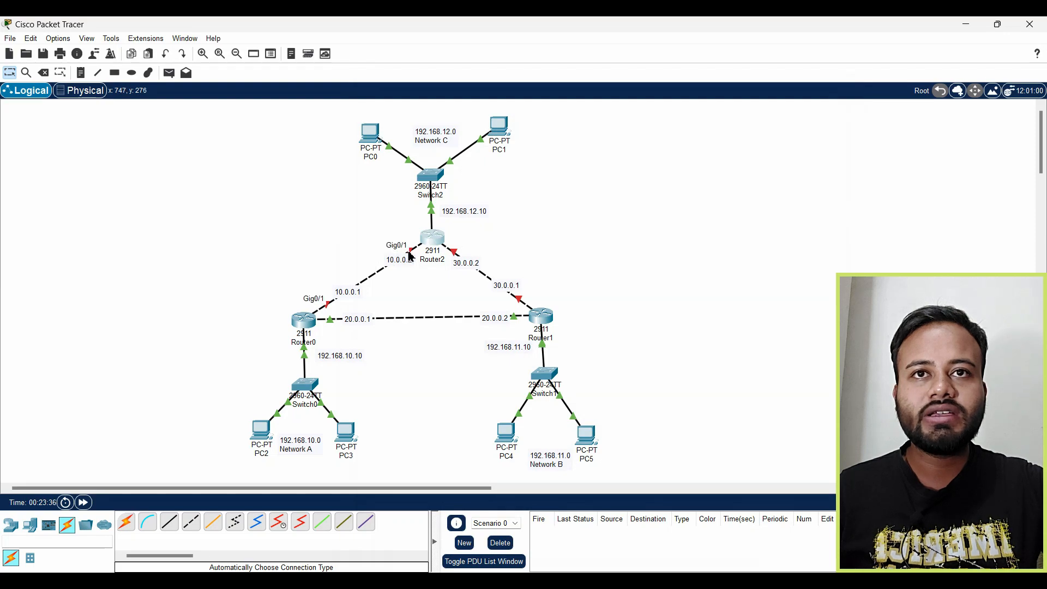
{"action": "left_click", "coordinate": [441, 241]}
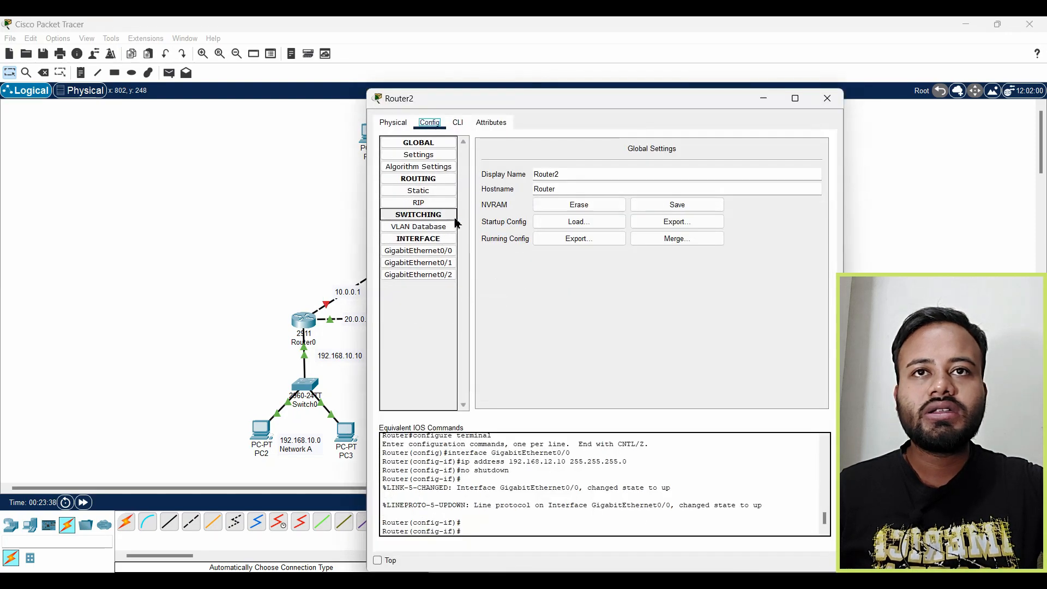
{"action": "left_click", "coordinate": [441, 262]}
{"action": "left_click_drag", "start_coordinate": [596, 104], "coordinate": [562, 331]}
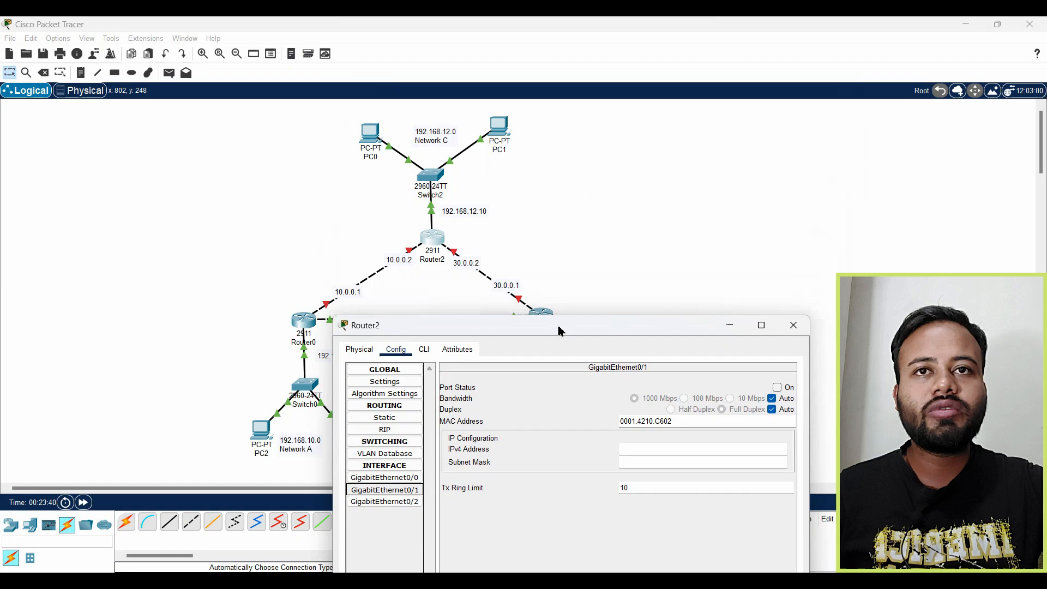
{"action": "left_click", "coordinate": [644, 456]}
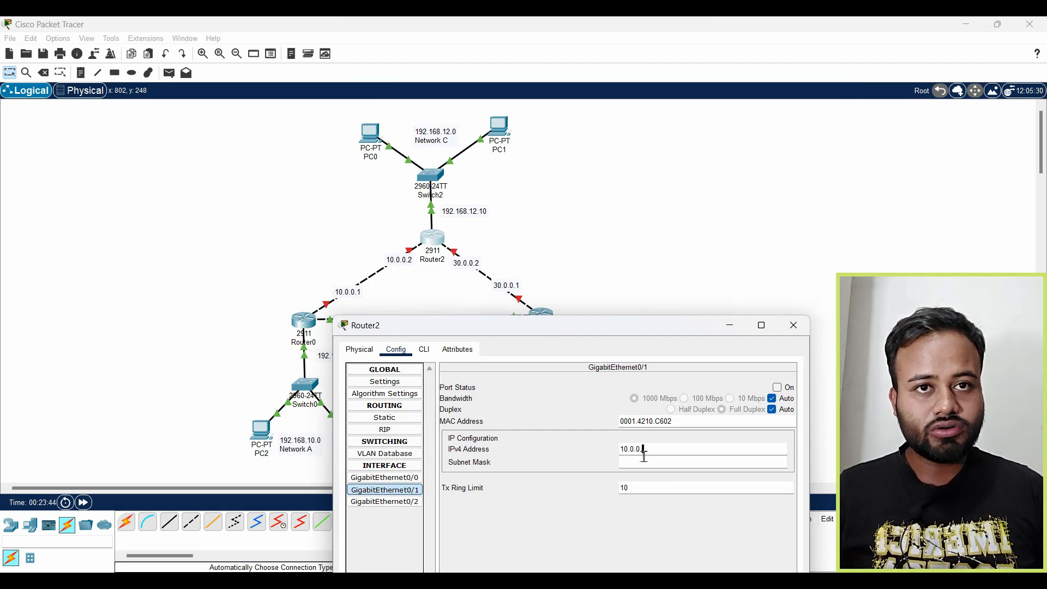
{"action": "type", "text": "10.0.0.2"}
{"action": "left_click", "coordinate": [777, 388]}
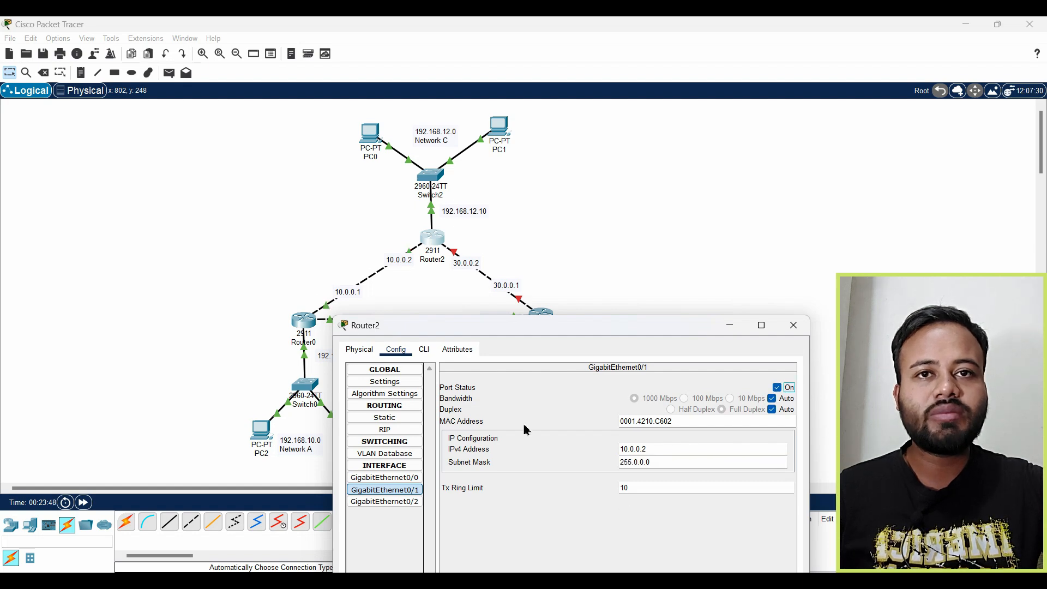
Assign 30.0.0.2 with mask 255.0.0.0 to Router2's GigabitEthernet0/2 interface, switch the port on and close the router's configuration.
{"action": "left_click", "coordinate": [397, 502]}
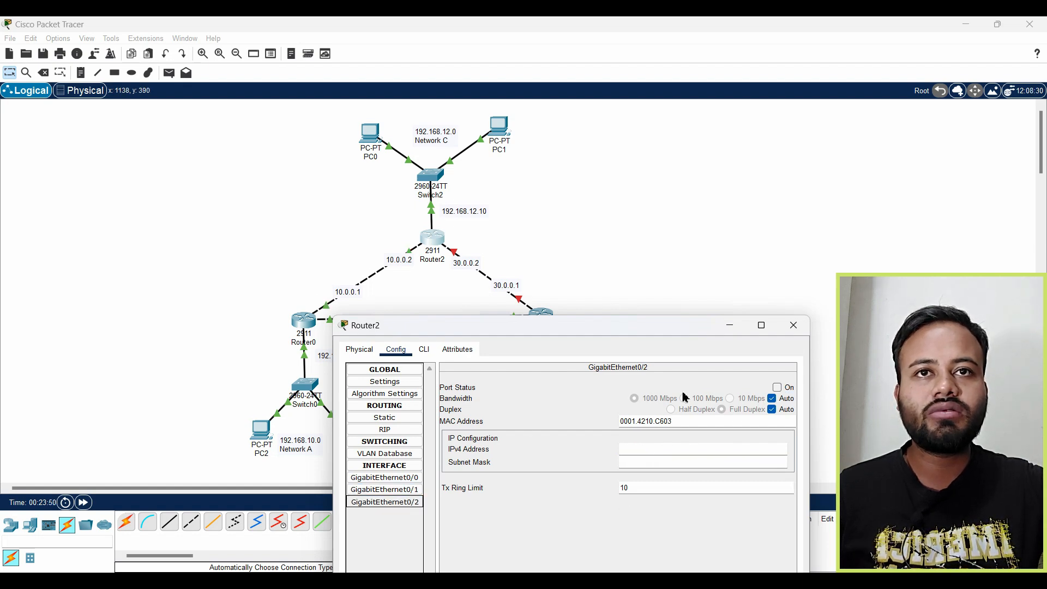
{"action": "left_click", "coordinate": [670, 452]}
{"action": "type", "text": "30.0.0.2"}
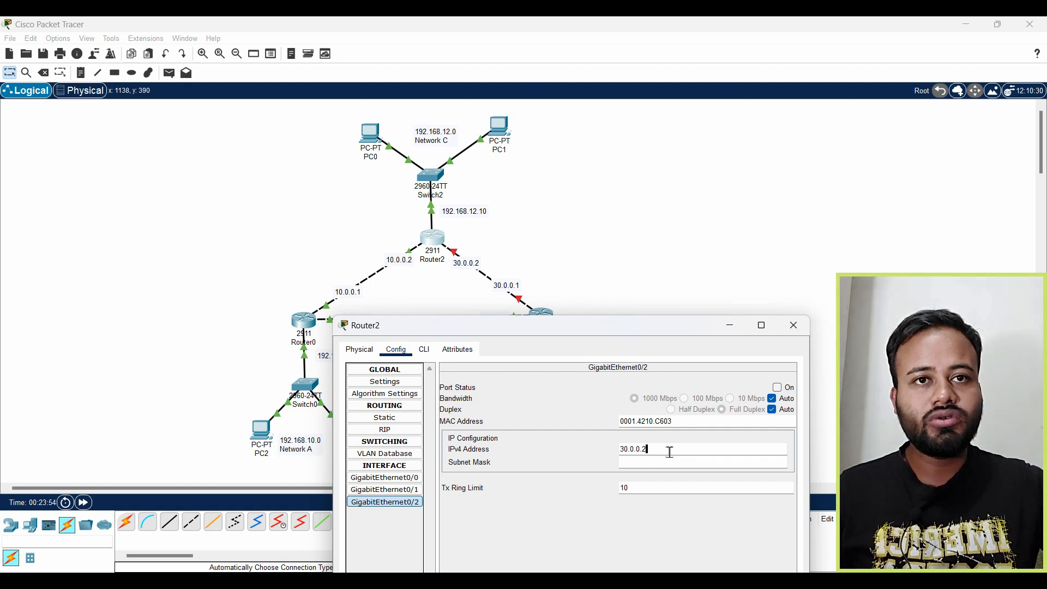
{"action": "left_click", "coordinate": [777, 387]}
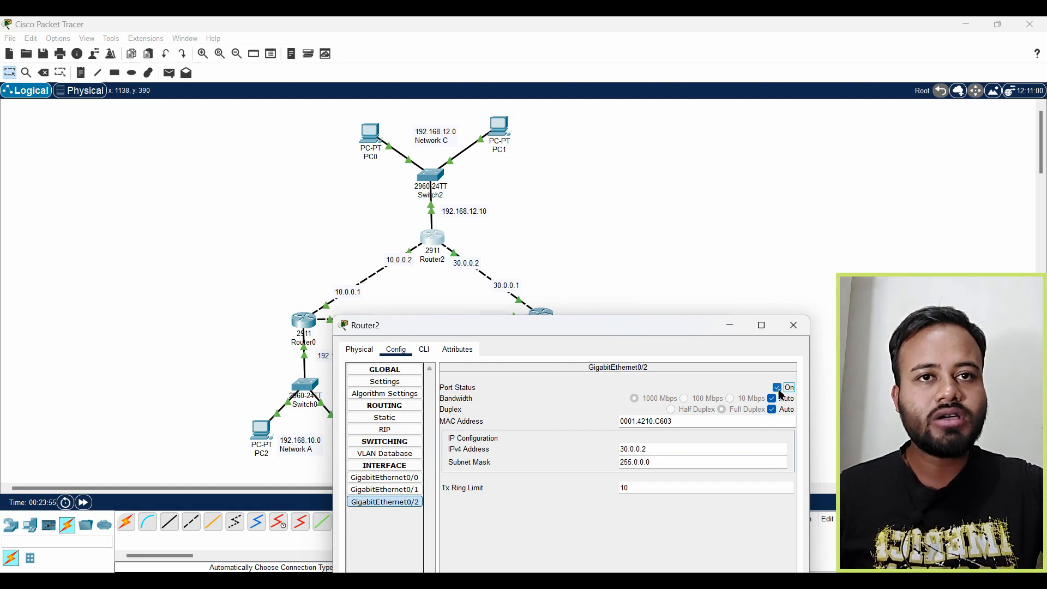
{"action": "left_click", "coordinate": [798, 324]}
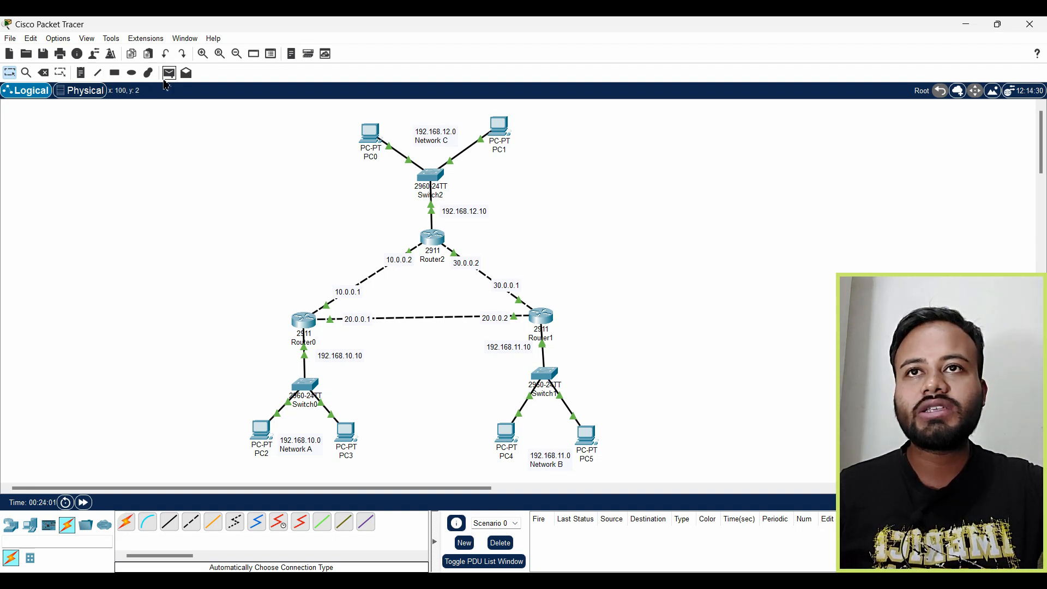
Test connectivity with two simple PDUs from Router0 to Router2 and one from Router2 to Router1, and delete the test scenario.
{"action": "left_click", "coordinate": [169, 73]}
{"action": "left_click", "coordinate": [301, 322]}
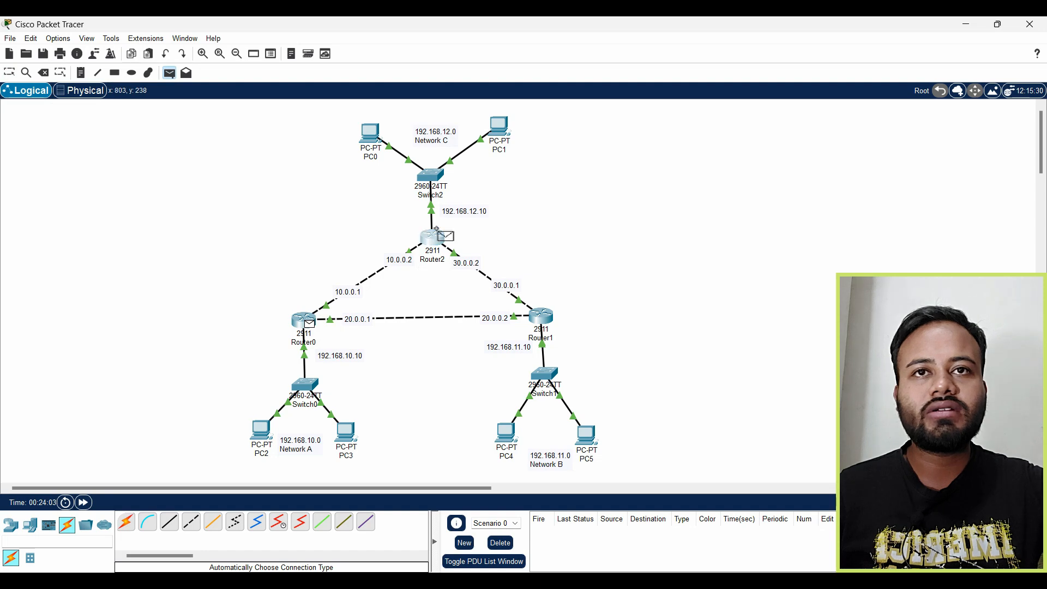
{"action": "left_click", "coordinate": [436, 229]}
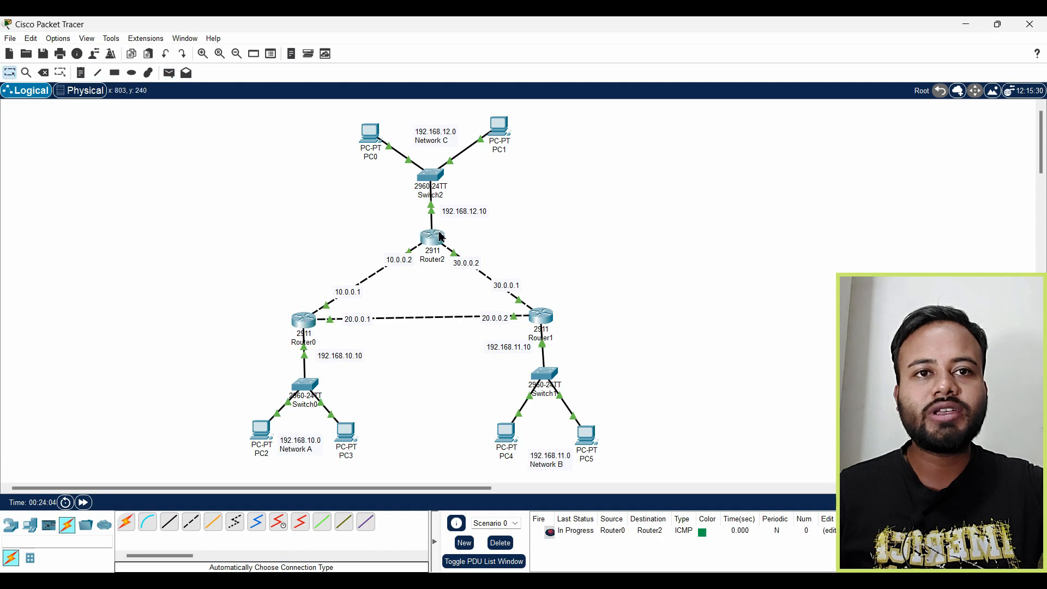
{"action": "left_click", "coordinate": [169, 73]}
{"action": "left_click", "coordinate": [303, 324]}
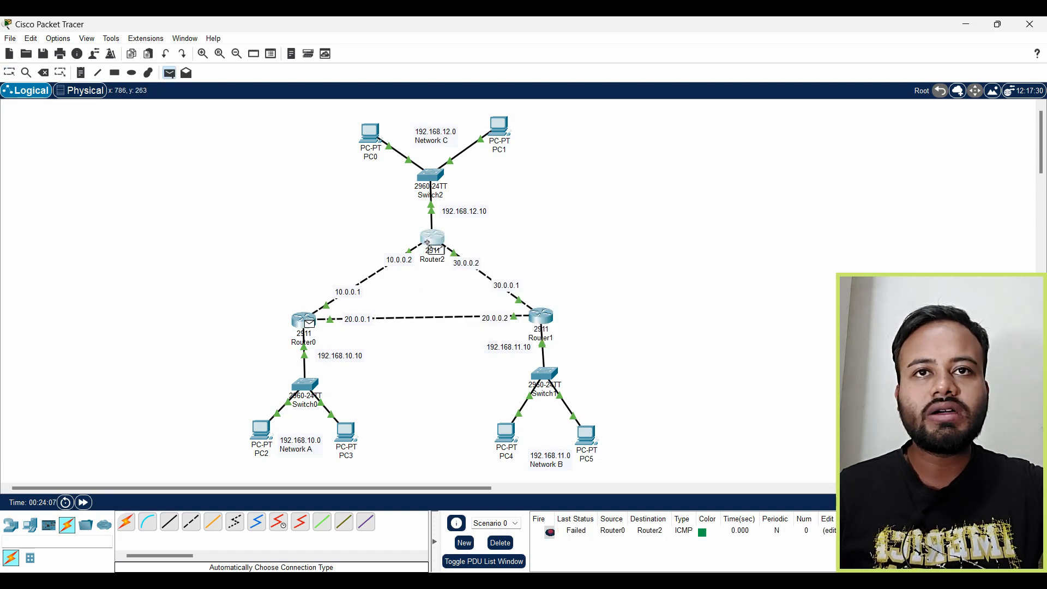
{"action": "left_click", "coordinate": [432, 243]}
{"action": "left_click", "coordinate": [169, 72]}
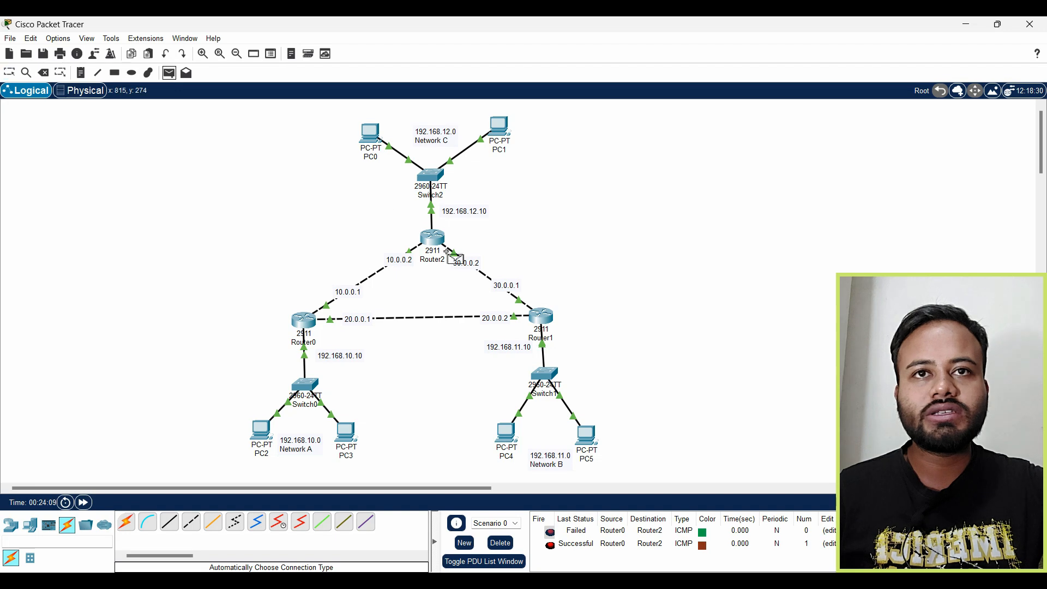
{"action": "left_click", "coordinate": [439, 242]}
{"action": "left_click", "coordinate": [538, 323]}
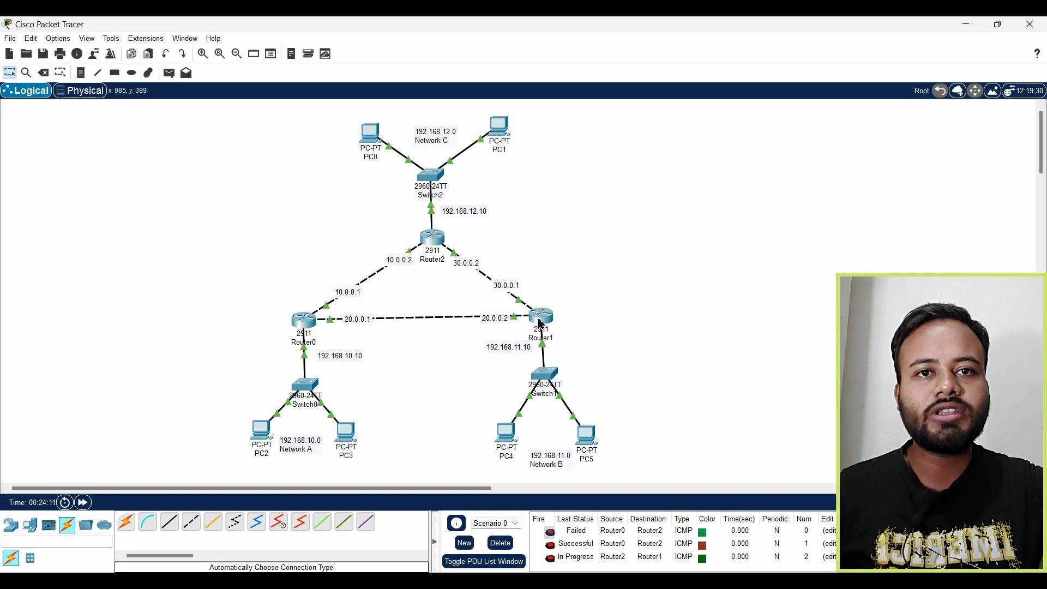
{"action": "left_click", "coordinate": [500, 543]}
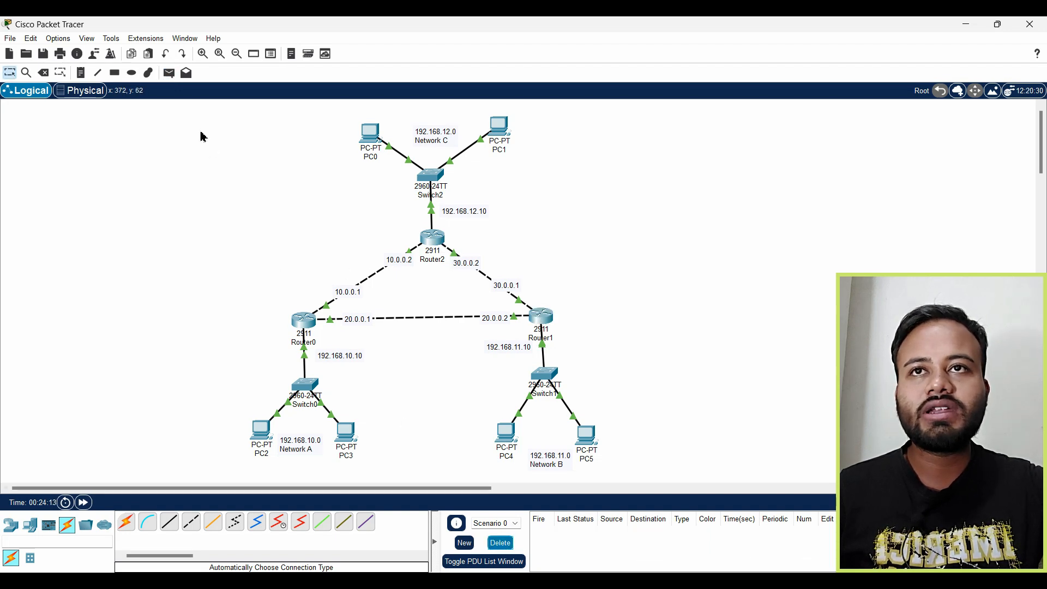
Retest the link from Router2 to Router1 with a simple PDU and delete the test scenario.
{"action": "left_click", "coordinate": [169, 72]}
{"action": "left_click", "coordinate": [433, 240]}
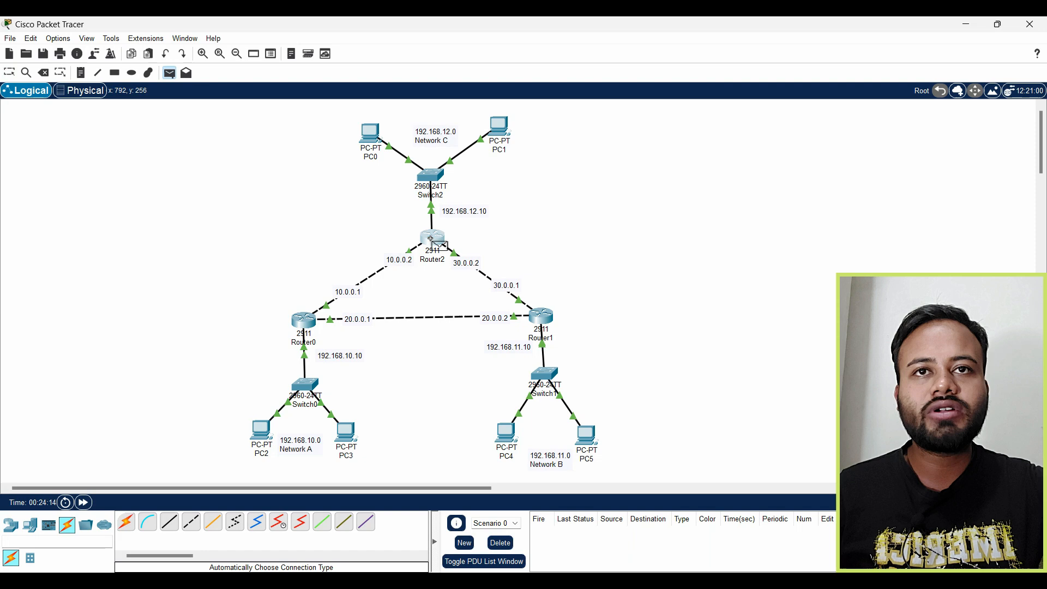
{"action": "left_click", "coordinate": [548, 319]}
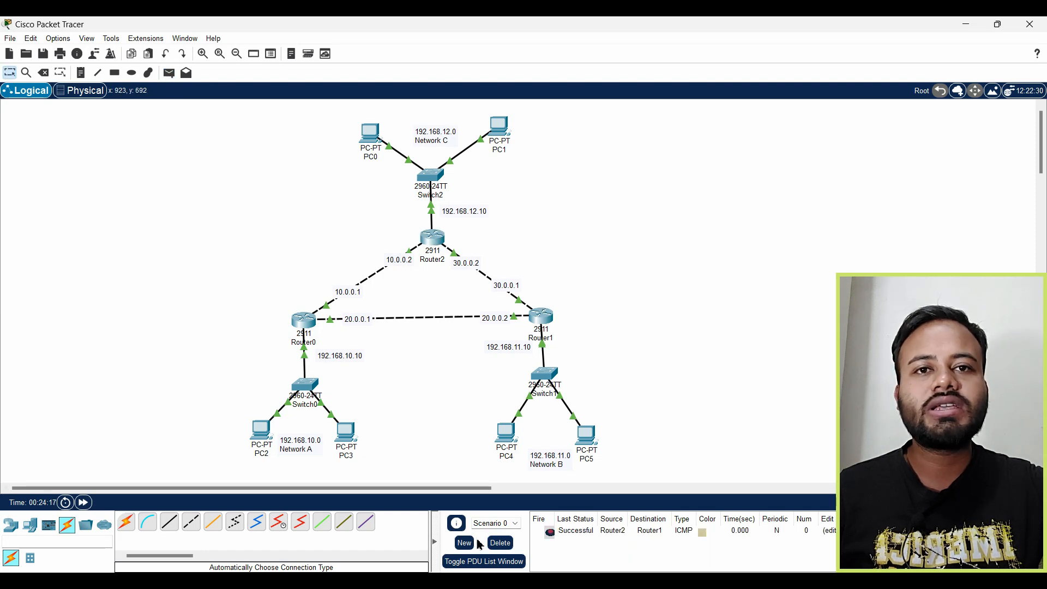
{"action": "left_click", "coordinate": [498, 544]}
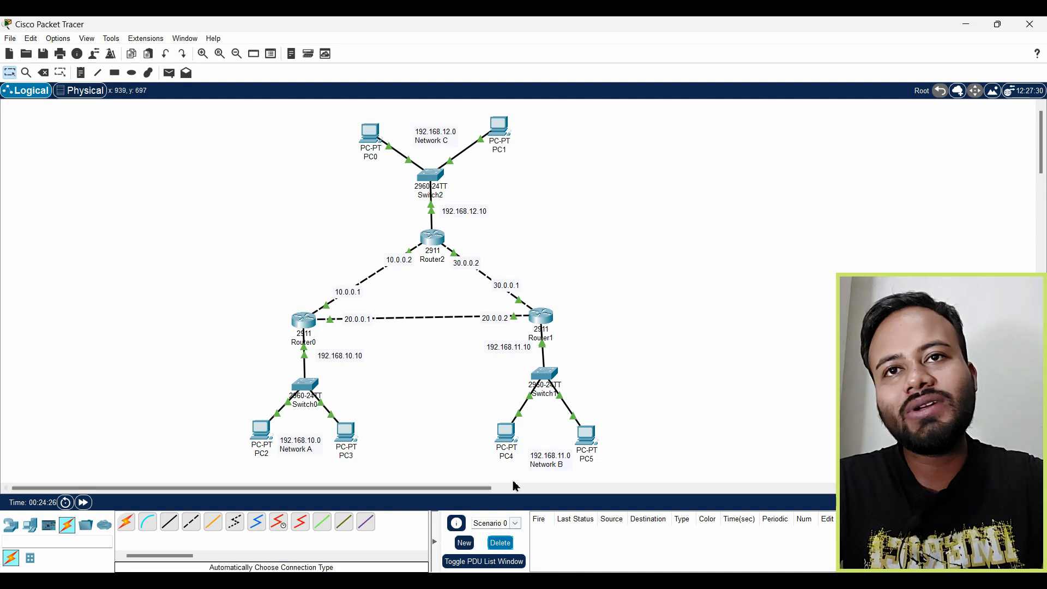
Look at the static and RIP routing settings of Router0 and close its configuration.
{"action": "left_click", "coordinate": [304, 321]}
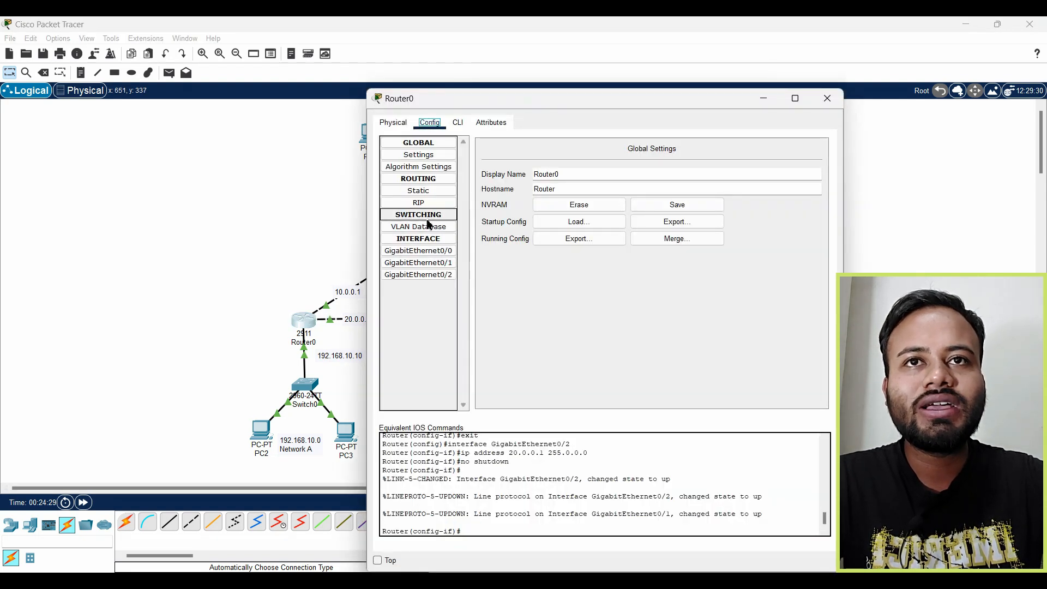
{"action": "left_click", "coordinate": [435, 192]}
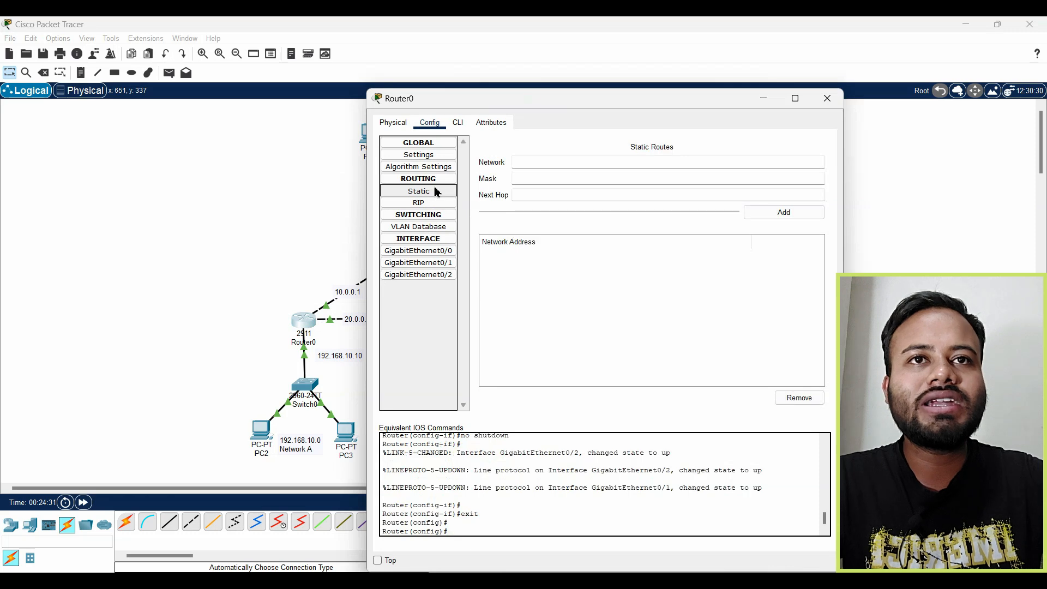
{"action": "left_click", "coordinate": [827, 98]}
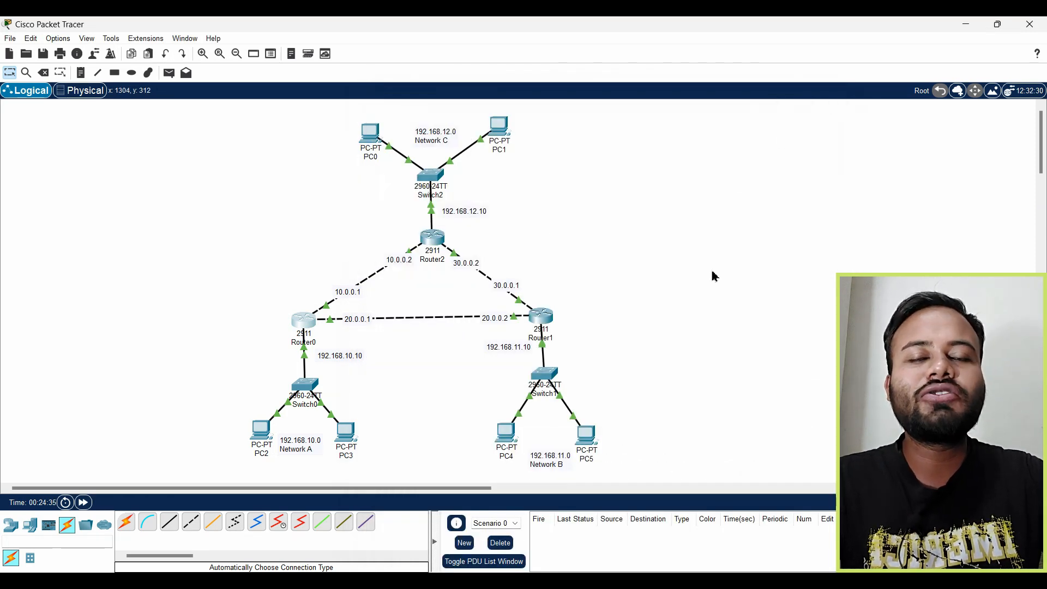
{"action": "double_click", "coordinate": [443, 239]}
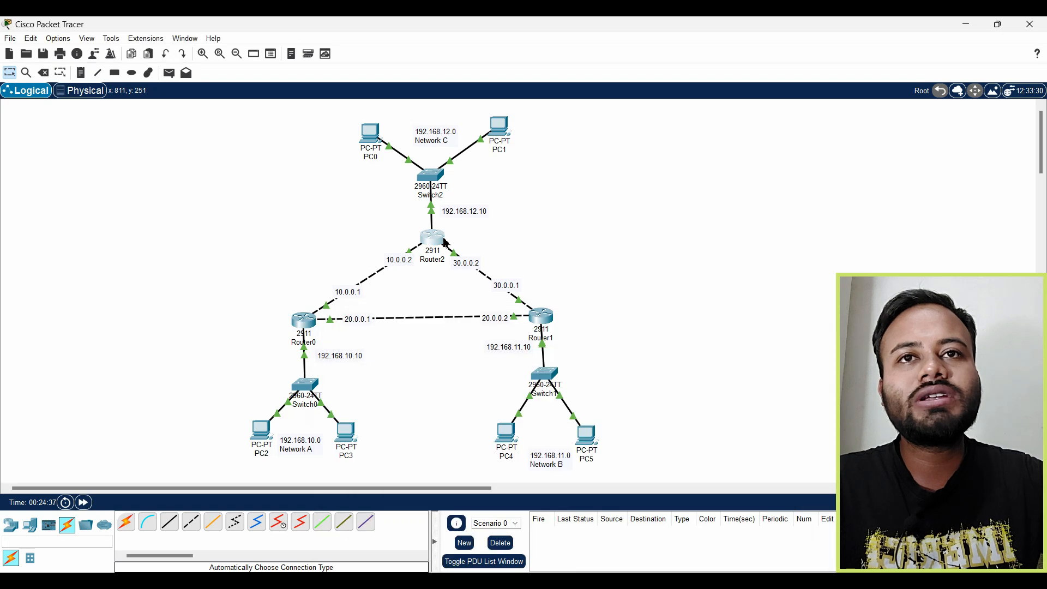
{"action": "left_click", "coordinate": [795, 324]}
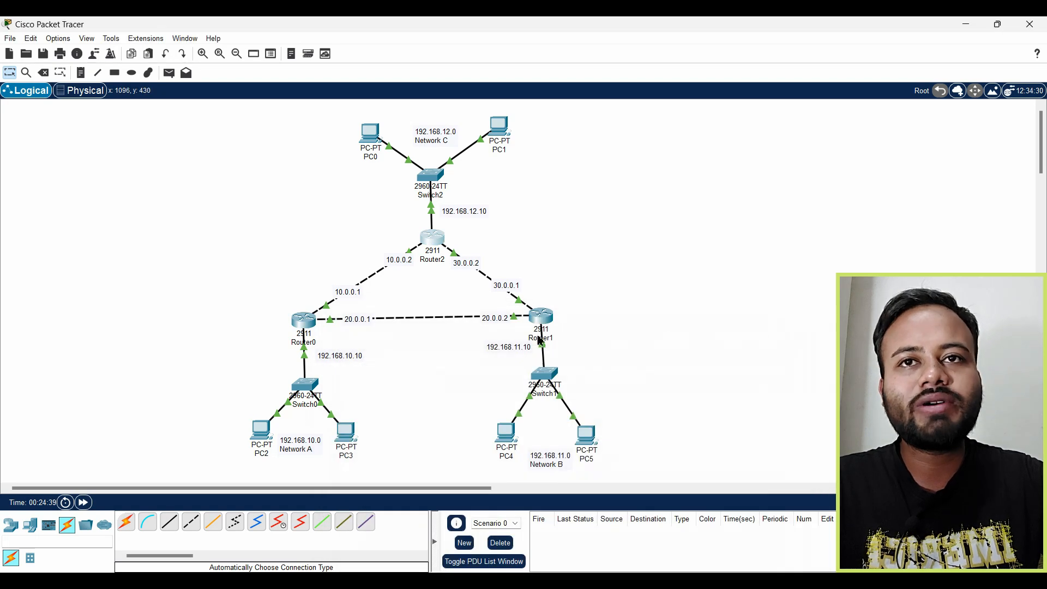
{"action": "double_click", "coordinate": [303, 325]}
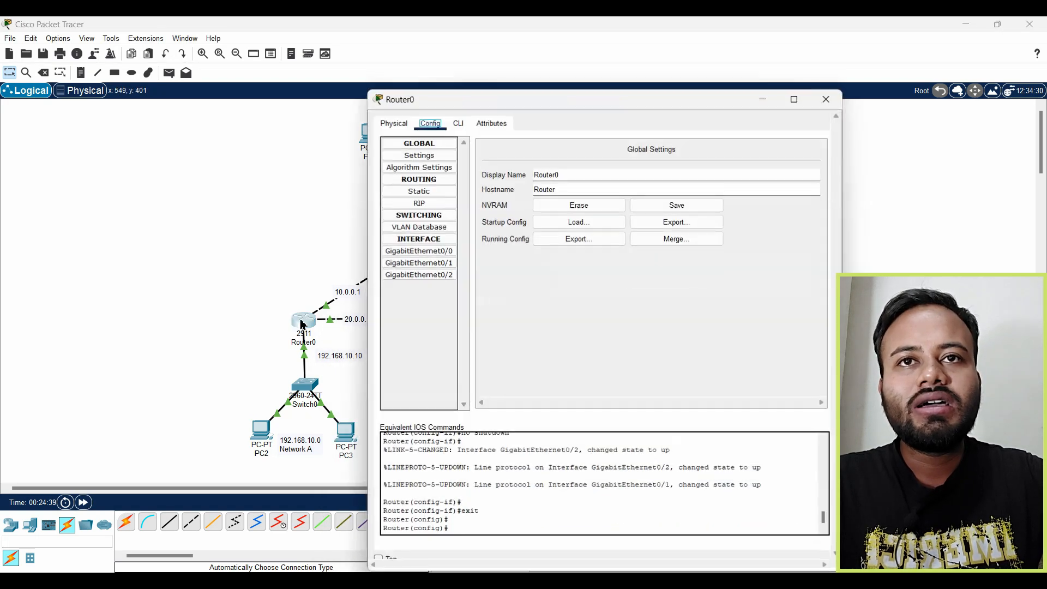
{"action": "left_click", "coordinate": [430, 208]}
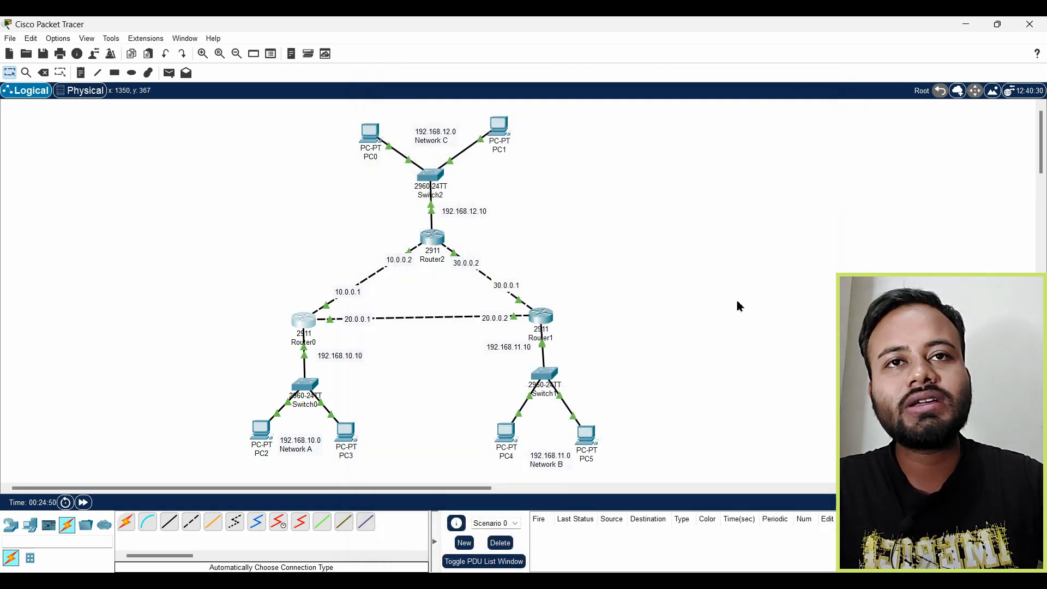
{"action": "key", "text": "ctrl+shift+3"}
{"action": "left_click_drag", "start_coordinate": [593, 252], "coordinate": [610, 274]}
{"action": "mouse_move", "coordinate": [588, 258]}
{"action": "left_mouse_down"}
{"action": "mouse_move", "coordinate": [626, 254]}
{"action": "mouse_move", "coordinate": [602, 242]}
{"action": "mouse_move", "coordinate": [674, 255]}
{"action": "left_mouse_up"}
{"action": "mouse_move", "coordinate": [642, 220]}
{"action": "left_mouse_down"}
{"action": "mouse_move", "coordinate": [723, 191]}
{"action": "mouse_move", "coordinate": [752, 226]}
{"action": "mouse_move", "coordinate": [763, 173]}
{"action": "mouse_move", "coordinate": [818, 169]}
{"action": "mouse_move", "coordinate": [829, 141]}
{"action": "mouse_move", "coordinate": [890, 103]}
{"action": "left_mouse_up"}
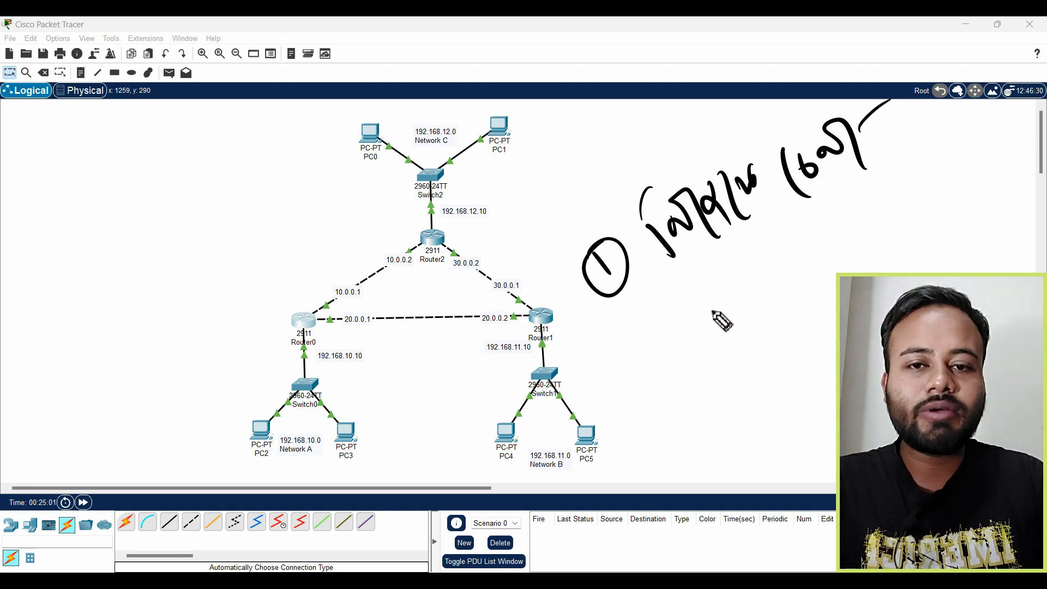
{"action": "left_click_drag", "start_coordinate": [278, 319], "coordinate": [300, 291]}
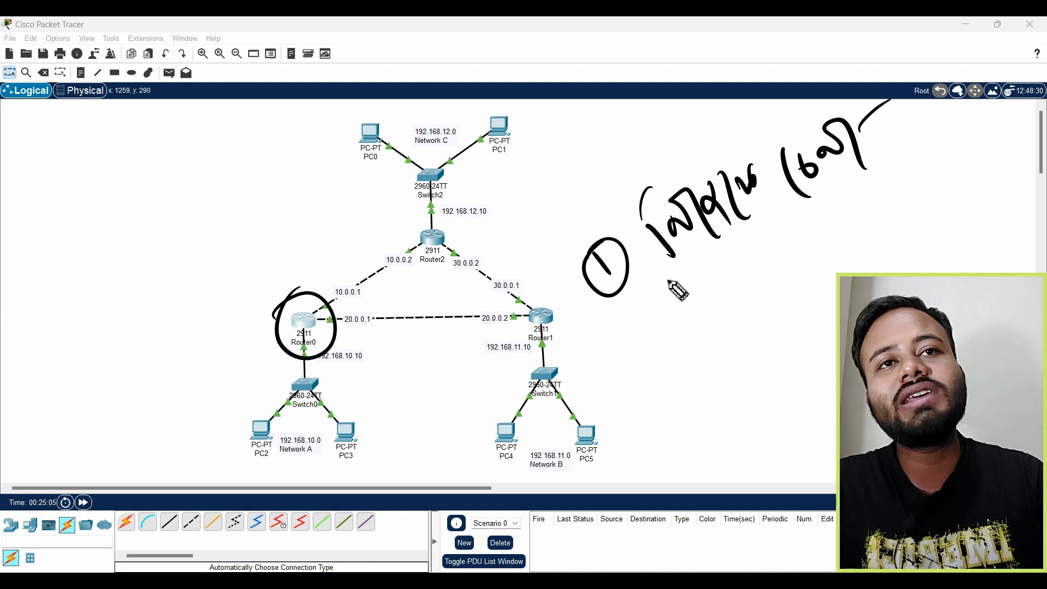
{"action": "left_click_drag", "start_coordinate": [649, 226], "coordinate": [631, 244]}
{"action": "mouse_move", "coordinate": [238, 414]}
{"action": "left_mouse_down"}
{"action": "mouse_move", "coordinate": [297, 367]}
{"action": "mouse_move", "coordinate": [331, 383]}
{"action": "left_mouse_up"}
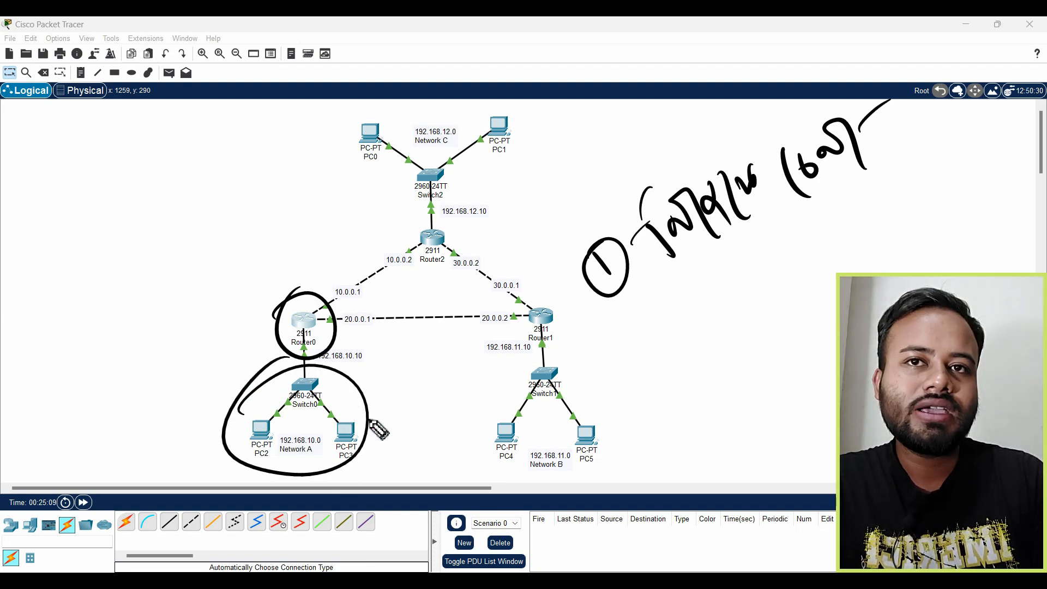
{"action": "mouse_move", "coordinate": [369, 420]}
{"action": "left_mouse_down"}
{"action": "mouse_move", "coordinate": [374, 396]}
{"action": "mouse_move", "coordinate": [426, 421]}
{"action": "mouse_move", "coordinate": [418, 370]}
{"action": "left_mouse_up"}
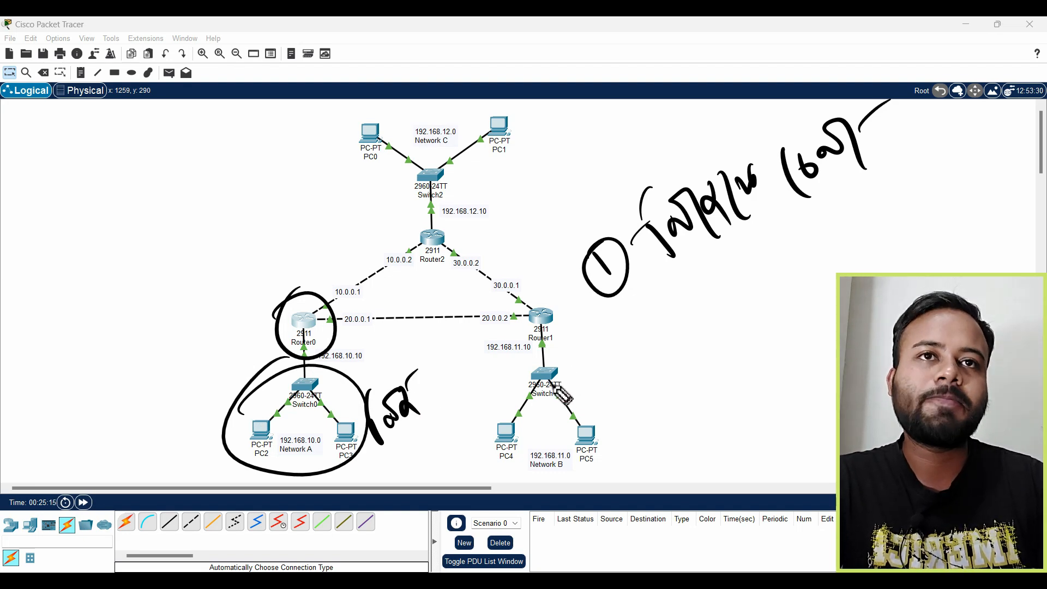
{"action": "mouse_move", "coordinate": [626, 351]}
{"action": "left_mouse_down"}
{"action": "mouse_move", "coordinate": [636, 334]}
{"action": "mouse_move", "coordinate": [657, 338]}
{"action": "left_mouse_up"}
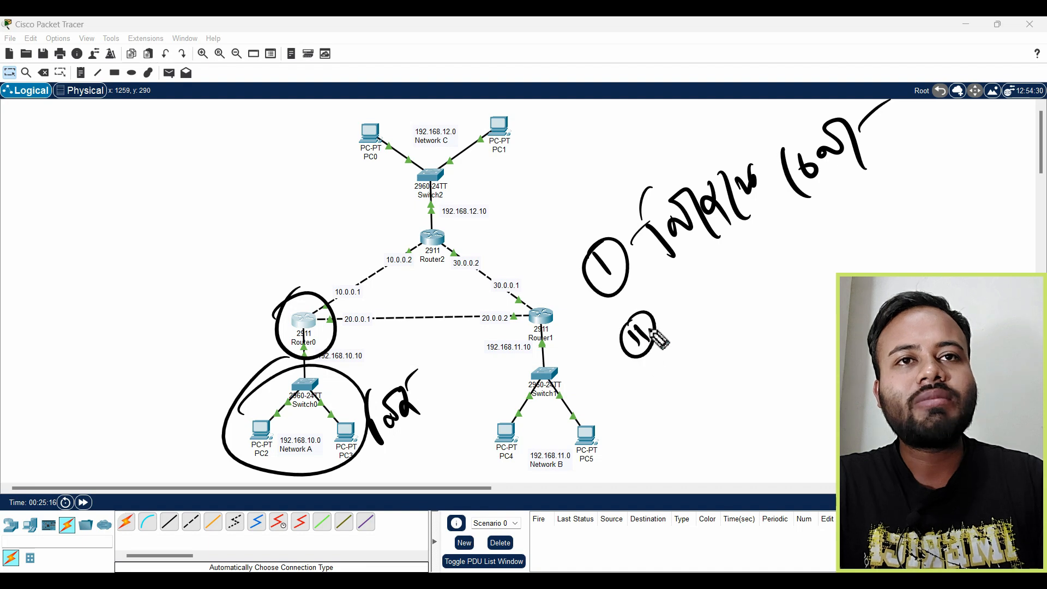
{"action": "left_click_drag", "start_coordinate": [699, 279], "coordinate": [696, 316]}
{"action": "mouse_move", "coordinate": [725, 292]}
{"action": "left_mouse_down"}
{"action": "mouse_move", "coordinate": [718, 303]}
{"action": "mouse_move", "coordinate": [760, 296]}
{"action": "mouse_move", "coordinate": [764, 268]}
{"action": "mouse_move", "coordinate": [841, 241]}
{"action": "mouse_move", "coordinate": [830, 217]}
{"action": "mouse_move", "coordinate": [854, 232]}
{"action": "mouse_move", "coordinate": [755, 368]}
{"action": "left_mouse_up"}
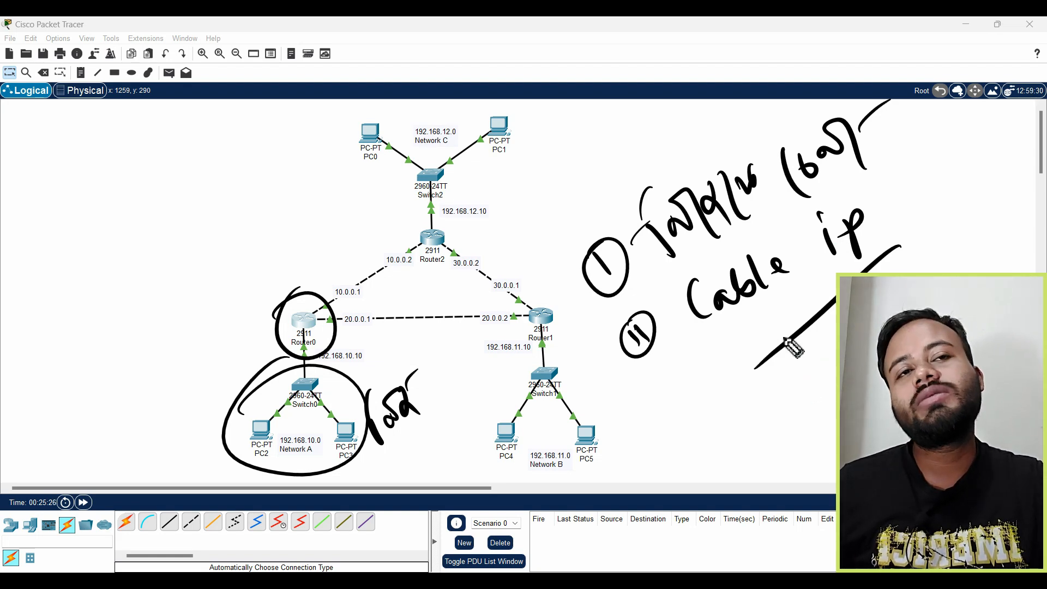
{"action": "key", "text": "Escape"}
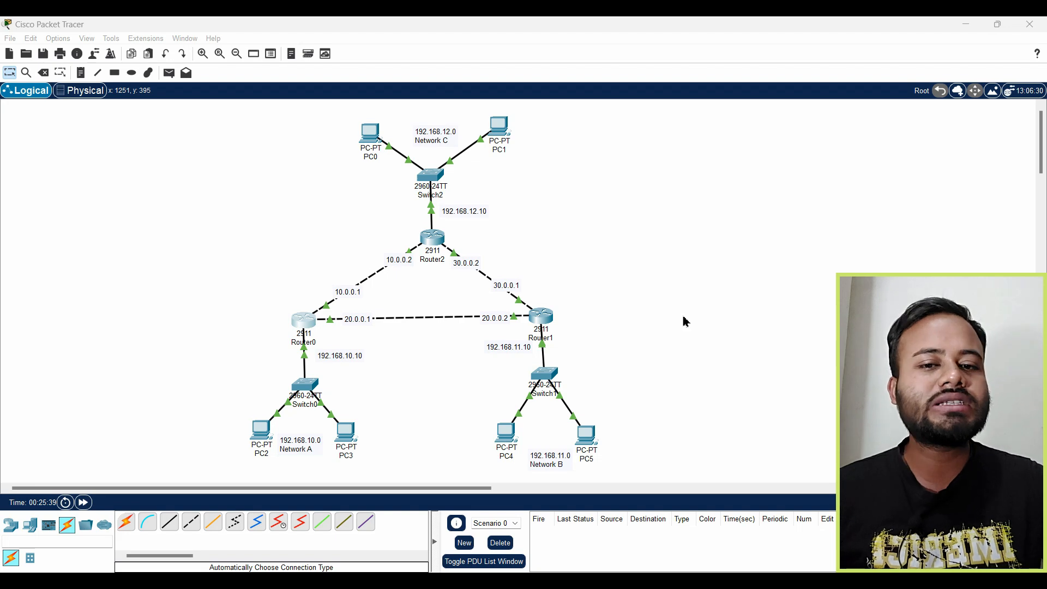
Open Router0's RIP routing settings and add Network A's address 192.168.10.0.
{"action": "left_click", "coordinate": [303, 330]}
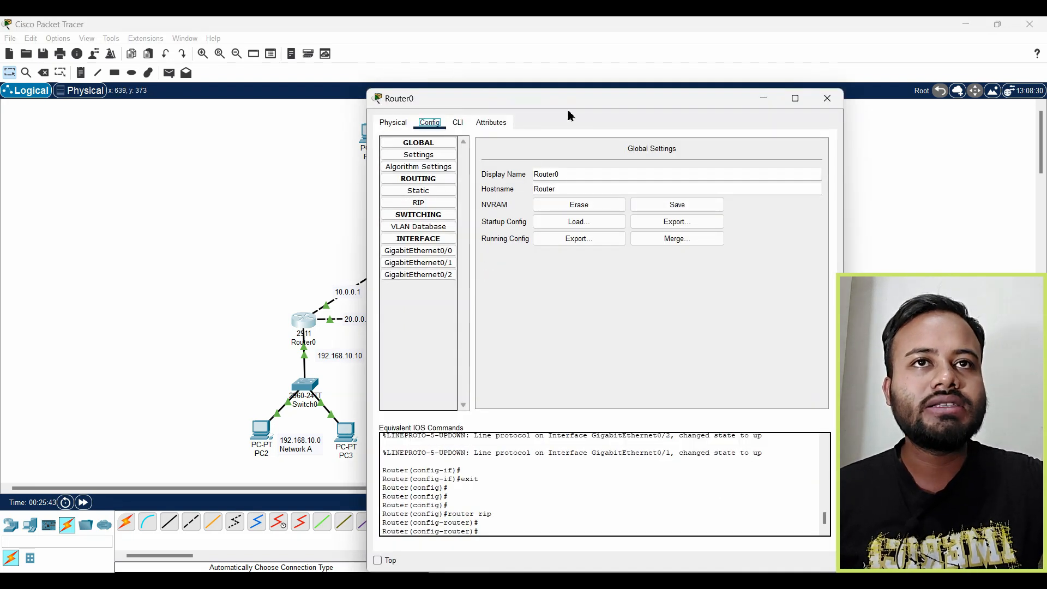
{"action": "left_click_drag", "start_coordinate": [581, 102], "coordinate": [718, 116]}
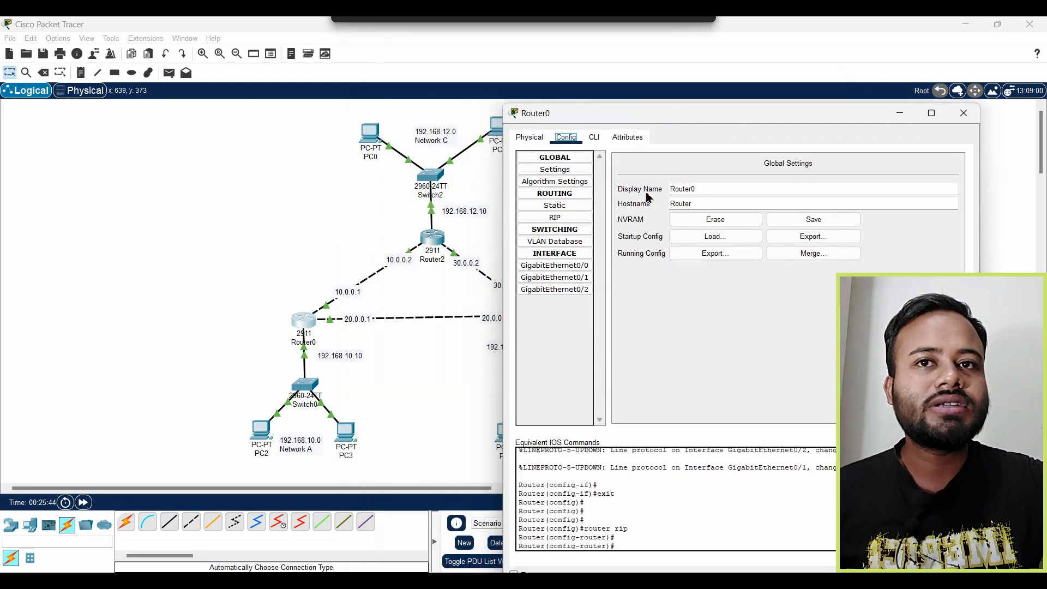
{"action": "left_click", "coordinate": [561, 219]}
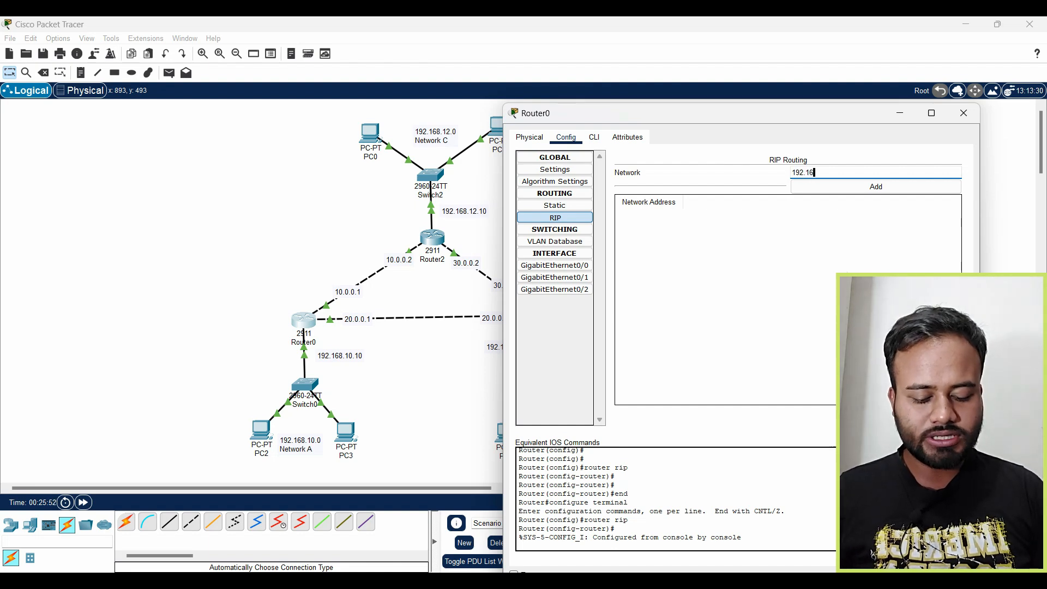
{"action": "type", "text": "192.168.10.0"}
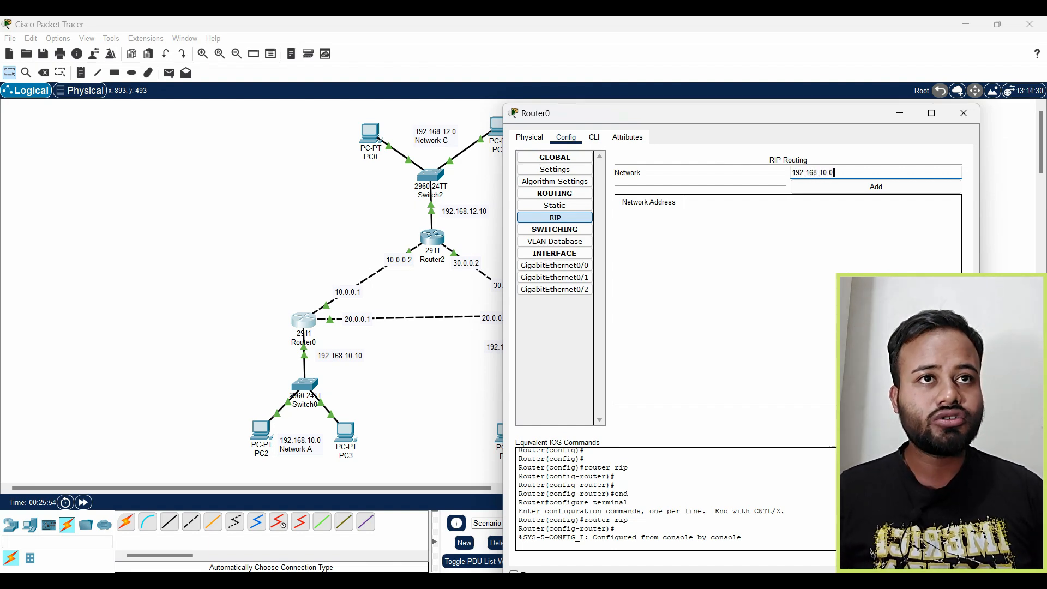
{"action": "key", "text": "ctrl+a"}
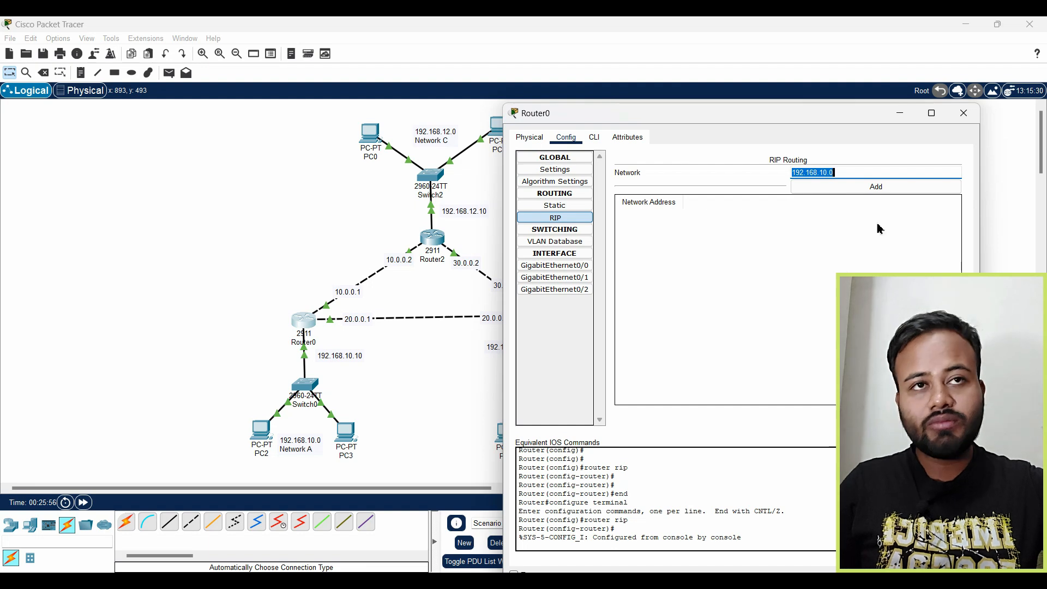
{"action": "left_click", "coordinate": [855, 173]}
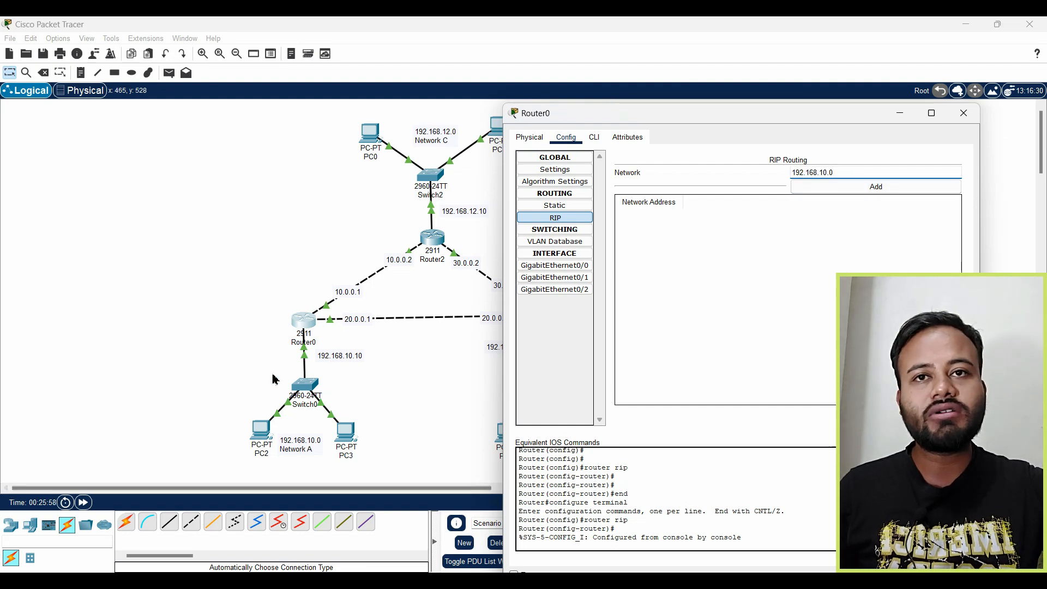
{"action": "left_click", "coordinate": [885, 188]}
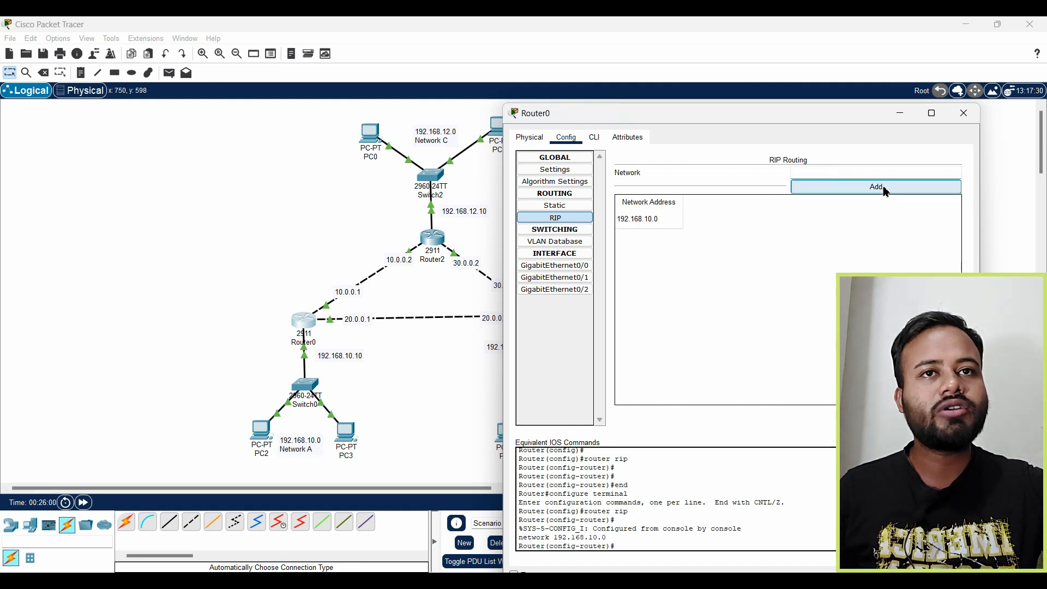
Add the network of the link to Router2 to Router0's RIP routing by entering 10.0.0.1.
{"action": "left_click", "coordinate": [839, 176]}
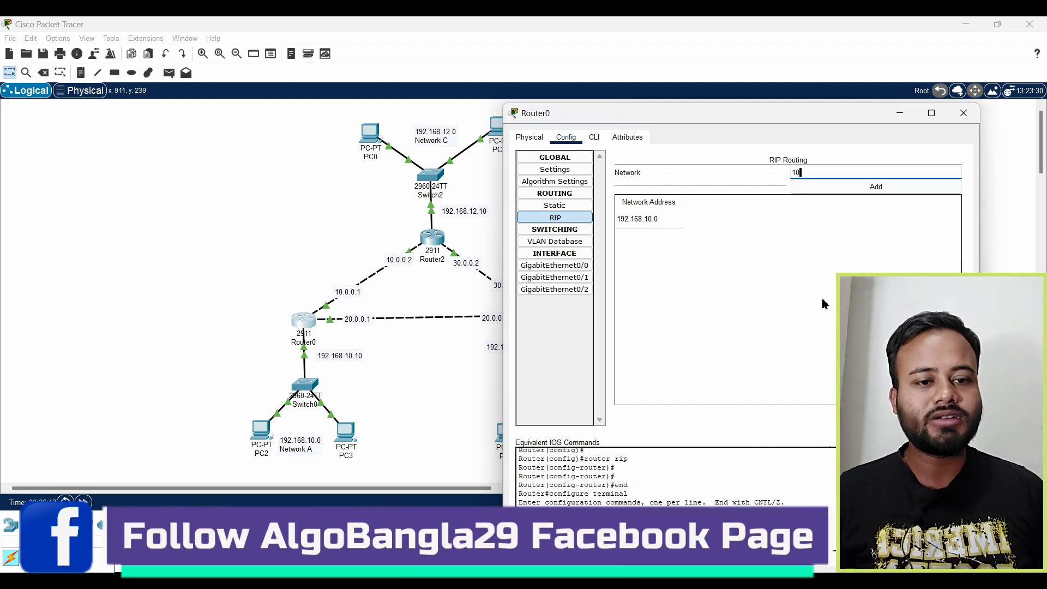
{"action": "type", "text": ".0.0.0"}
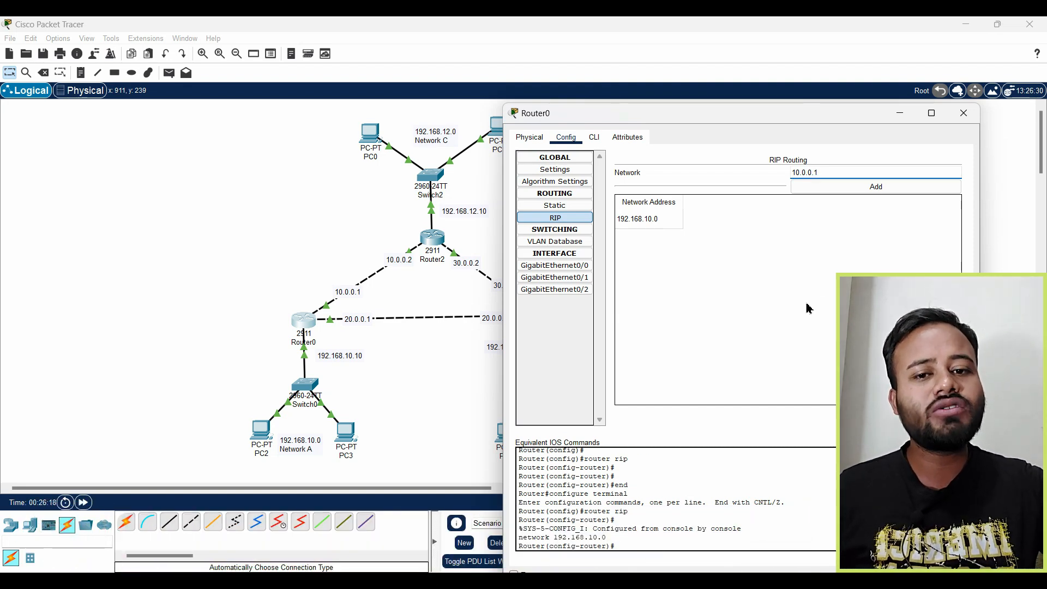
{"action": "left_click", "coordinate": [876, 186]}
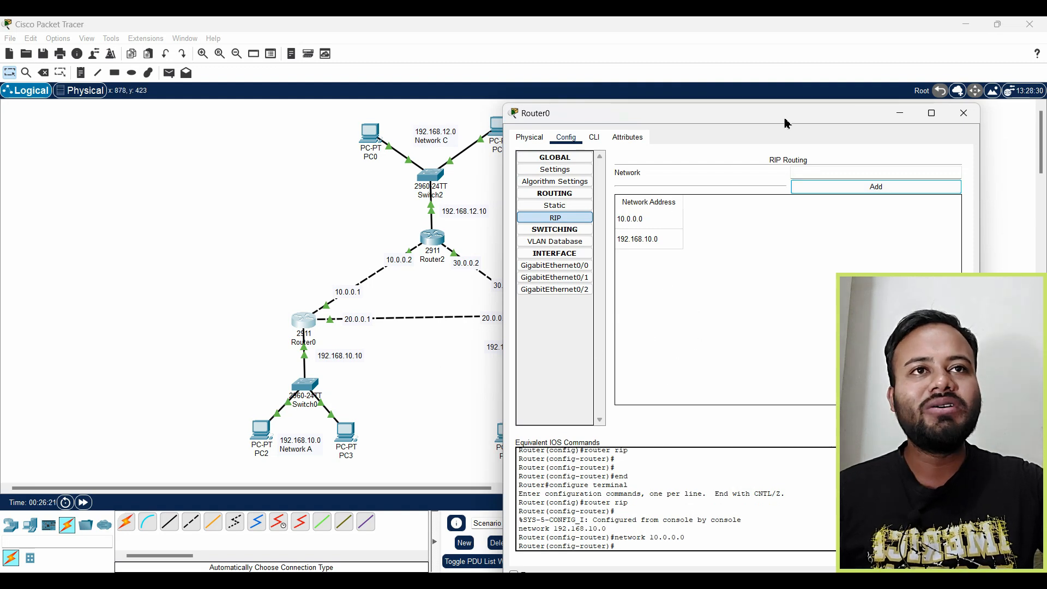
Add the network of the link to Router1 to Router0's RIP routing by entering 20.0.0.2, and close the router's configuration.
{"action": "left_click_drag", "start_coordinate": [787, 124], "coordinate": [579, 432]}
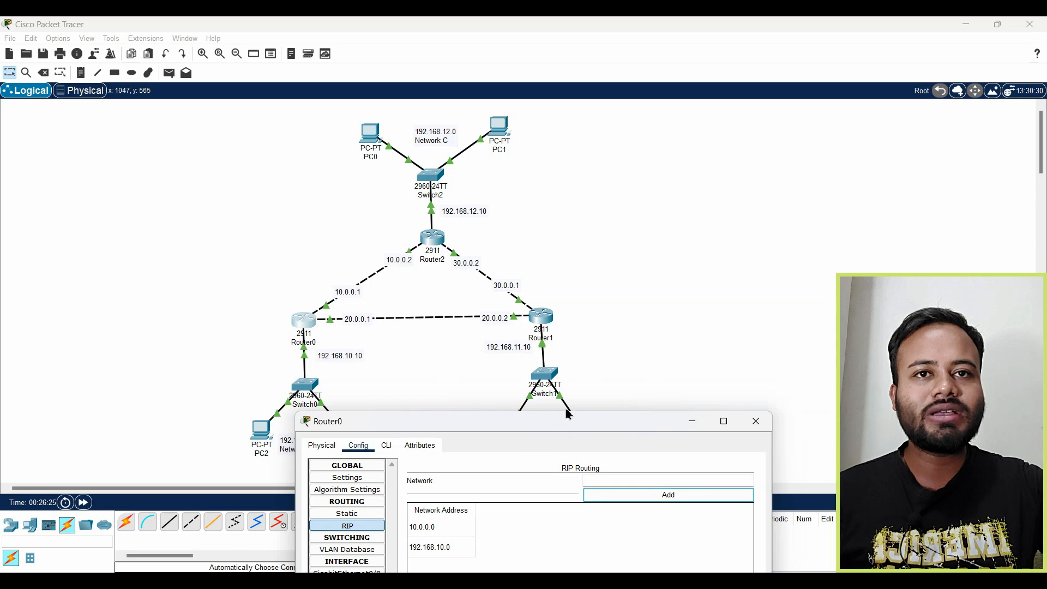
{"action": "left_click_drag", "start_coordinate": [567, 414], "coordinate": [568, 375]}
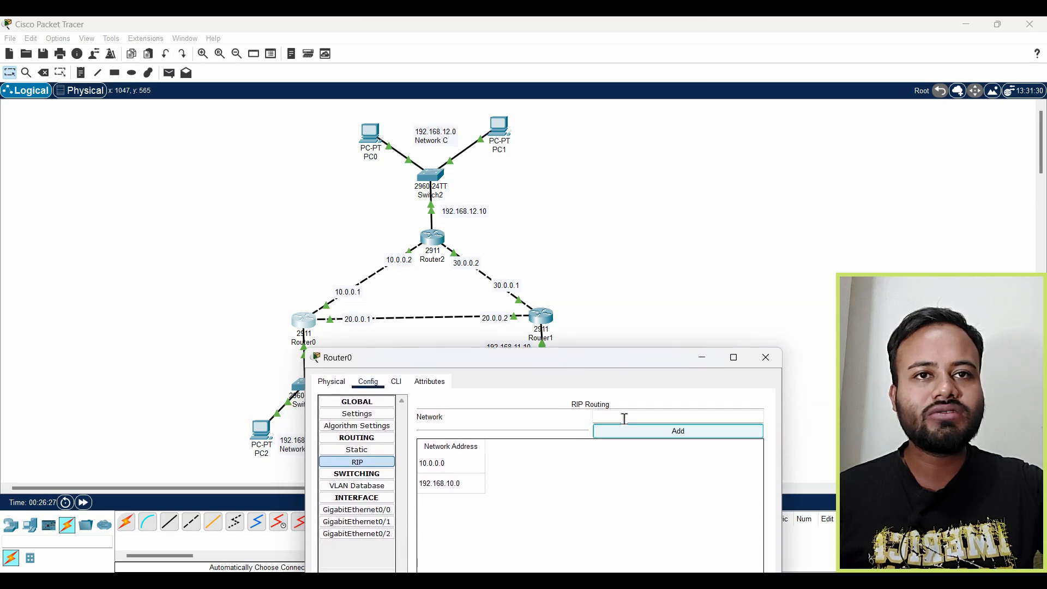
{"action": "left_click", "coordinate": [624, 418]}
{"action": "type", "text": "20."}
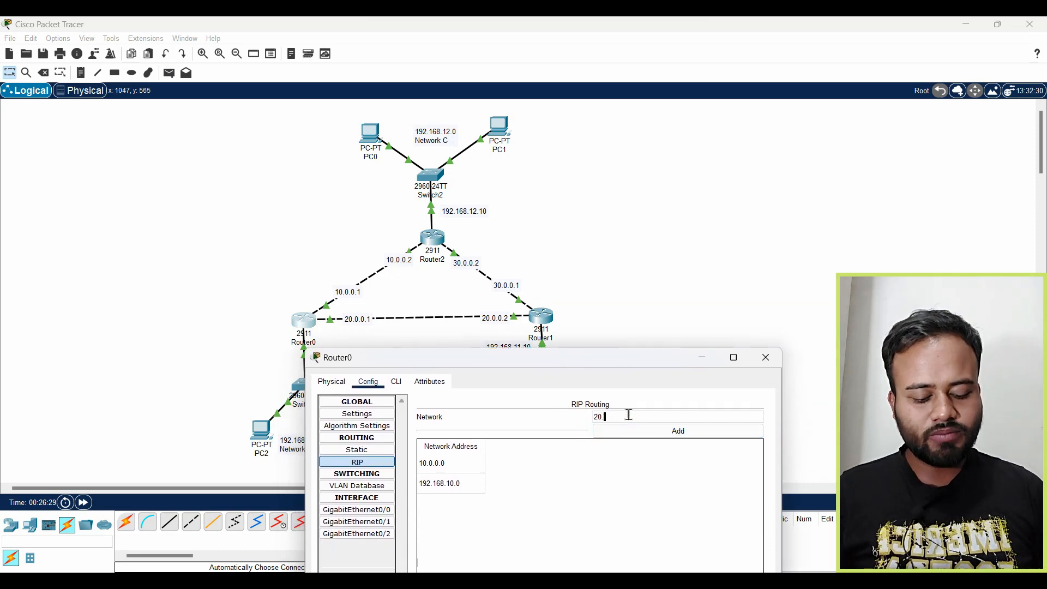
{"action": "type", "text": "0.0.2"}
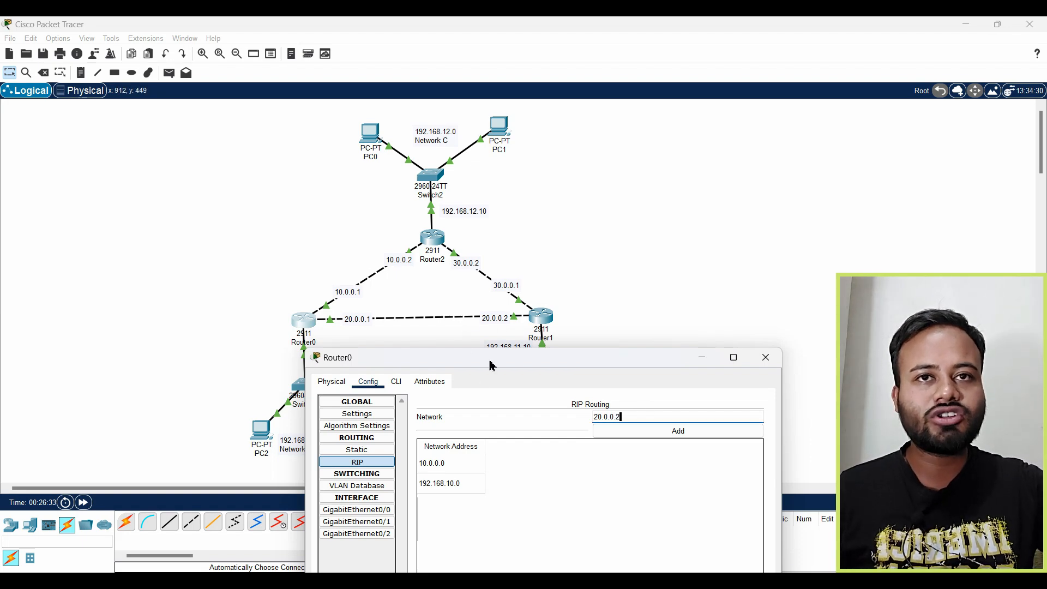
{"action": "left_click", "coordinate": [702, 431]}
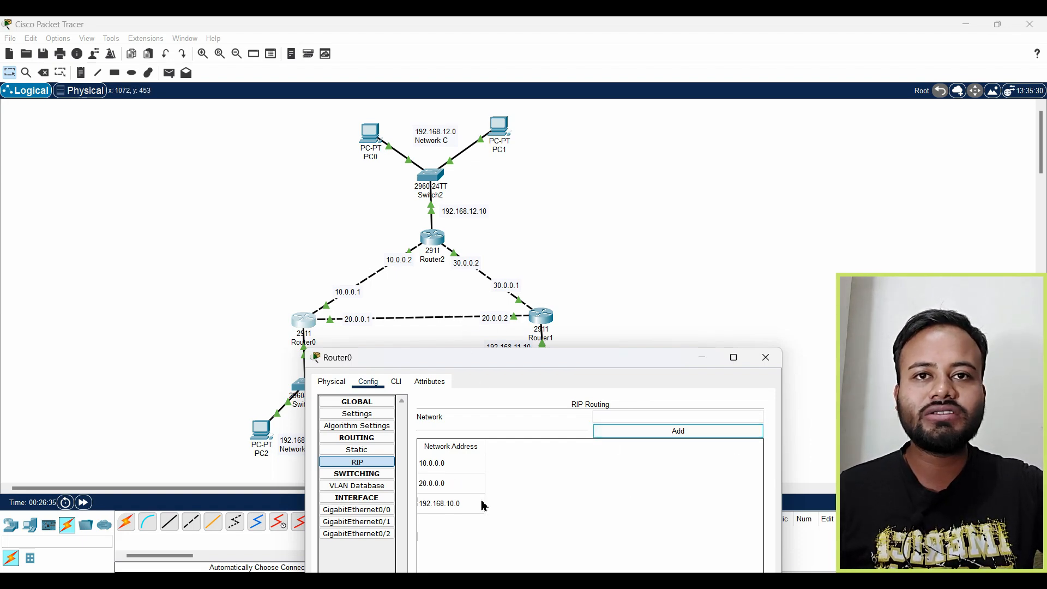
{"action": "left_click", "coordinate": [765, 357]}
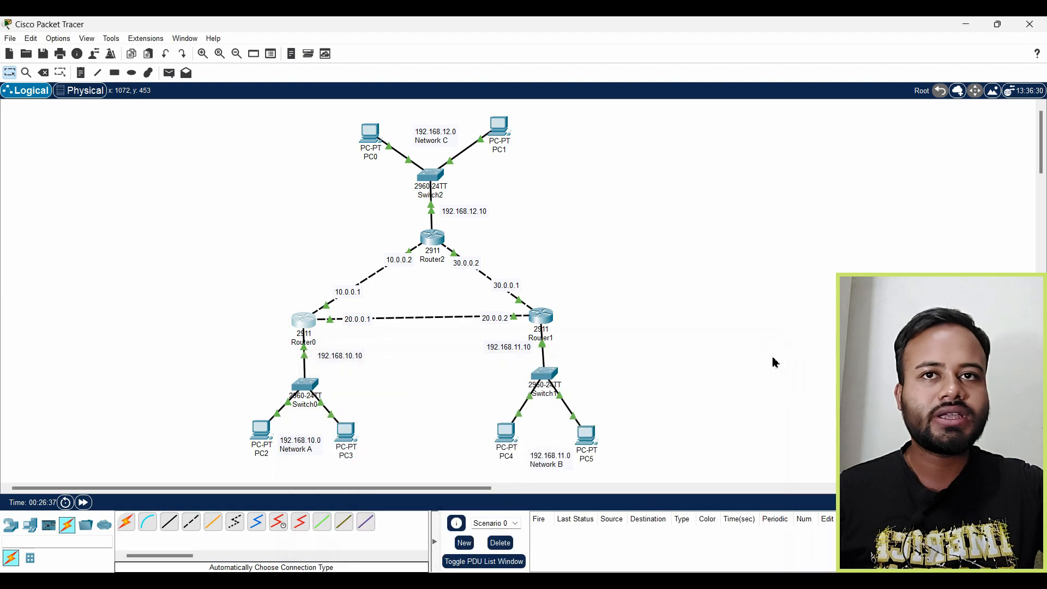
Open Router1's RIP routing settings and add Network B's address 192.168.11.0.
{"action": "left_click", "coordinate": [545, 325]}
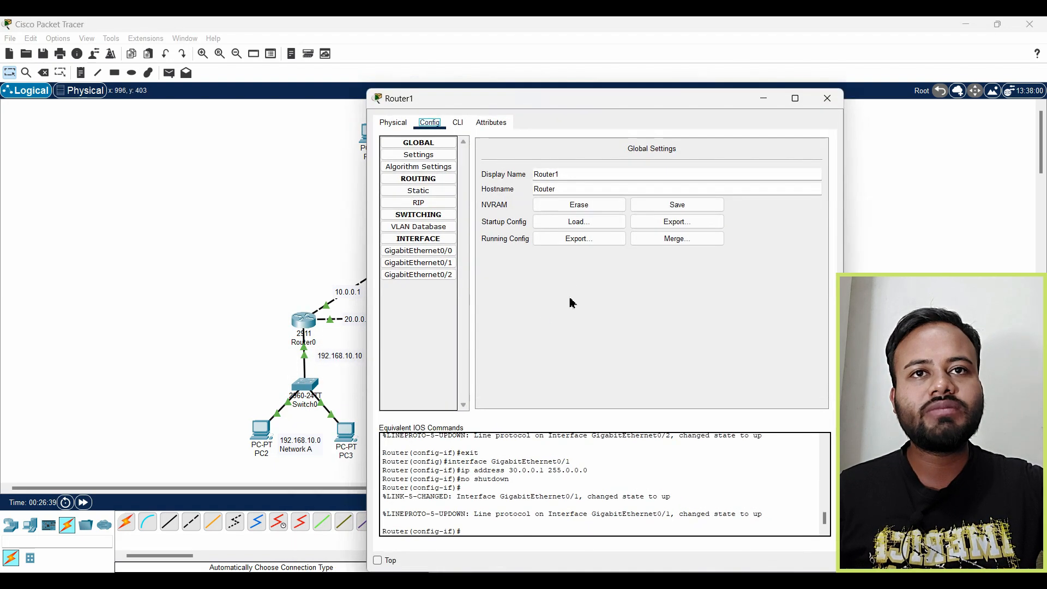
{"action": "left_click", "coordinate": [419, 203]}
{"action": "left_click_drag", "start_coordinate": [665, 105], "coordinate": [370, 148]}
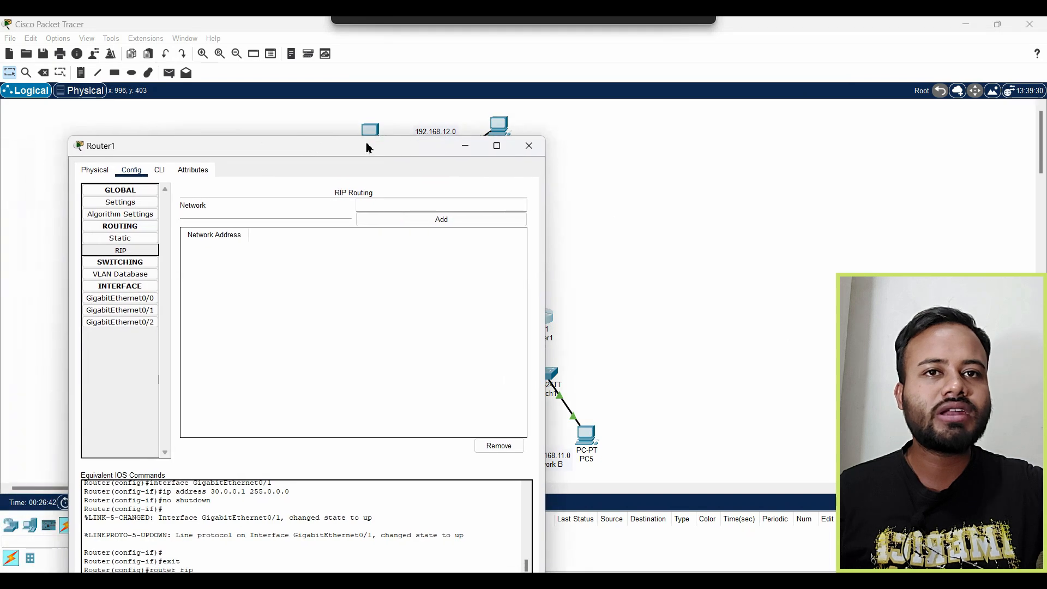
{"action": "left_click", "coordinate": [398, 206]}
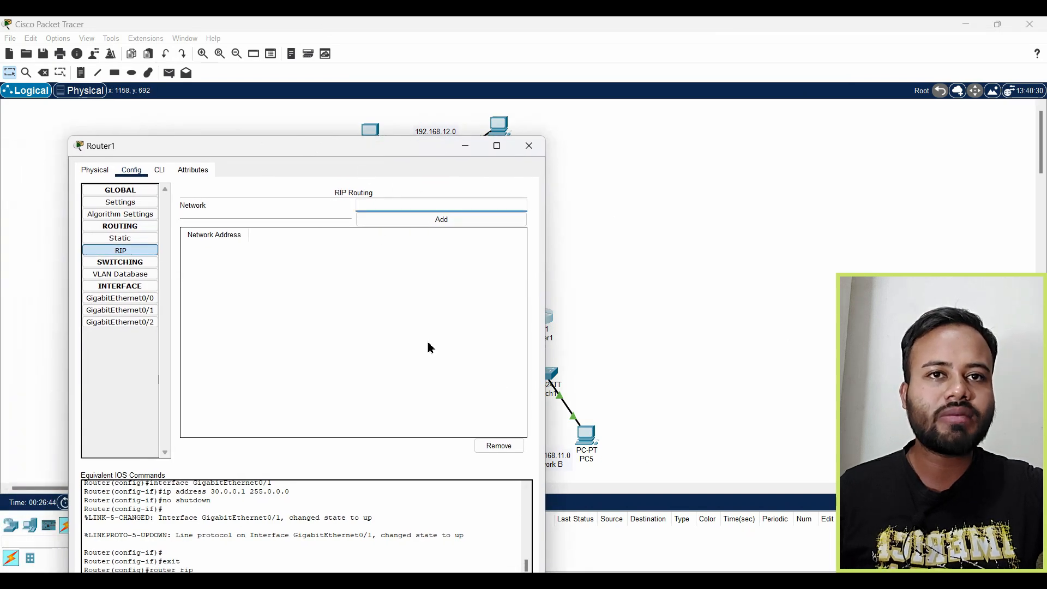
{"action": "left_click_drag", "start_coordinate": [402, 146], "coordinate": [328, 145]}
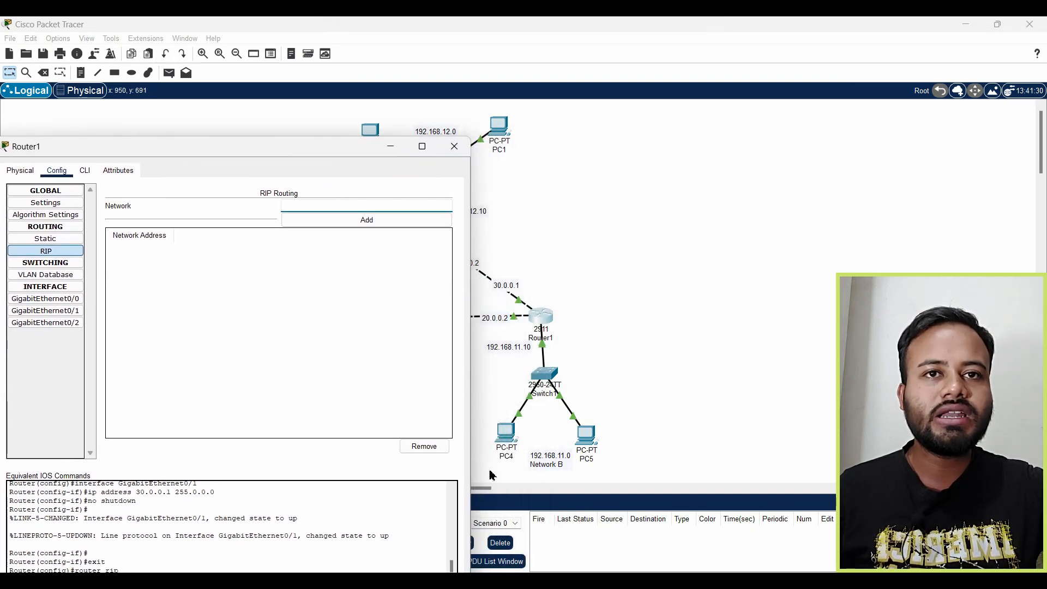
{"action": "type", "text": "192.168.10"}
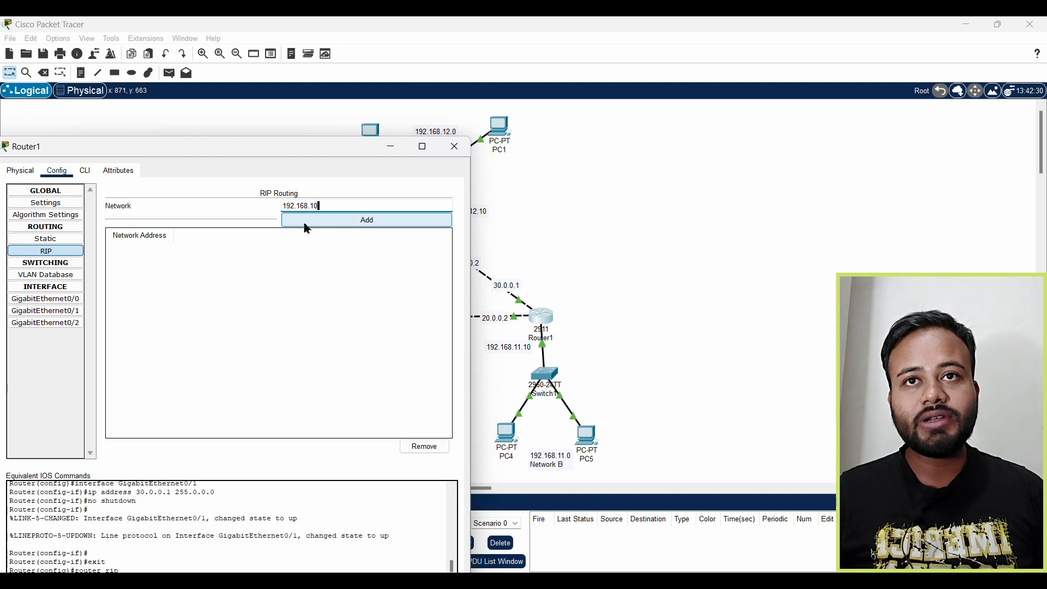
{"action": "type", "text": "0"}
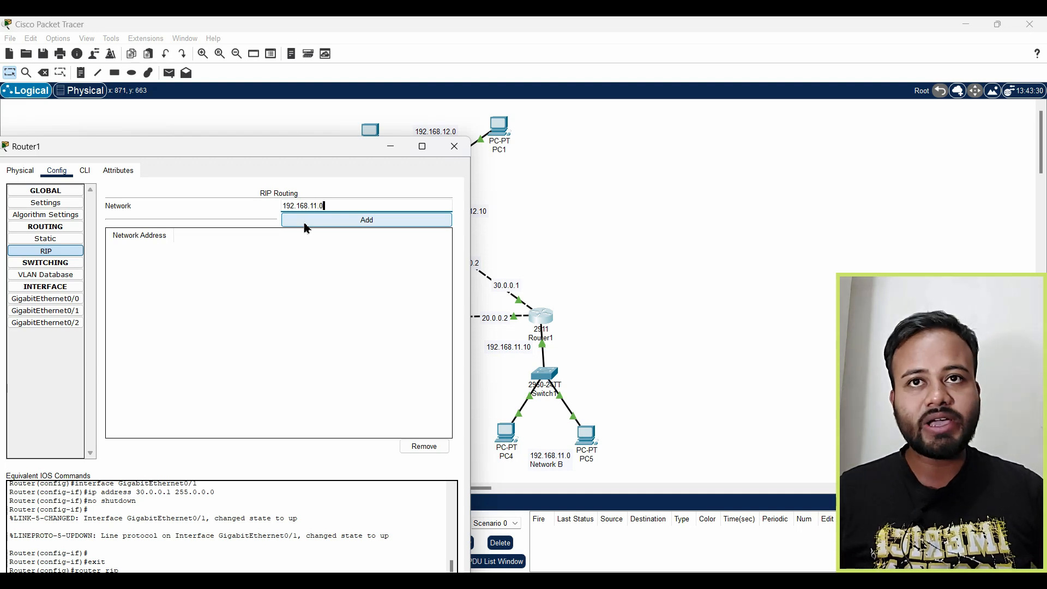
{"action": "left_click", "coordinate": [307, 227]}
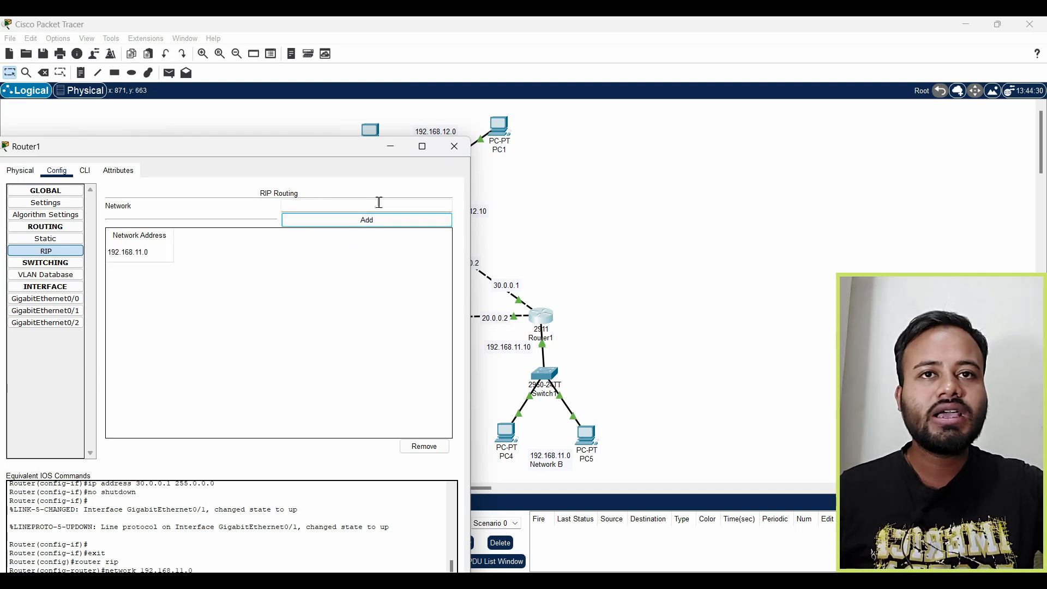
Add the network of the link to Router0, 20.0.0.0, to Router1's RIP routing.
{"action": "left_click_drag", "start_coordinate": [321, 155], "coordinate": [588, 352]}
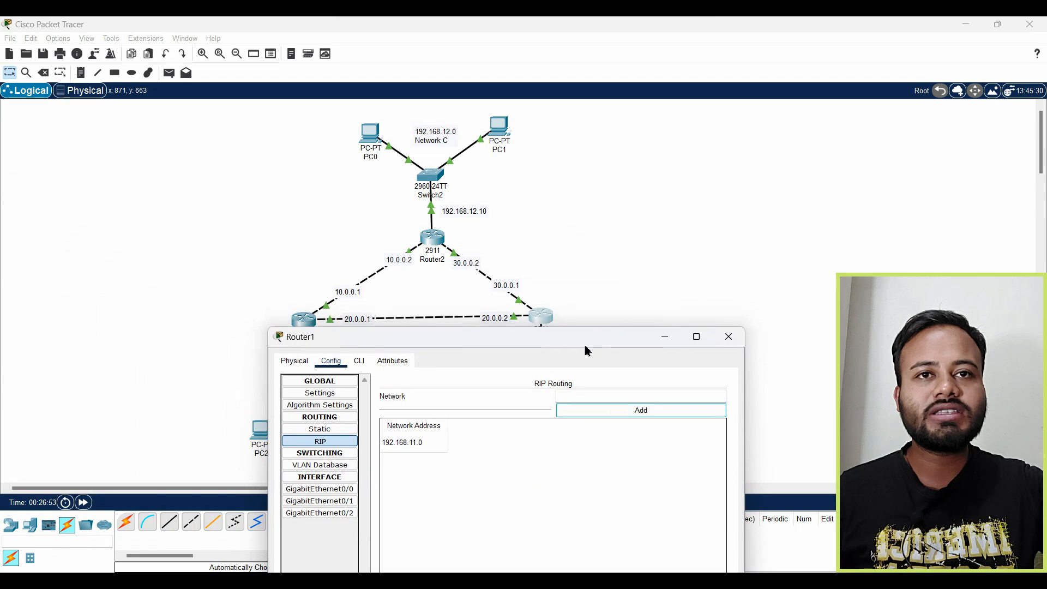
{"action": "left_click", "coordinate": [595, 397]}
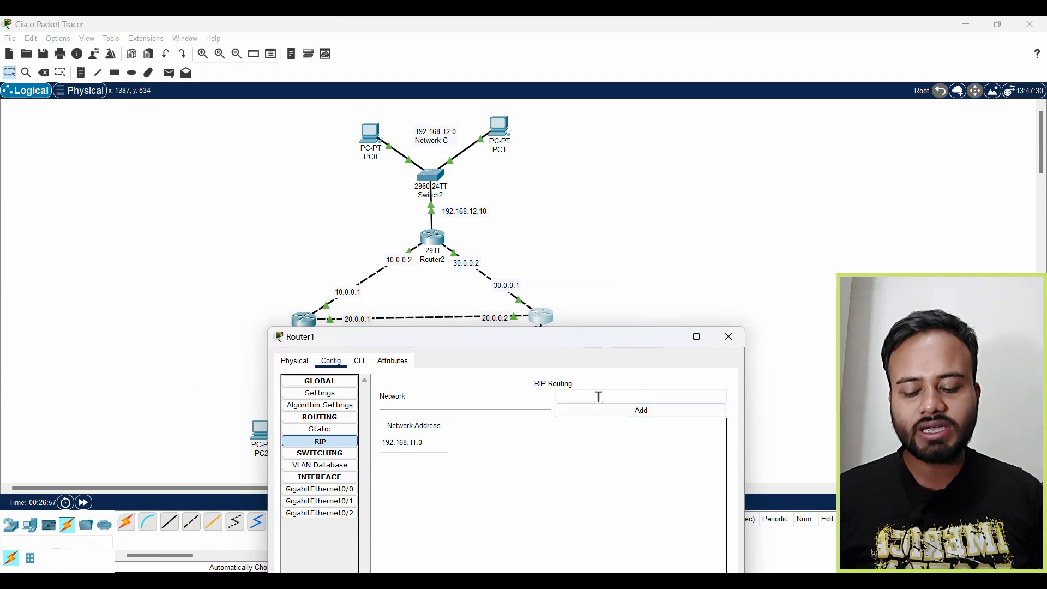
{"action": "type", "text": "20.0.0.0"}
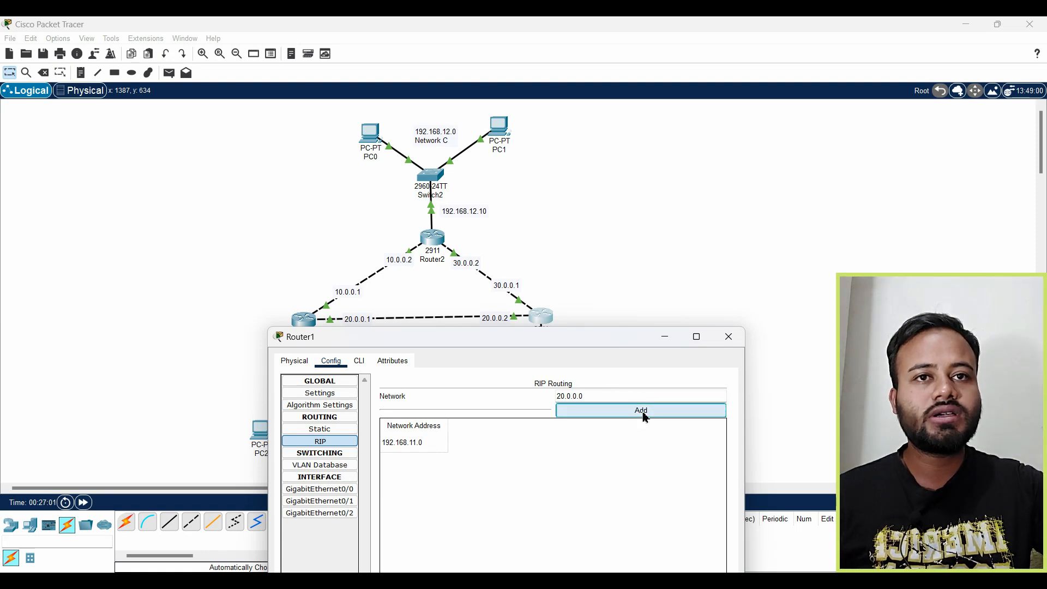
{"action": "left_click", "coordinate": [638, 411]}
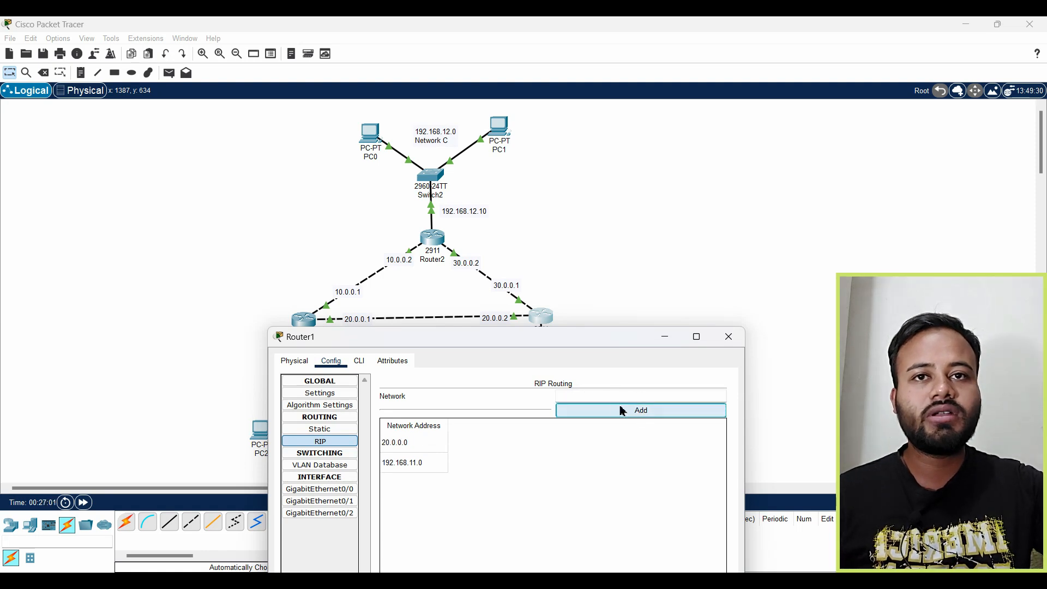
Add the network of the link to Router2, 30.0.0.0, to Router1's RIP routing and close the router's configuration.
{"action": "left_click", "coordinate": [610, 400]}
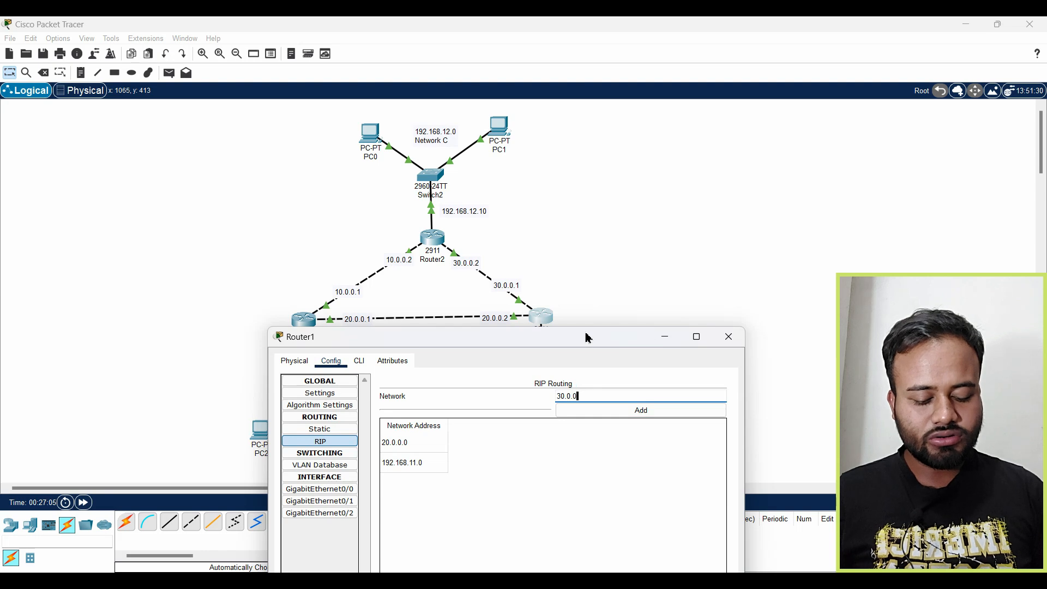
{"action": "left_click", "coordinate": [638, 410]}
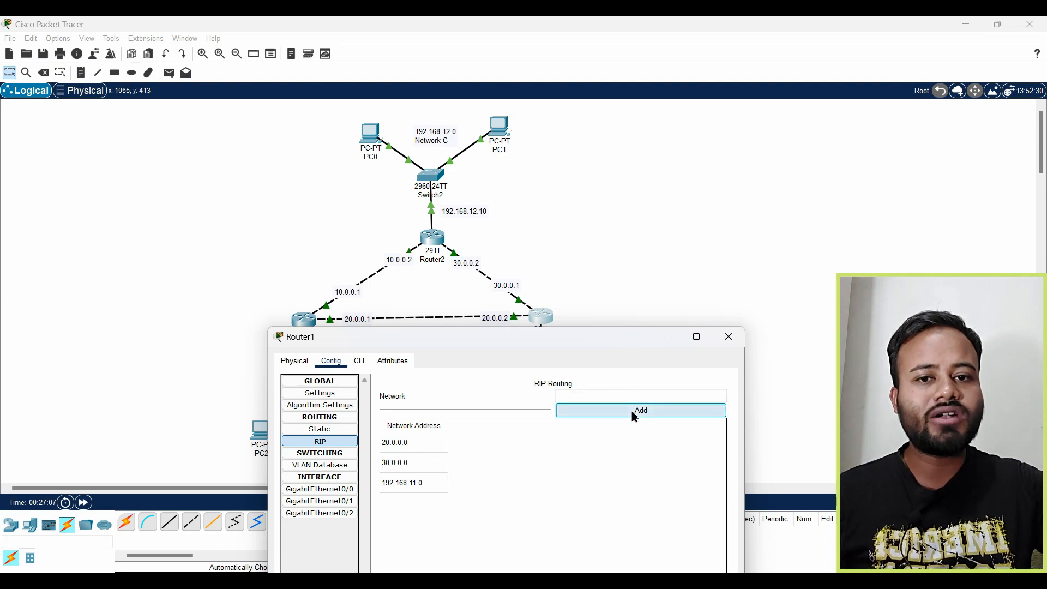
{"action": "left_click", "coordinate": [723, 340]}
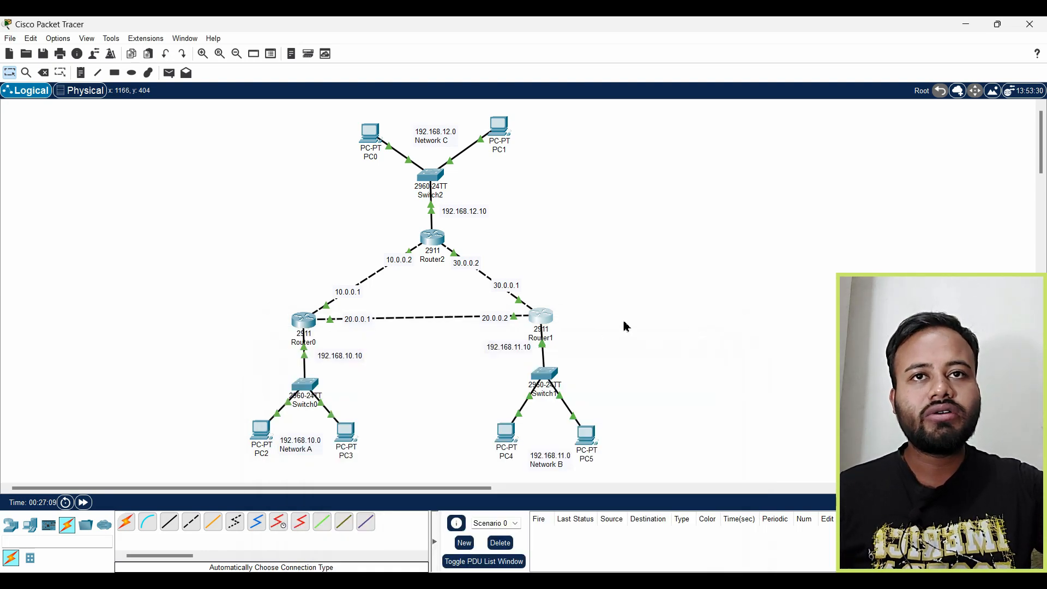
Send a simple PDU from PC2 in Network A to PC4 in Network B to test the connection.
{"action": "left_click", "coordinate": [169, 72]}
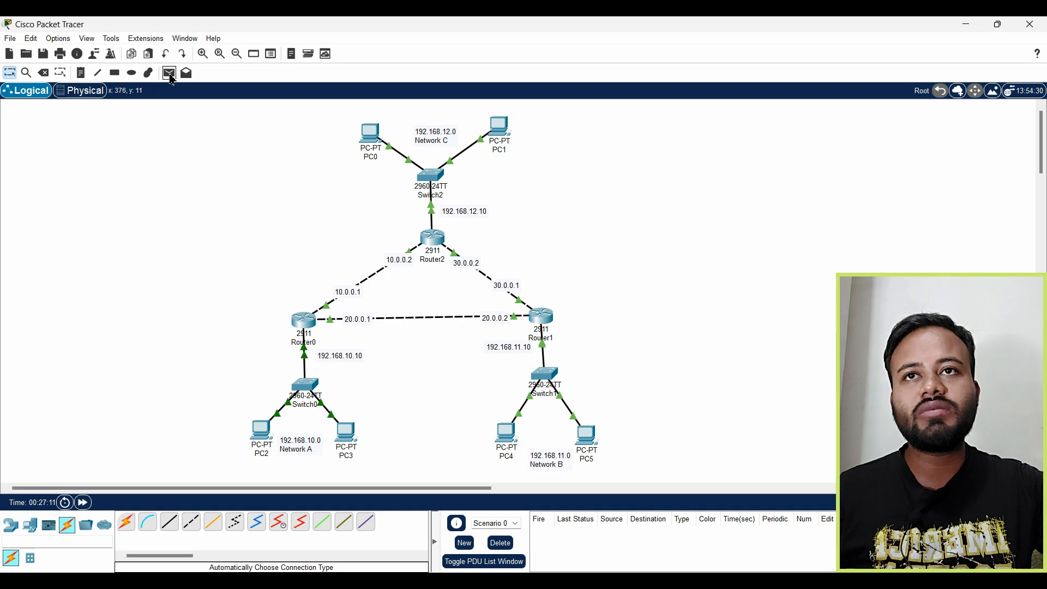
{"action": "left_click", "coordinate": [263, 430]}
{"action": "left_click", "coordinate": [492, 428]}
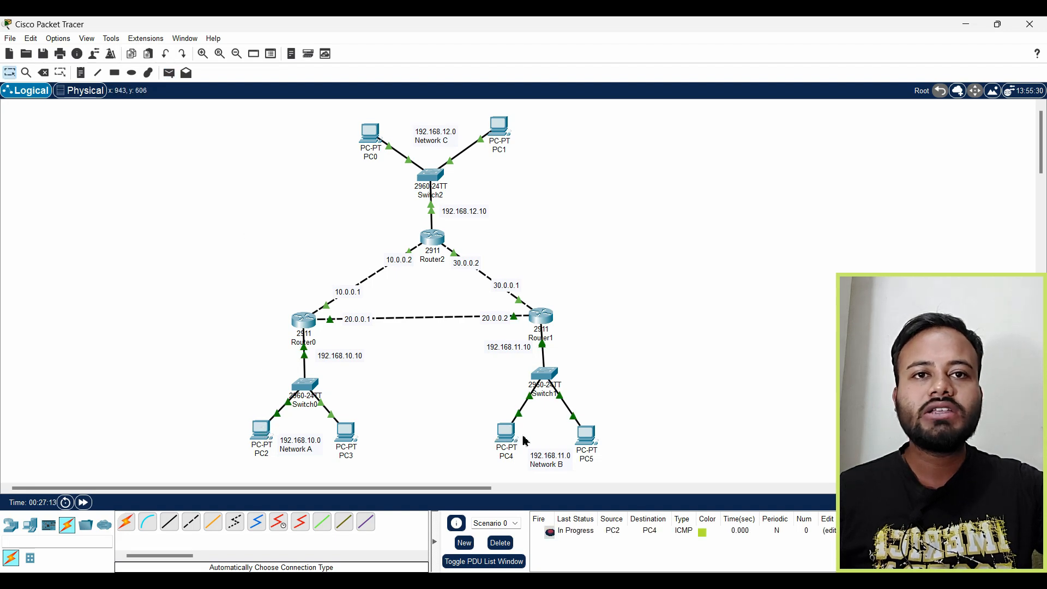
Open Router2's RIP routing settings and add Network C's address 192.168.12.0.
{"action": "left_click", "coordinate": [431, 244]}
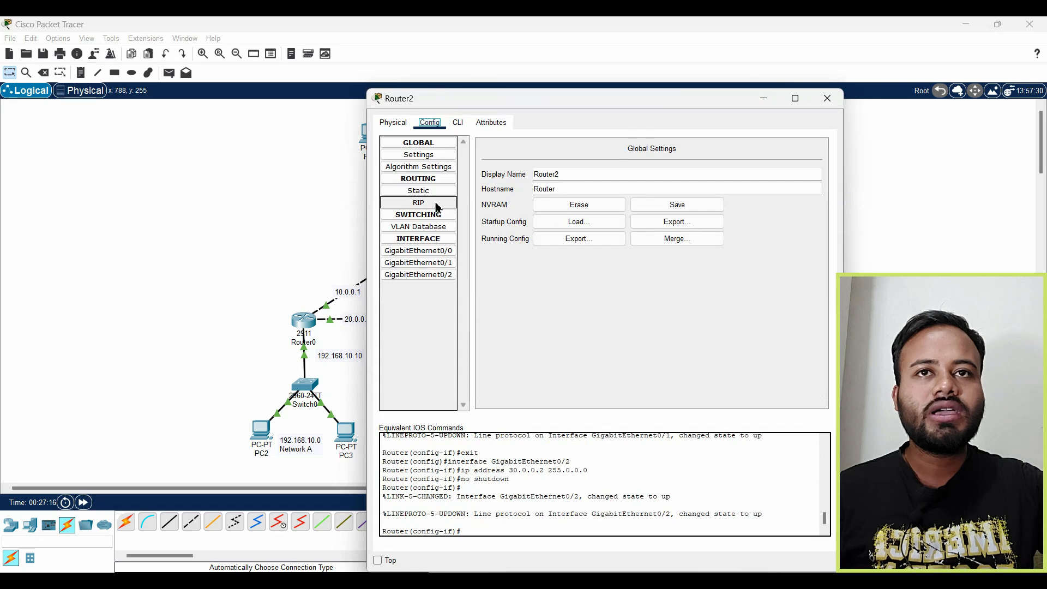
{"action": "left_click", "coordinate": [445, 204]}
{"action": "left_click_drag", "start_coordinate": [597, 99], "coordinate": [534, 260]}
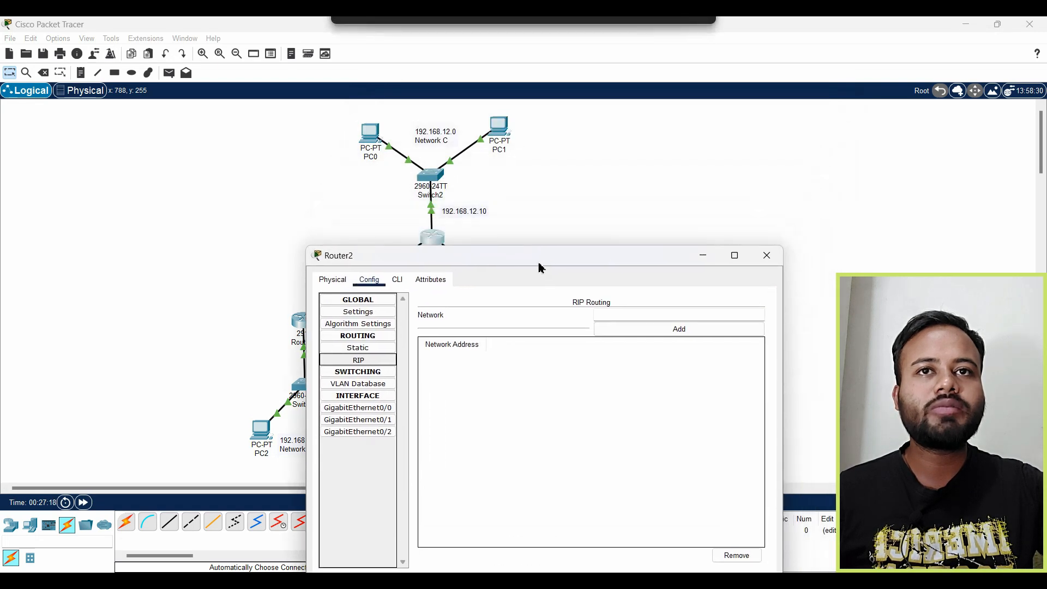
{"action": "left_click", "coordinate": [627, 319]}
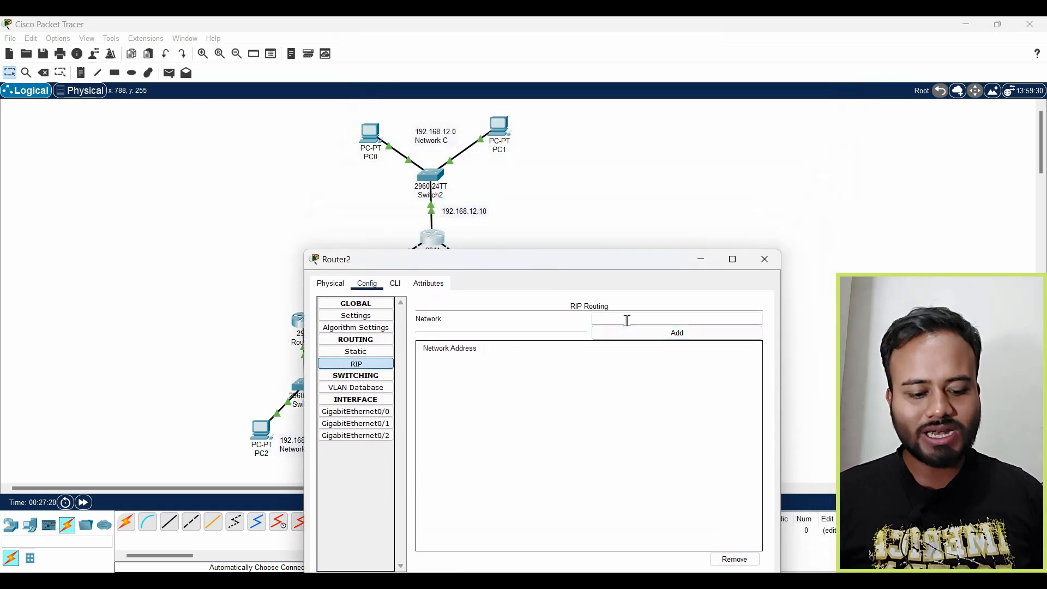
{"action": "type", "text": "192.168.12"}
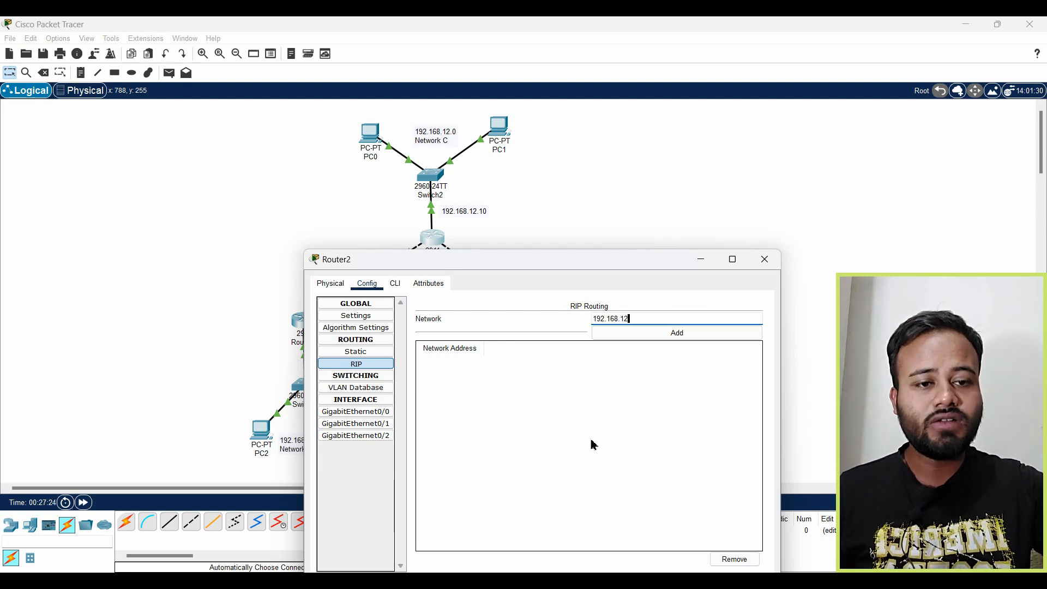
{"action": "type", "text": ".02"}
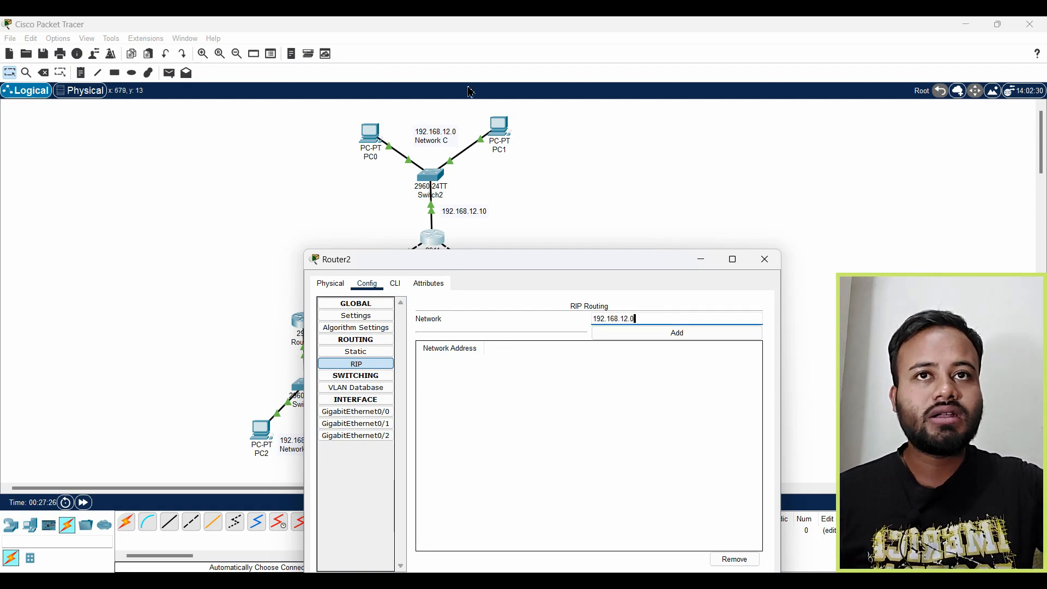
{"action": "left_click", "coordinate": [680, 332]}
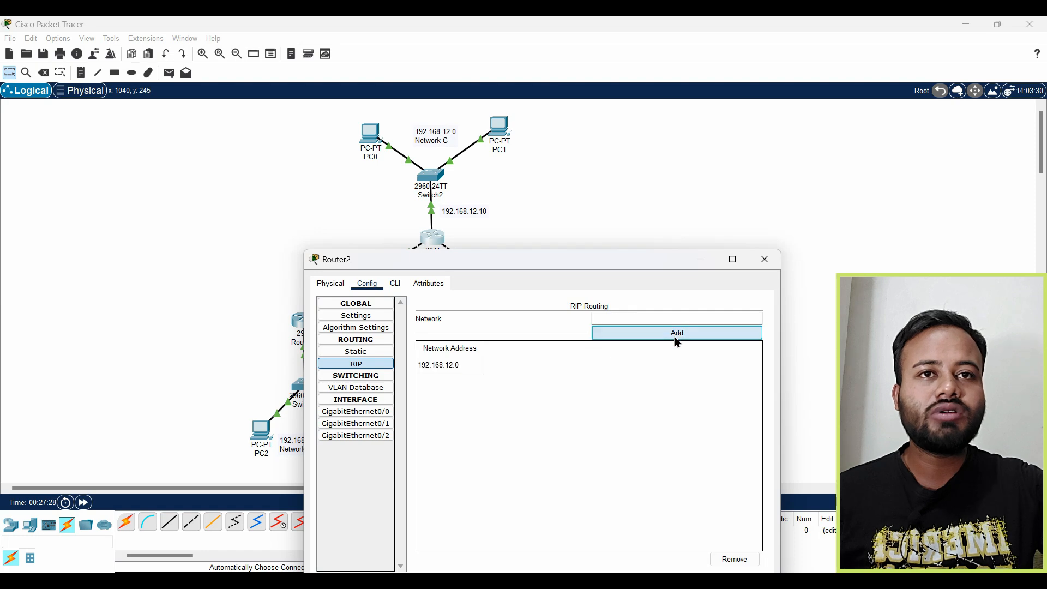
Add the network of the link to Router0, 10.0.0.0, to Router2's RIP routing.
{"action": "left_click_drag", "start_coordinate": [518, 264], "coordinate": [631, 296]}
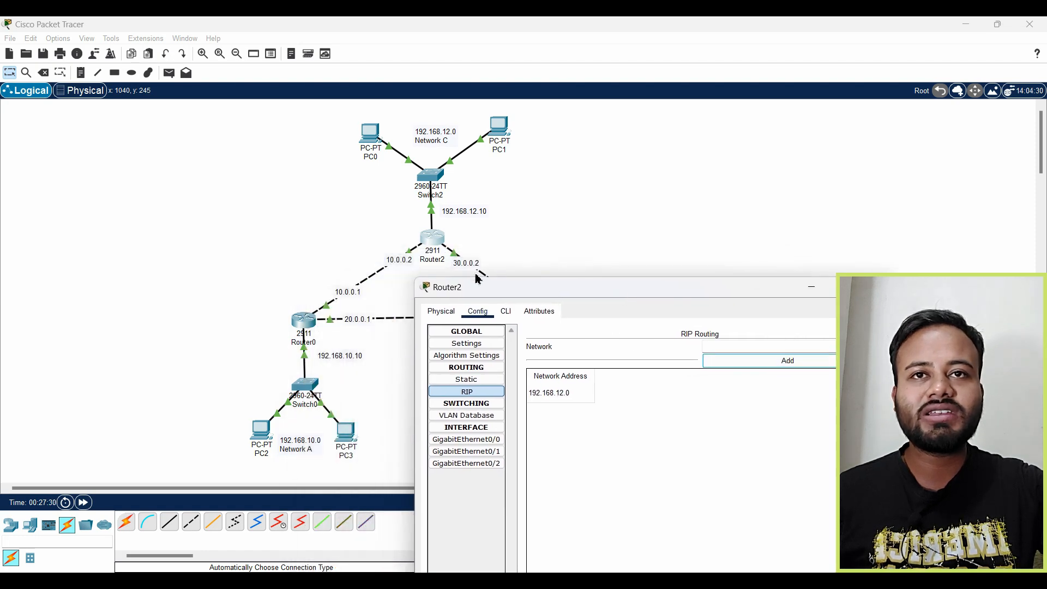
{"action": "left_click", "coordinate": [728, 347]}
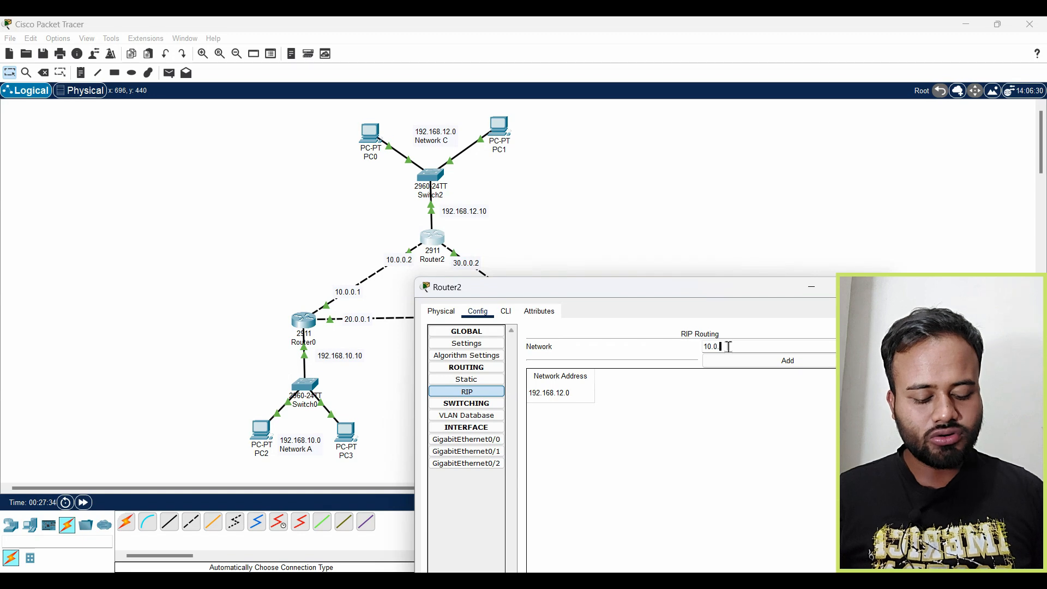
{"action": "left_click", "coordinate": [794, 362]}
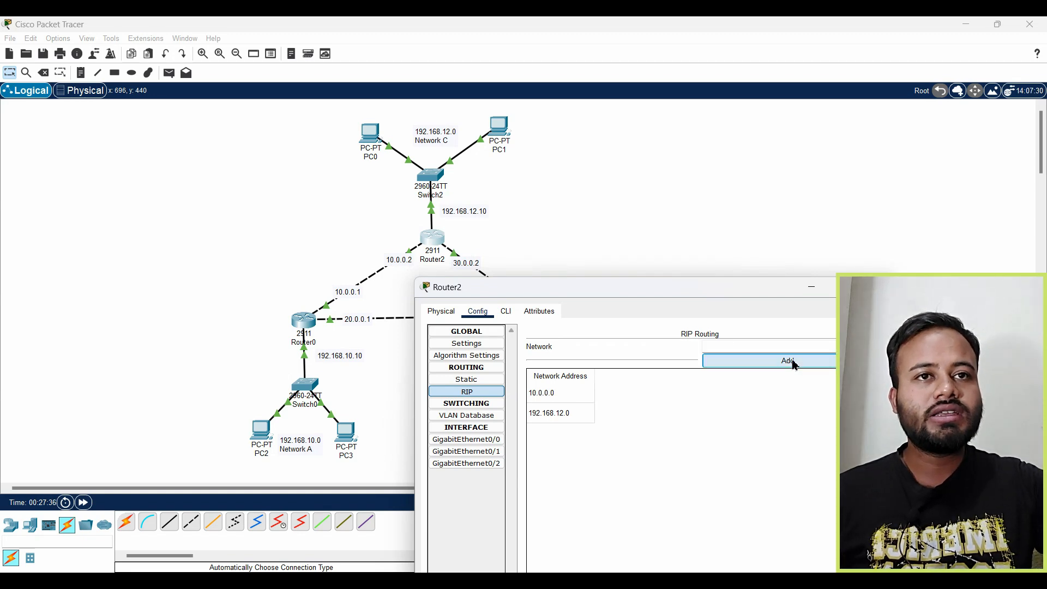
Add the network of the link to Router1, 30.0.0.0, to Router2's RIP routing and close the router's configuration.
{"action": "left_click_drag", "start_coordinate": [722, 293], "coordinate": [513, 336]}
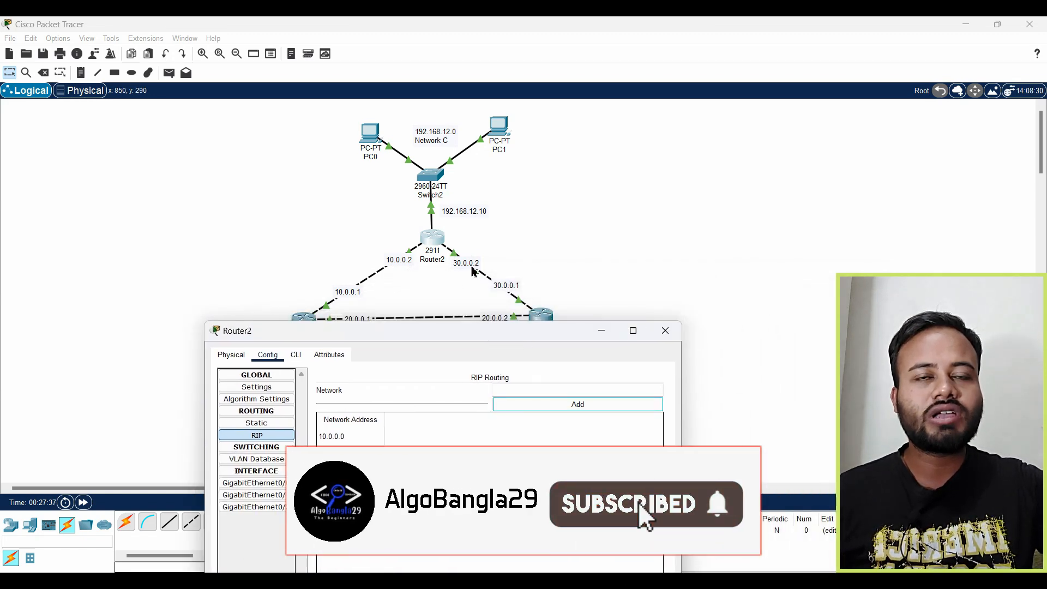
{"action": "left_click", "coordinate": [521, 392]}
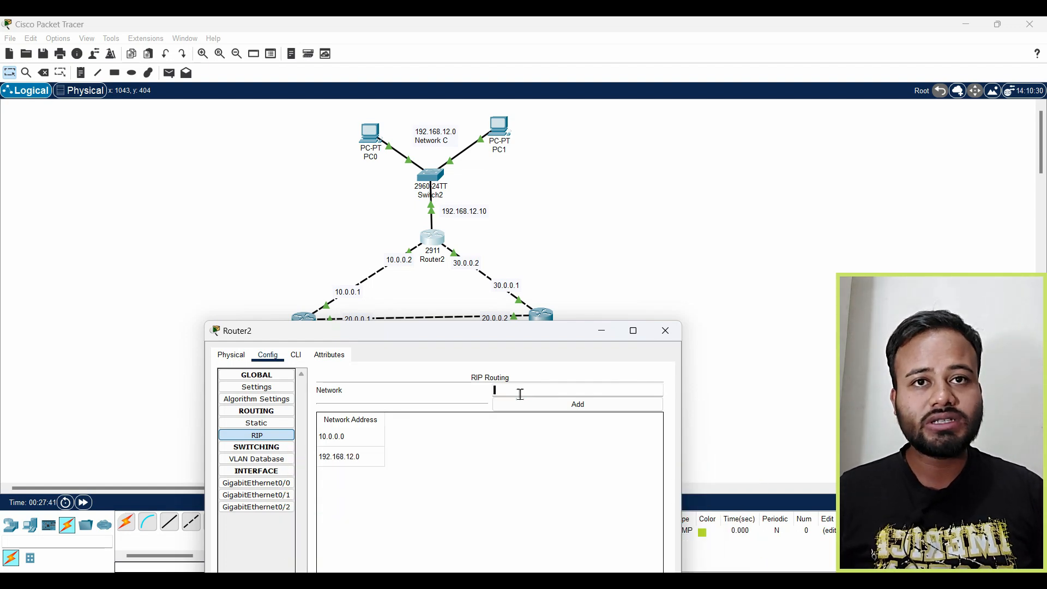
{"action": "type", "text": "30.0"}
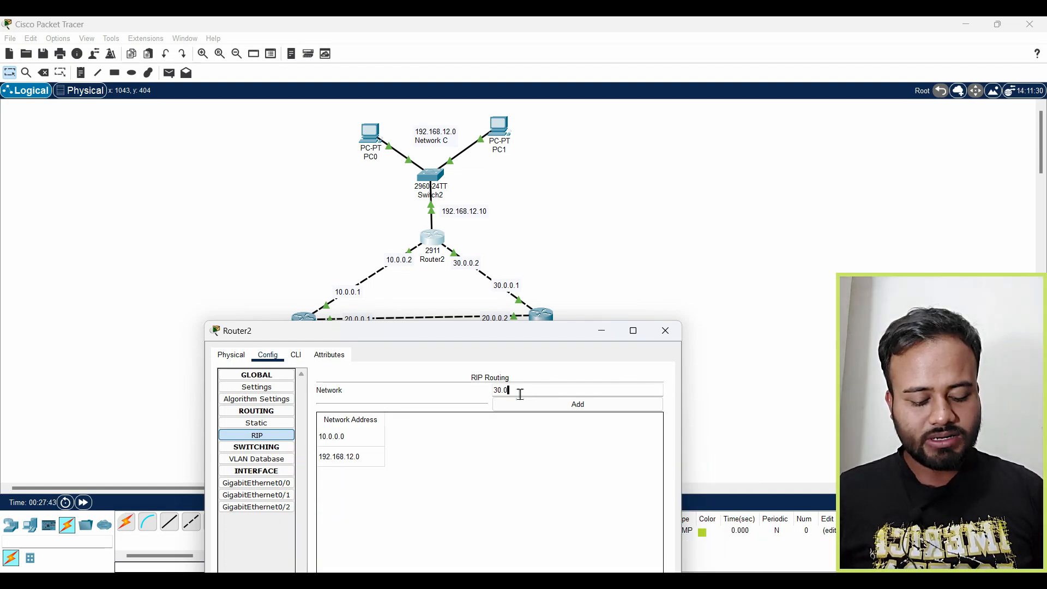
{"action": "type", "text": ".0.0"}
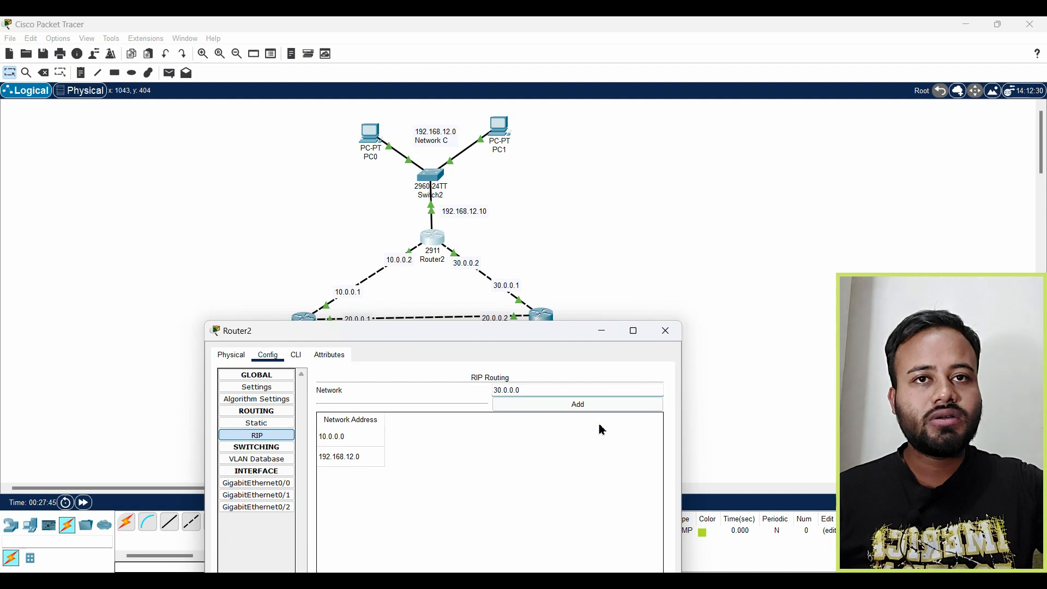
{"action": "left_click", "coordinate": [591, 405]}
{"action": "left_click", "coordinate": [674, 330]}
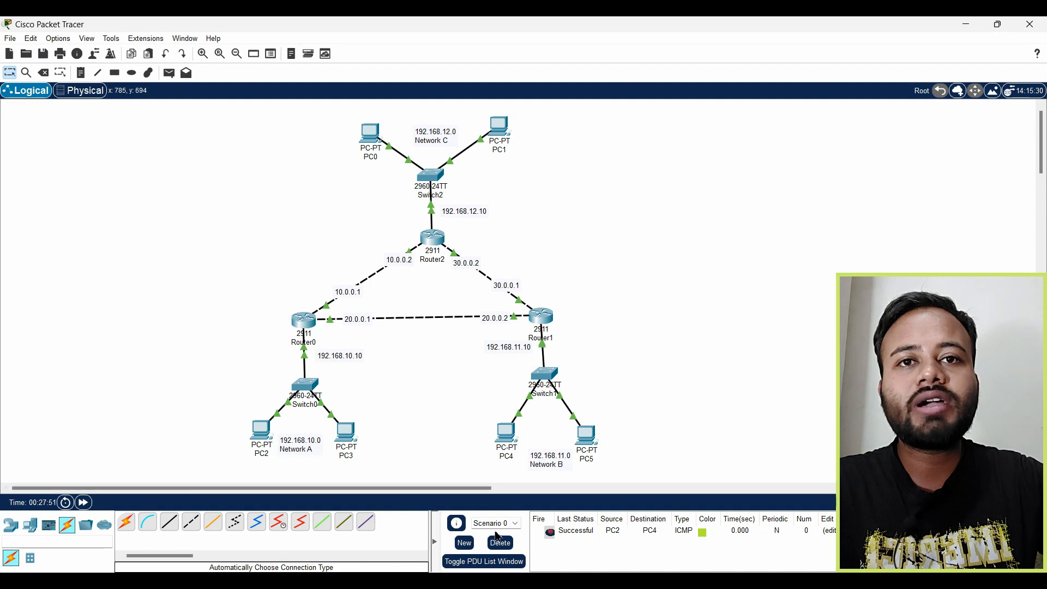
Delete the current PDU scenario and send a simple PDU from PC3 to PC4.
{"action": "left_click", "coordinate": [499, 543]}
{"action": "left_click", "coordinate": [169, 73]}
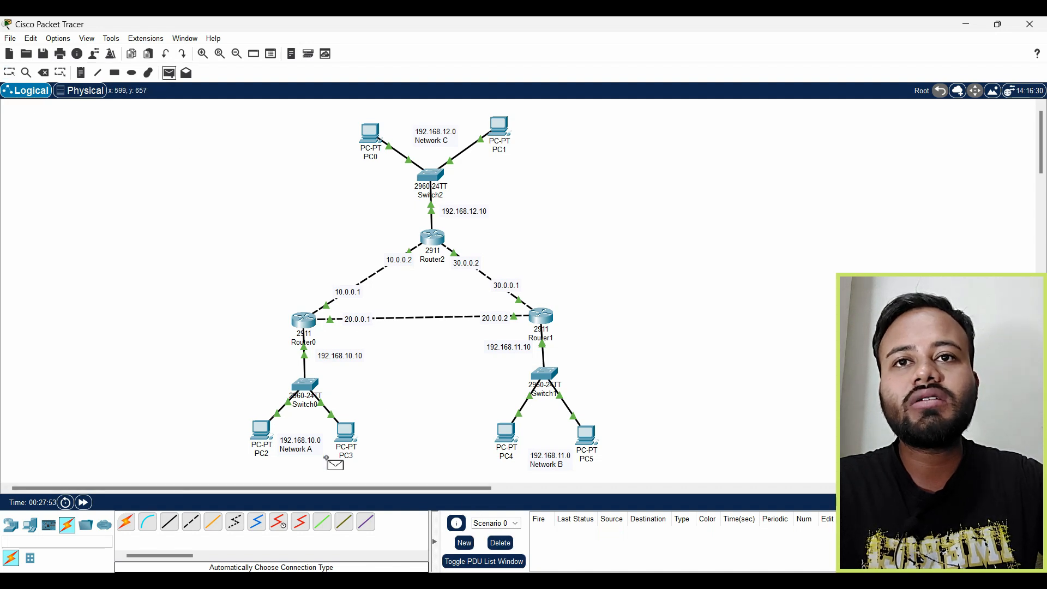
{"action": "left_click", "coordinate": [340, 440]}
{"action": "left_click", "coordinate": [505, 434]}
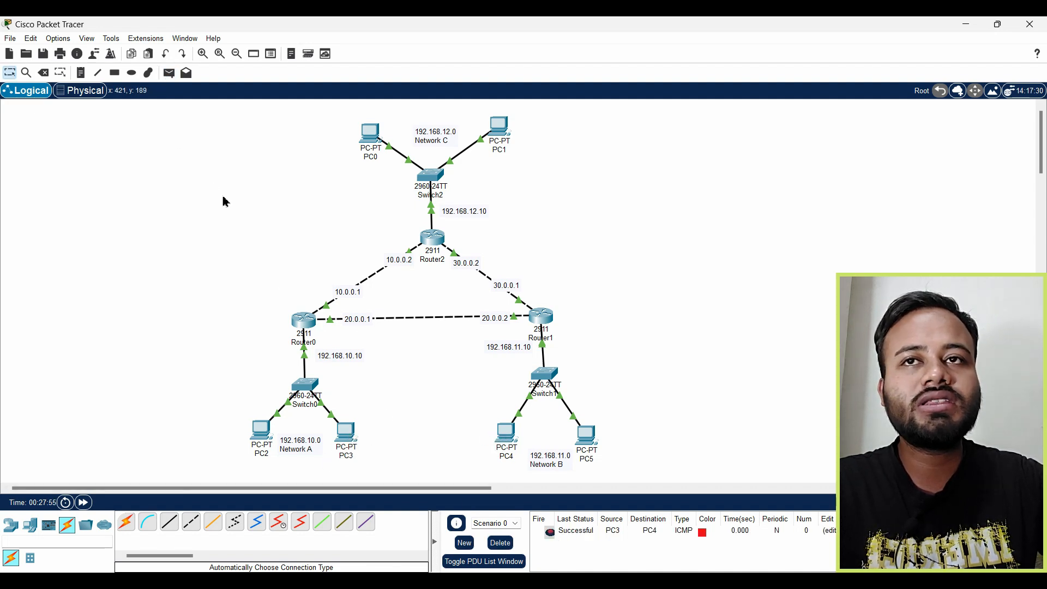
Send a simple PDU from PC5 in Network B to PC1 in Network C.
{"action": "left_click", "coordinate": [169, 73]}
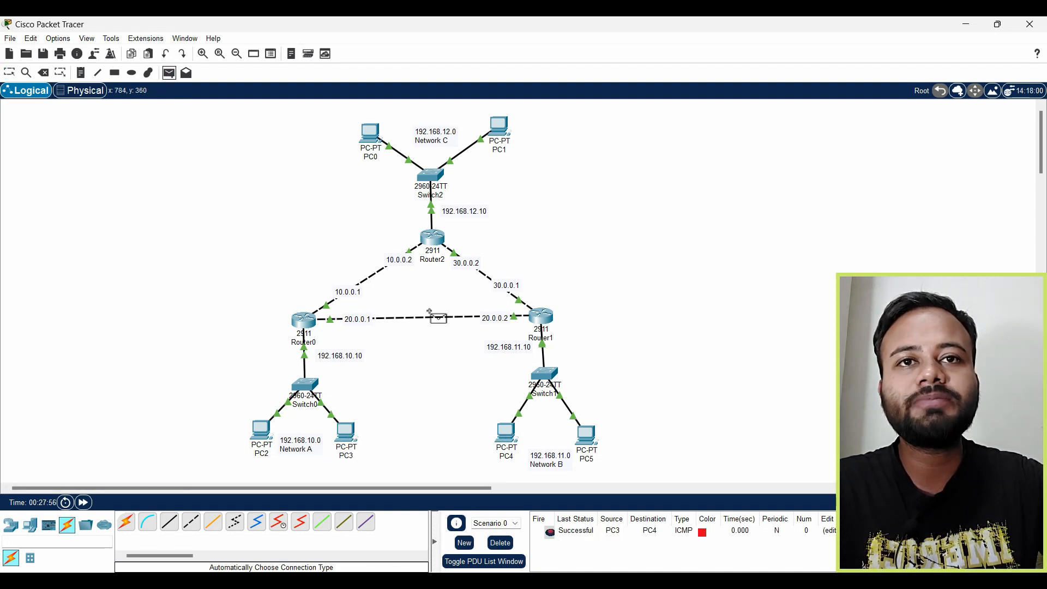
{"action": "left_click", "coordinate": [587, 436]}
{"action": "left_click", "coordinate": [499, 126]}
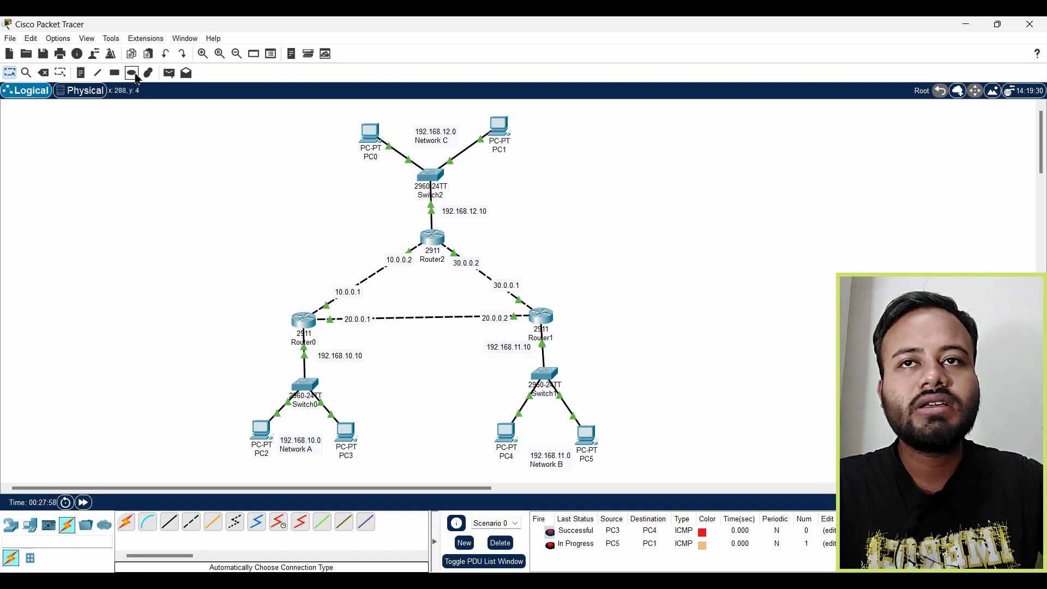
Send another simple PDU from PC5 in Network B to PC1 in Network C.
{"action": "left_click", "coordinate": [169, 75]}
{"action": "left_click", "coordinate": [587, 436]}
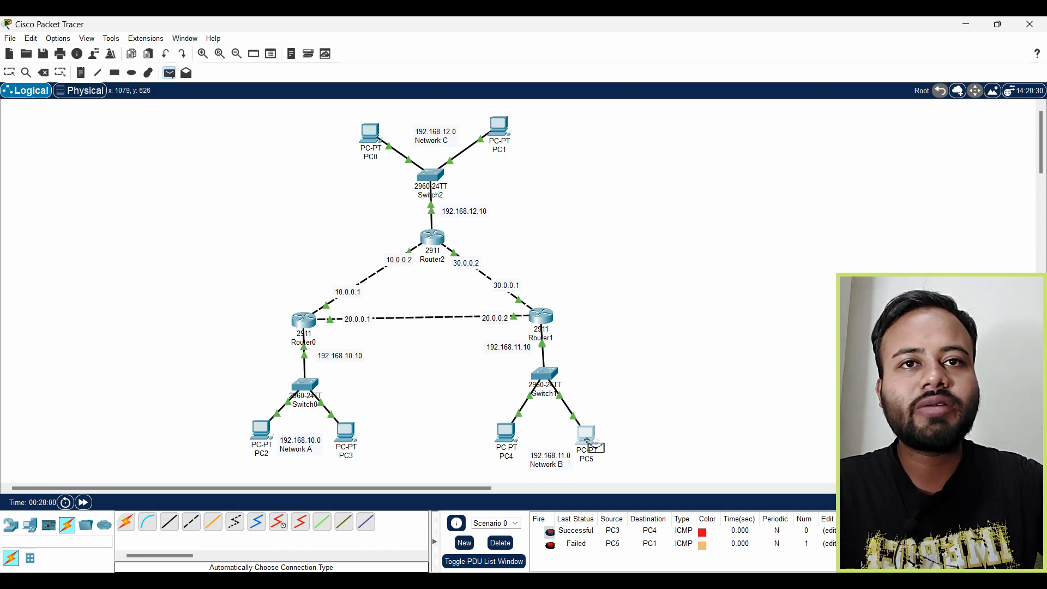
{"action": "left_click", "coordinate": [499, 128]}
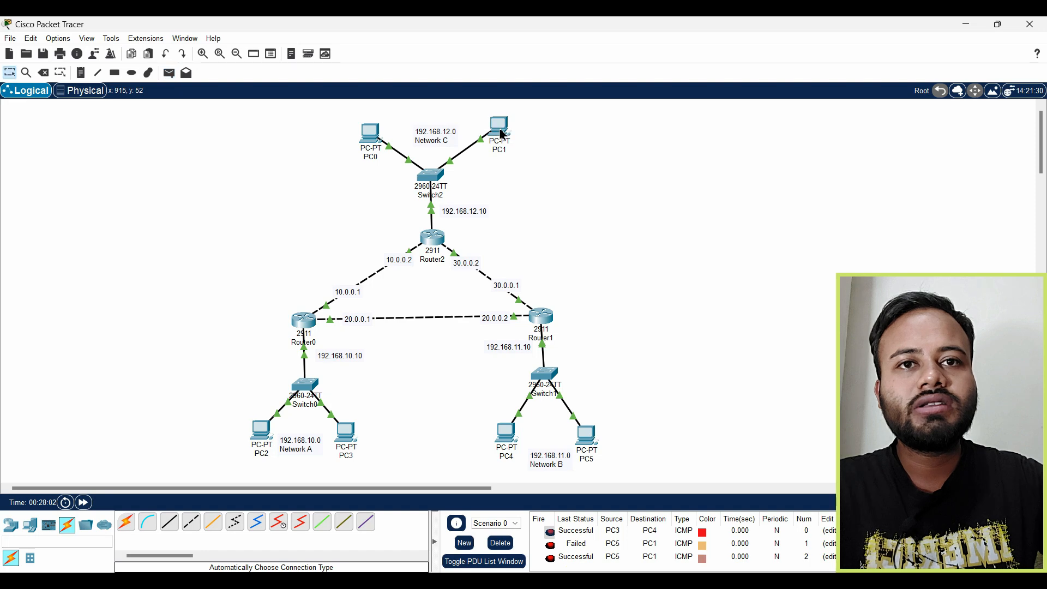
Delete the current PDU scenario and send a simple PDU from PC2 in Network A to PC0 in Network C.
{"action": "left_click", "coordinate": [500, 542]}
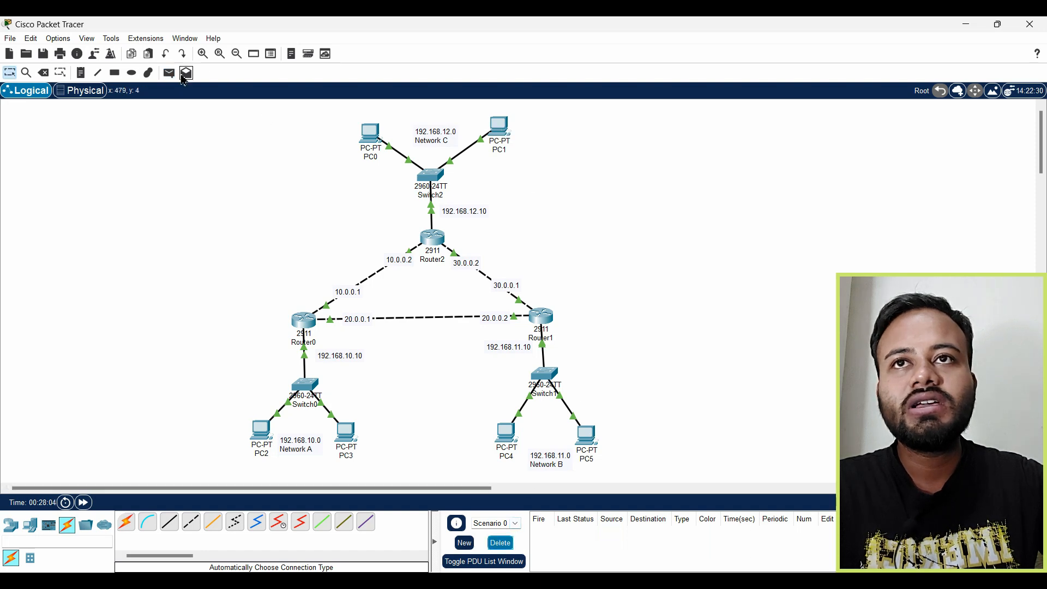
{"action": "left_click", "coordinate": [168, 72]}
{"action": "left_click", "coordinate": [262, 431]}
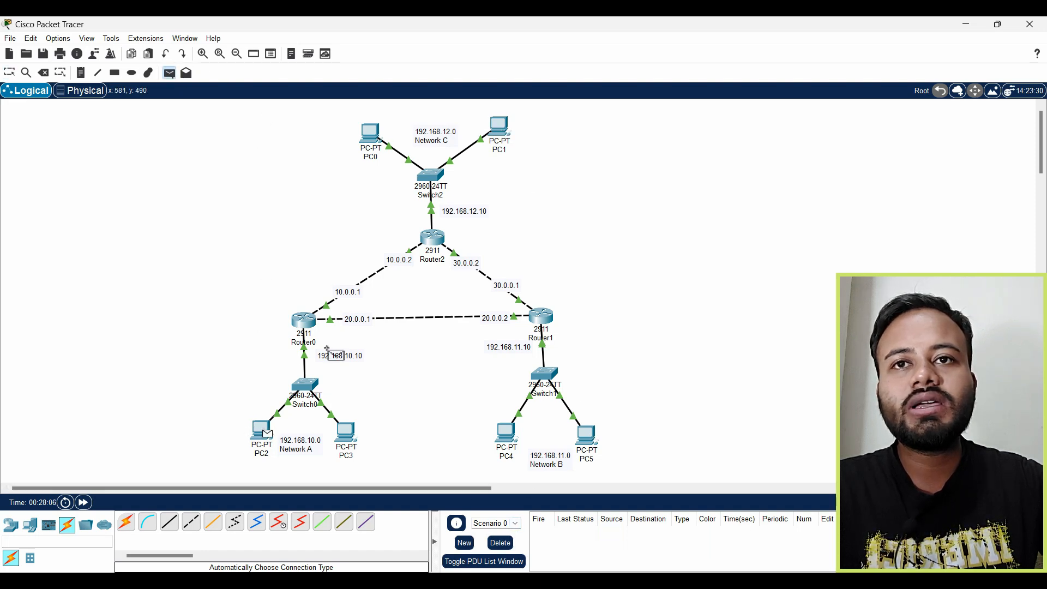
{"action": "left_click", "coordinate": [355, 133]}
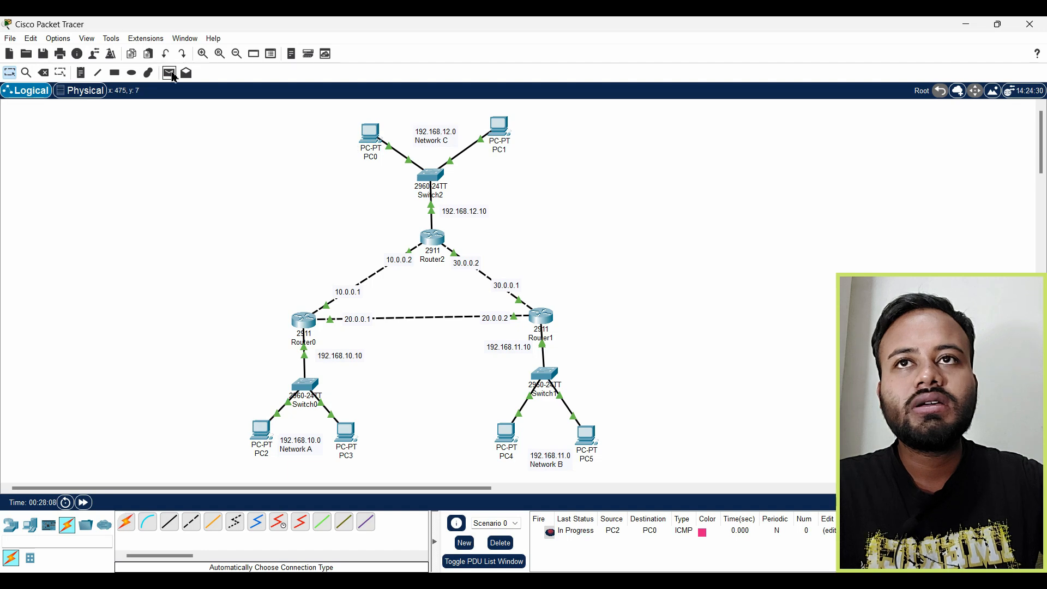
Send a simple PDU from PC3 in Network A to PC0 in Network C, and clear the PDU scenario.
{"action": "left_click", "coordinate": [169, 73]}
{"action": "left_click", "coordinate": [345, 433]}
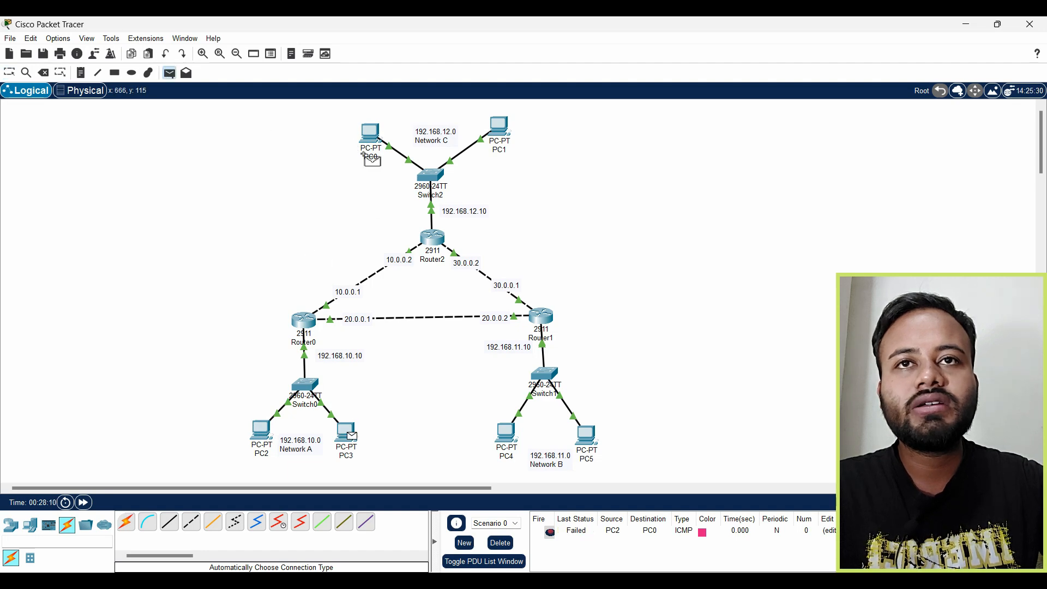
{"action": "left_click", "coordinate": [369, 133]}
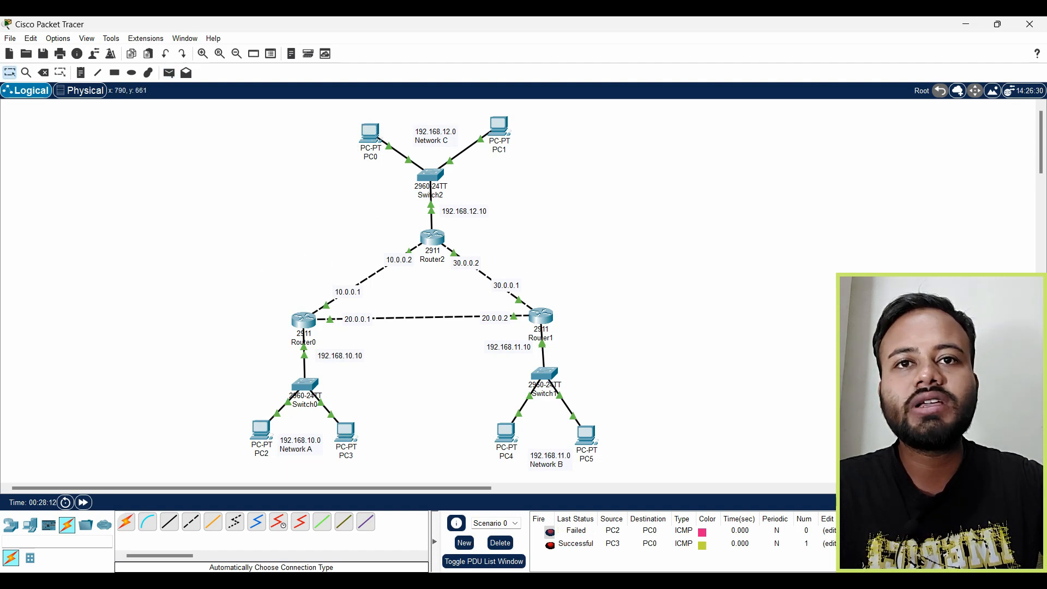
{"action": "left_click", "coordinate": [498, 544]}
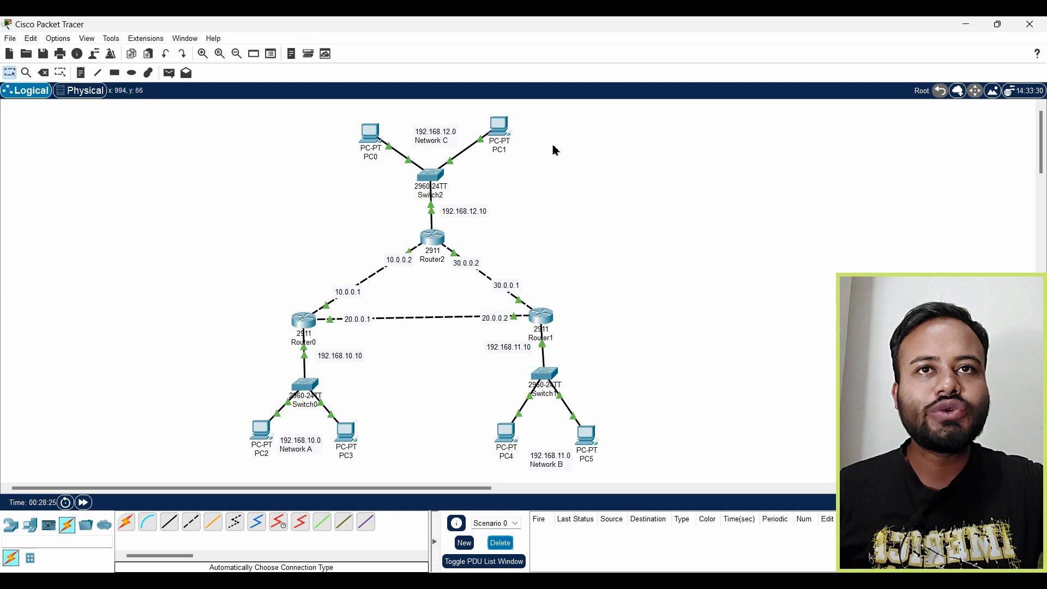
Ping 192.168.12.2 in Network C from PC3's Command Prompt.
{"action": "left_click", "coordinate": [345, 439]}
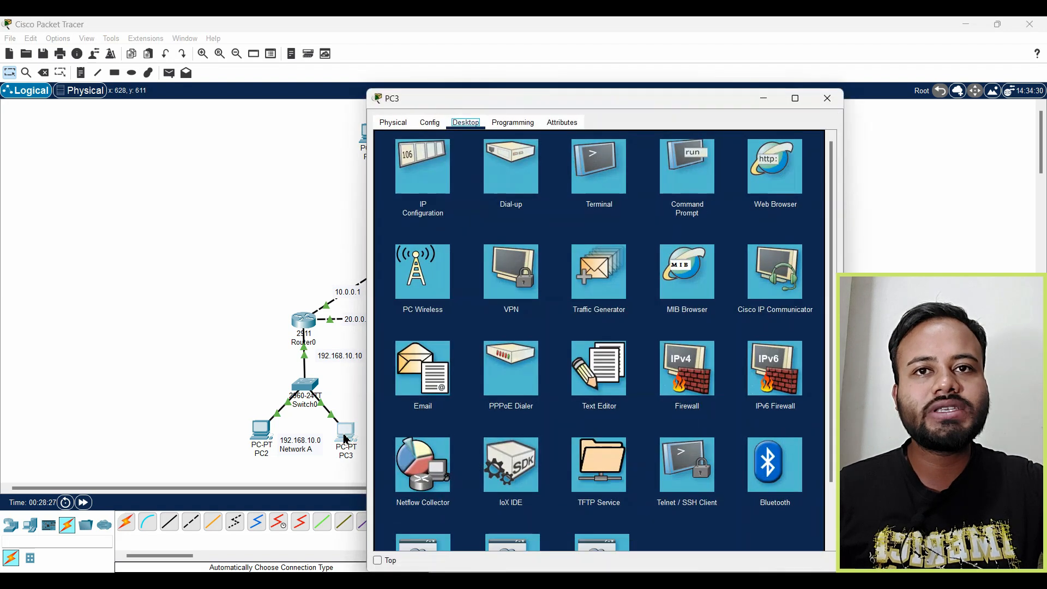
{"action": "left_click", "coordinate": [693, 194]}
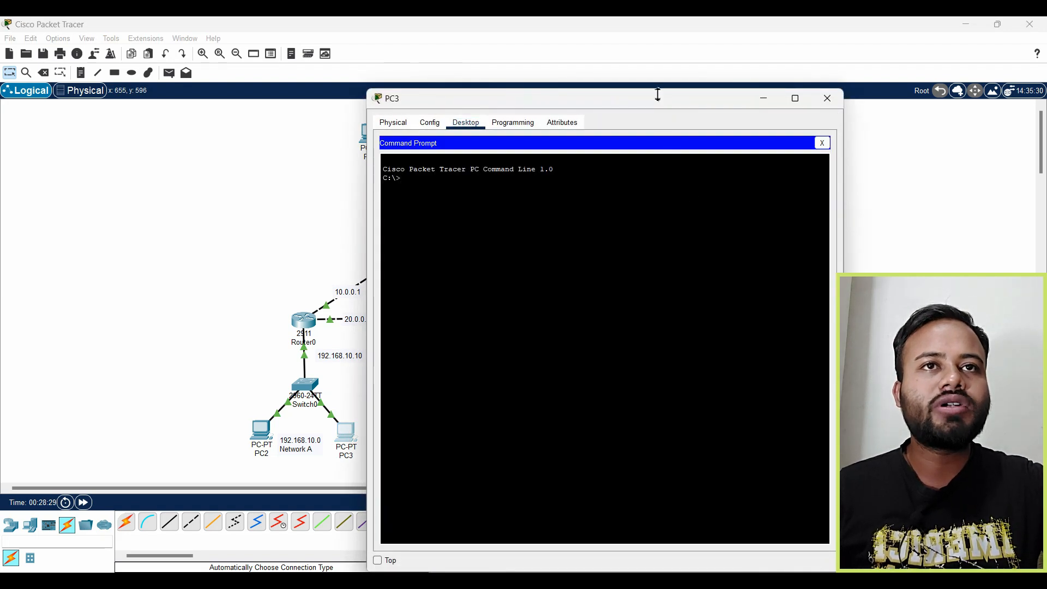
{"action": "left_click_drag", "start_coordinate": [659, 101], "coordinate": [653, 205]}
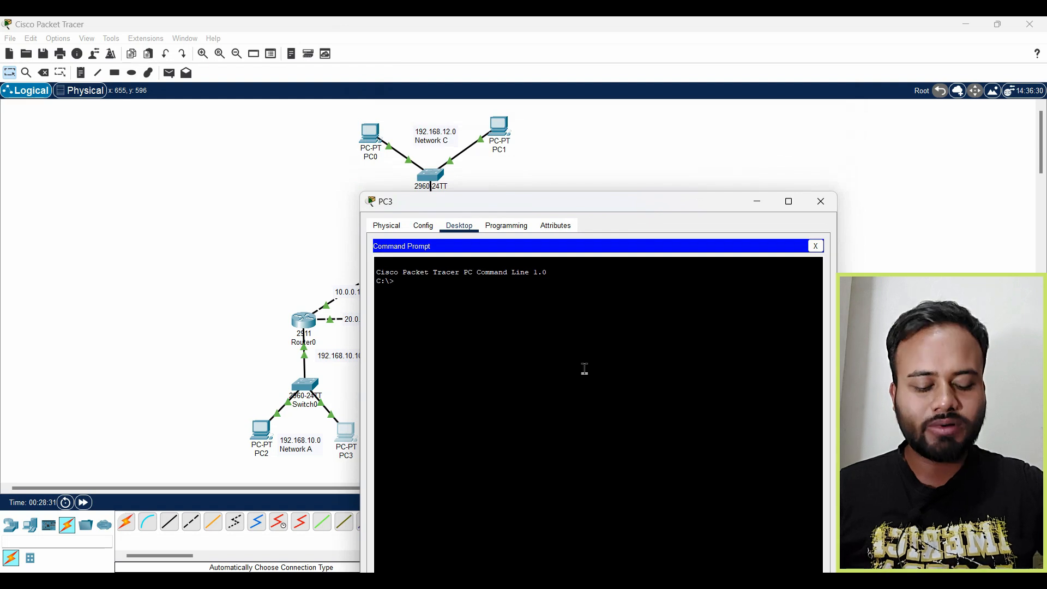
{"action": "type", "text": "p"}
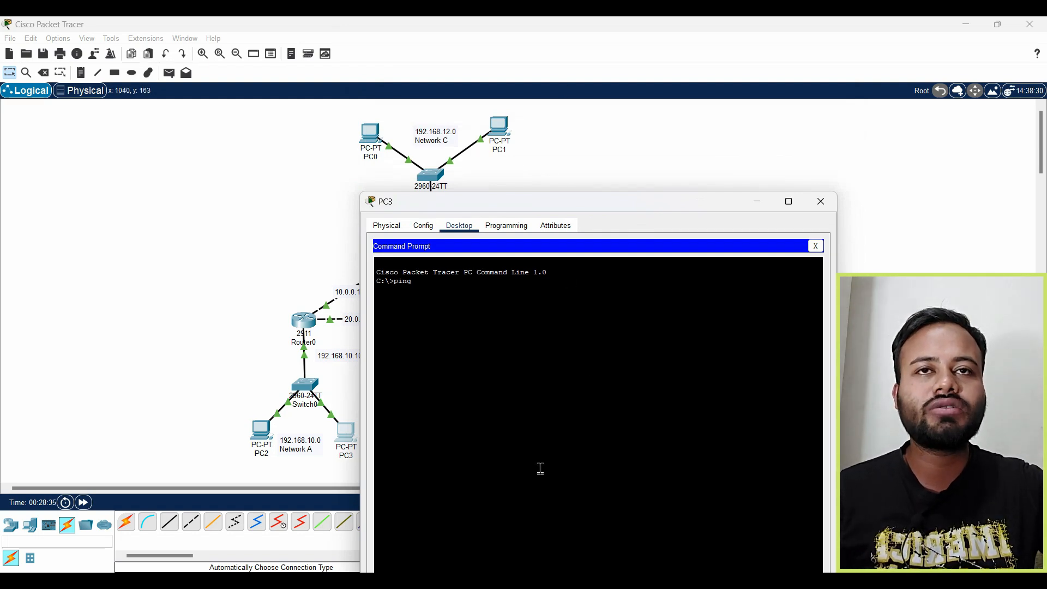
{"action": "type", "text": "ing "}
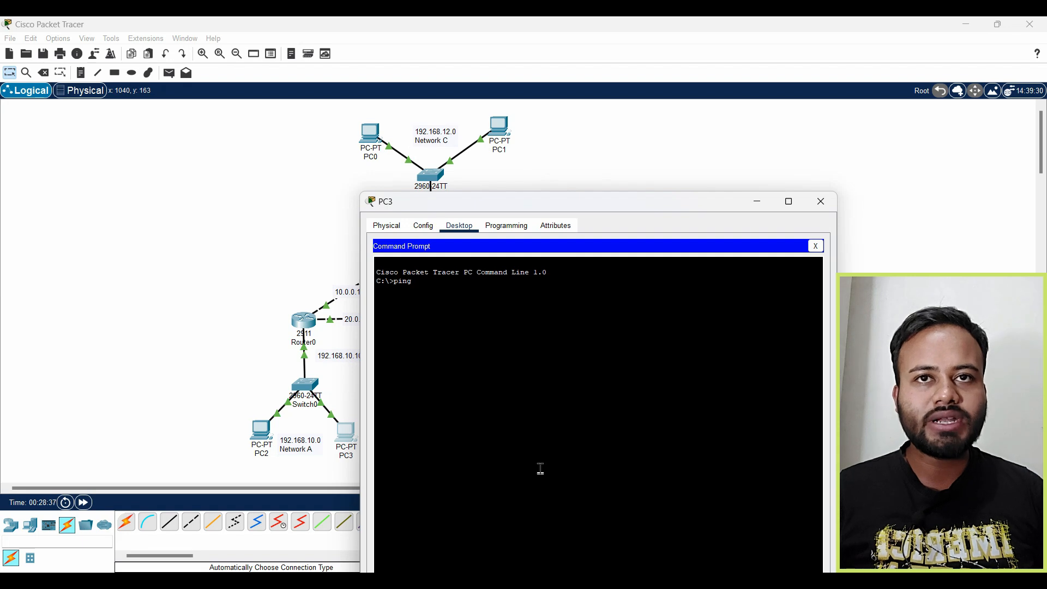
{"action": "type", "text": "192."}
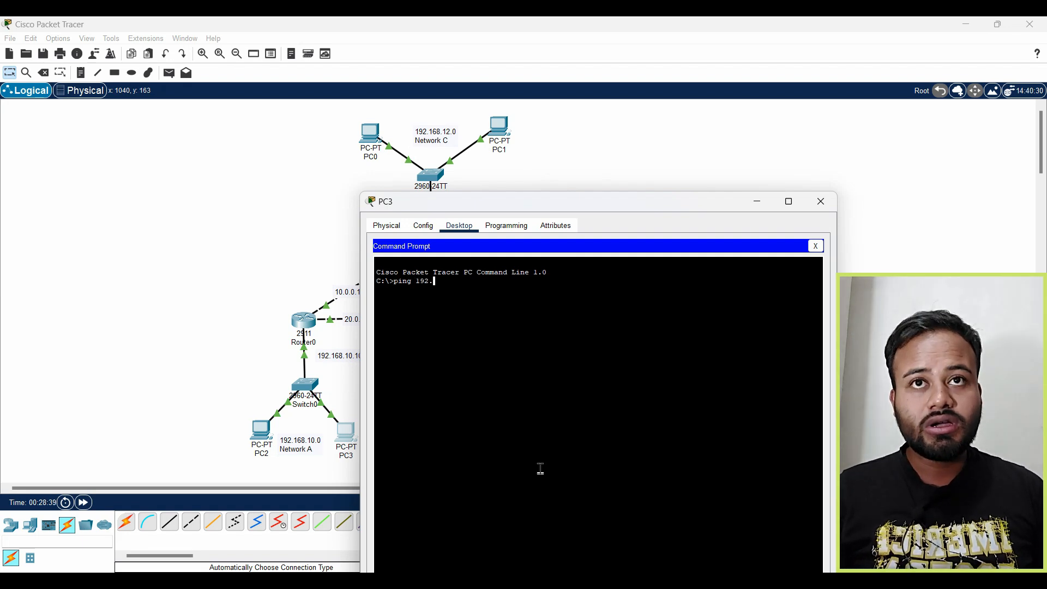
{"action": "type", "text": "168"}
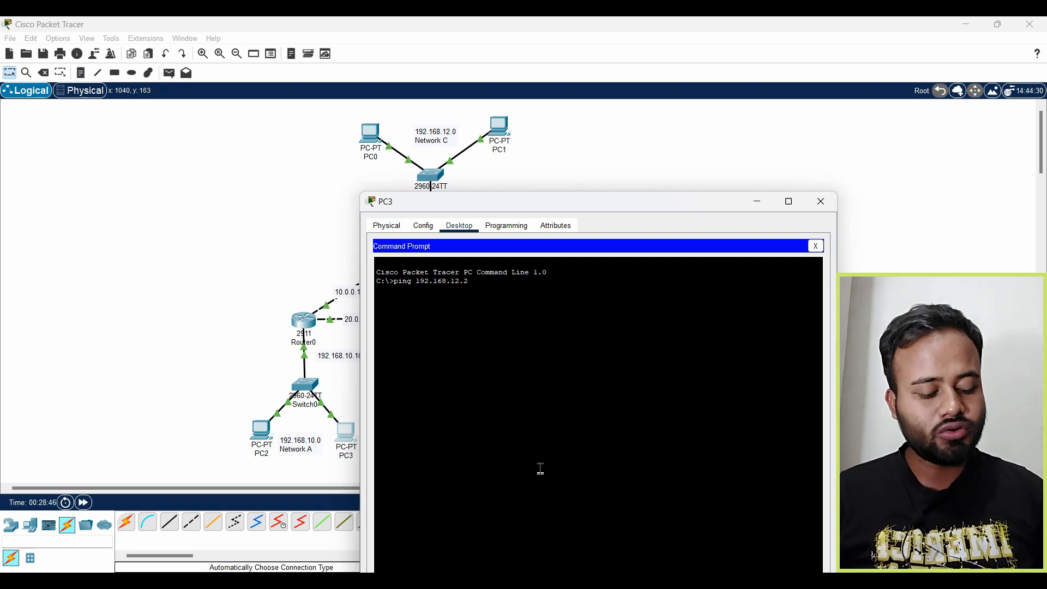
{"action": "type", "text": ".12.2"}
{"action": "key", "text": "Return"}
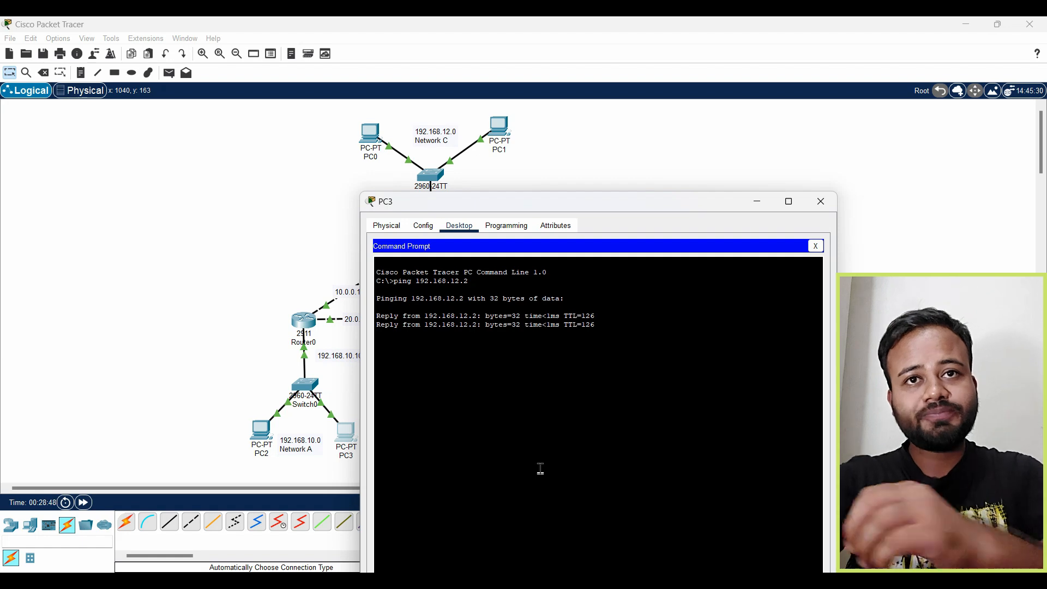
Review the ping replies and statistics in PC3's Command Prompt, and close the PC3 window.
{"action": "left_click_drag", "start_coordinate": [627, 342], "coordinate": [367, 299]}
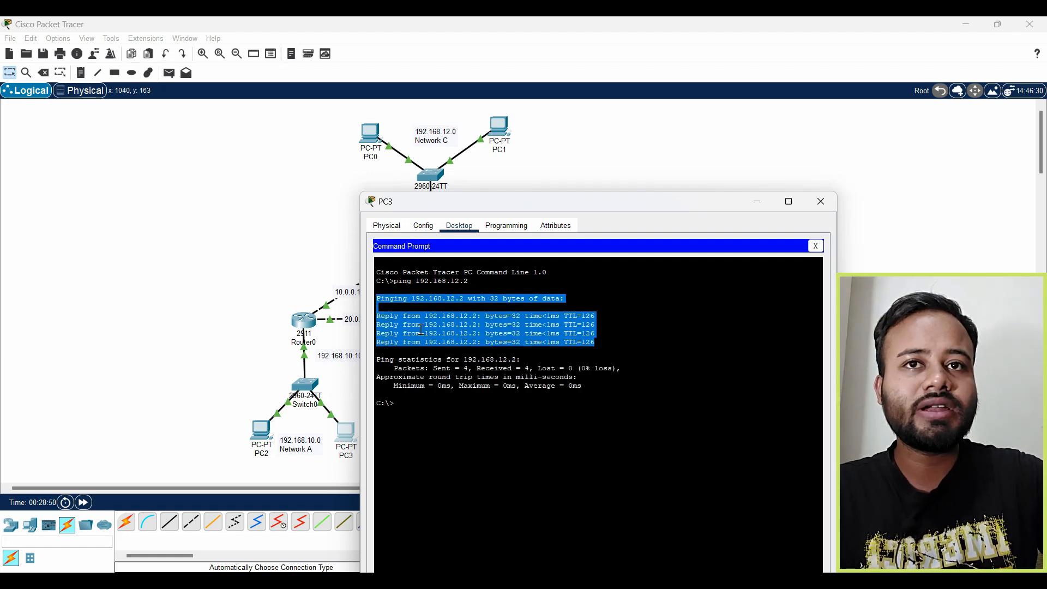
{"action": "left_click_drag", "start_coordinate": [664, 404], "coordinate": [349, 300]}
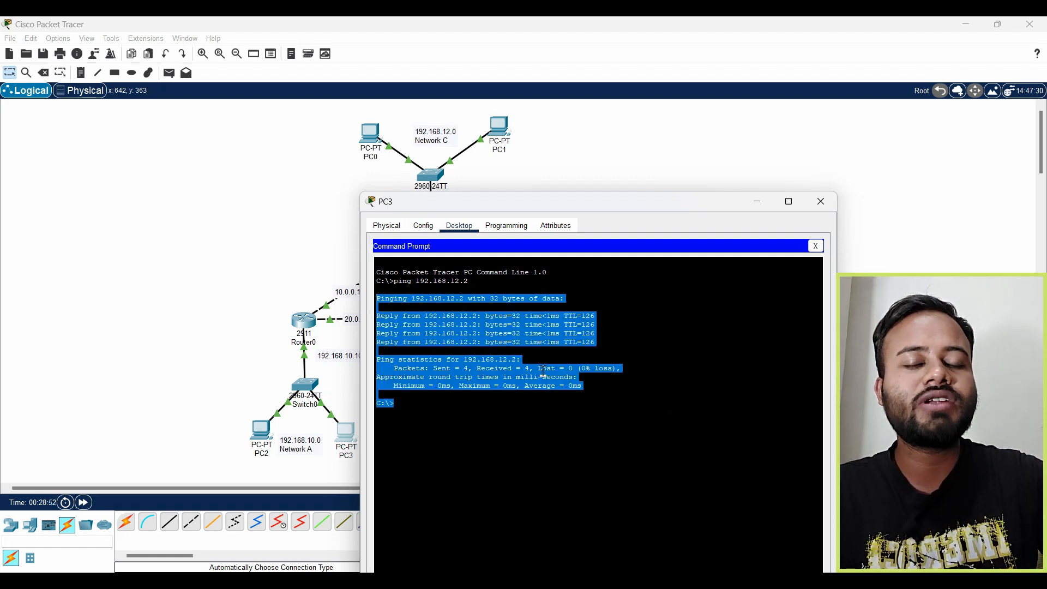
{"action": "left_click", "coordinate": [609, 372]}
{"action": "left_click", "coordinate": [821, 201]}
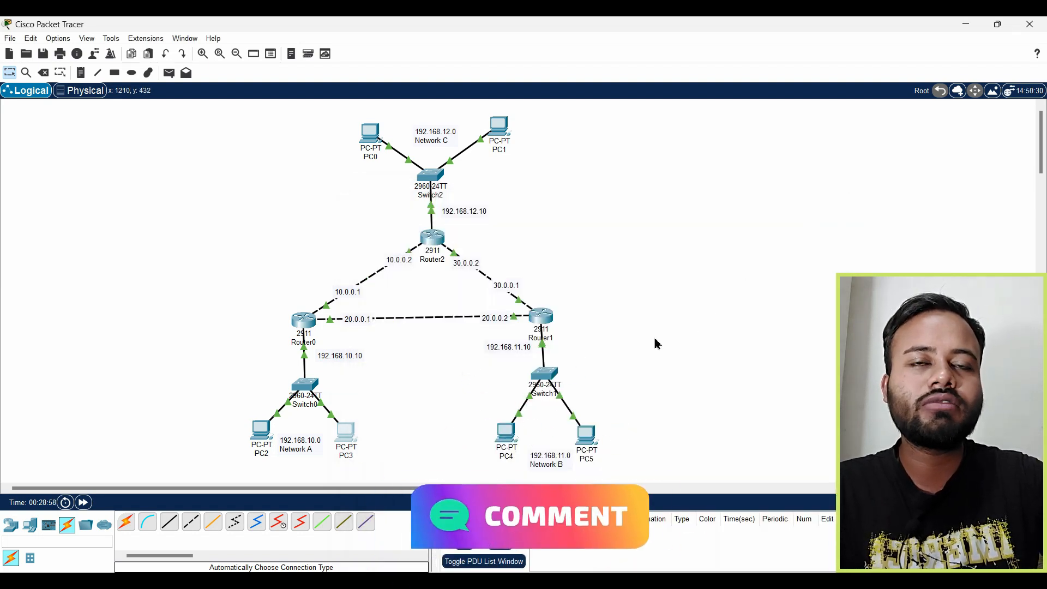
Switch to the Computer Networks PDF in the browser, highlight the OSPF Routing entry in the contents table, and return to Cisco Packet Tracer.
{"action": "key", "text": "alt+Tab"}
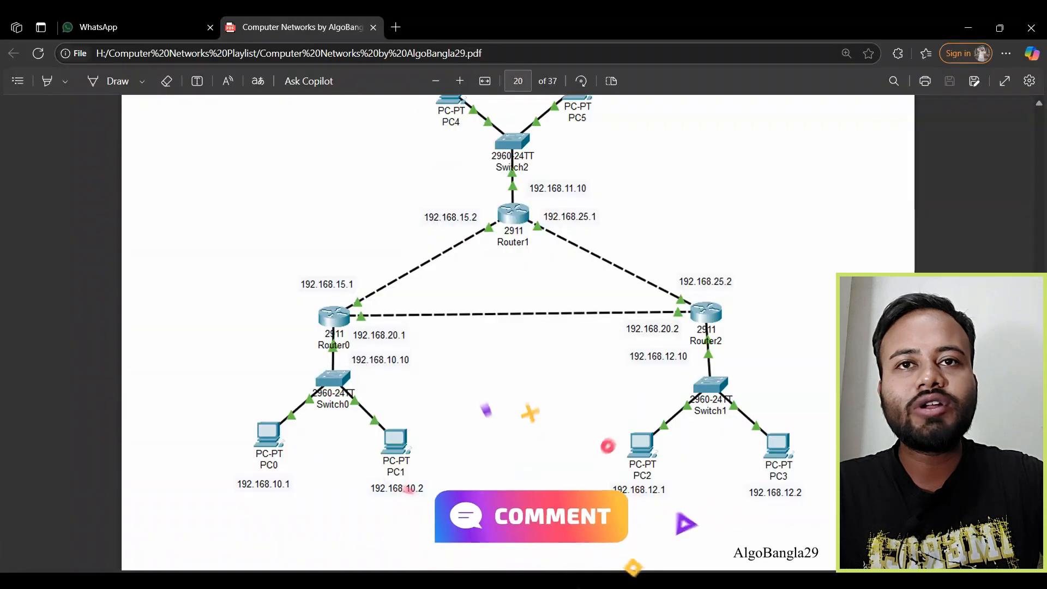
{"action": "left_click_drag", "start_coordinate": [1039, 347], "coordinate": [1039, 119]}
{"action": "scroll", "coordinate": [714, 340], "scroll_direction": "down", "scroll_amount": 5}
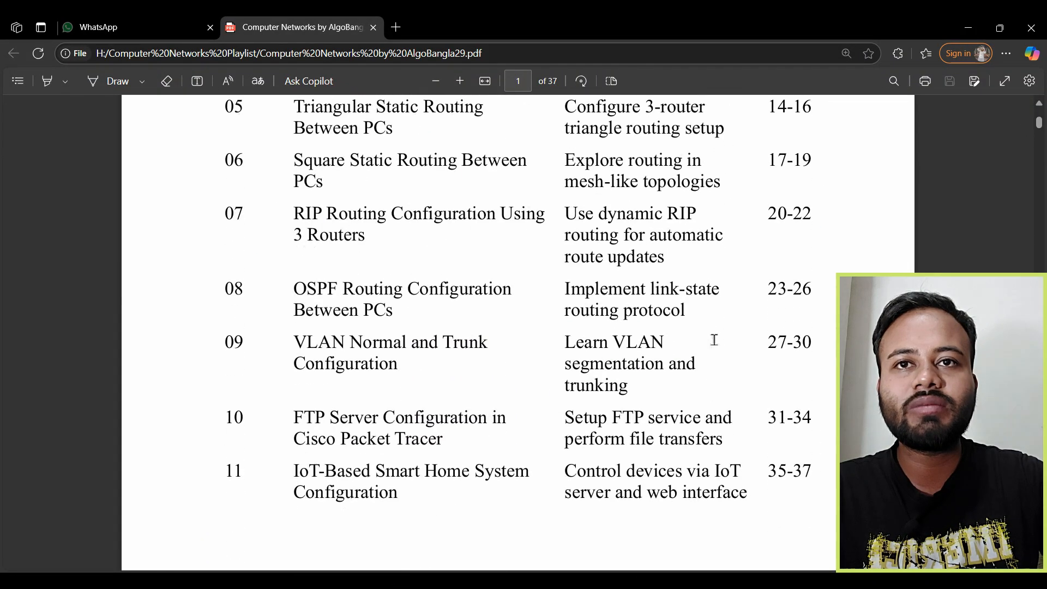
{"action": "left_click_drag", "start_coordinate": [292, 295], "coordinate": [441, 321]}
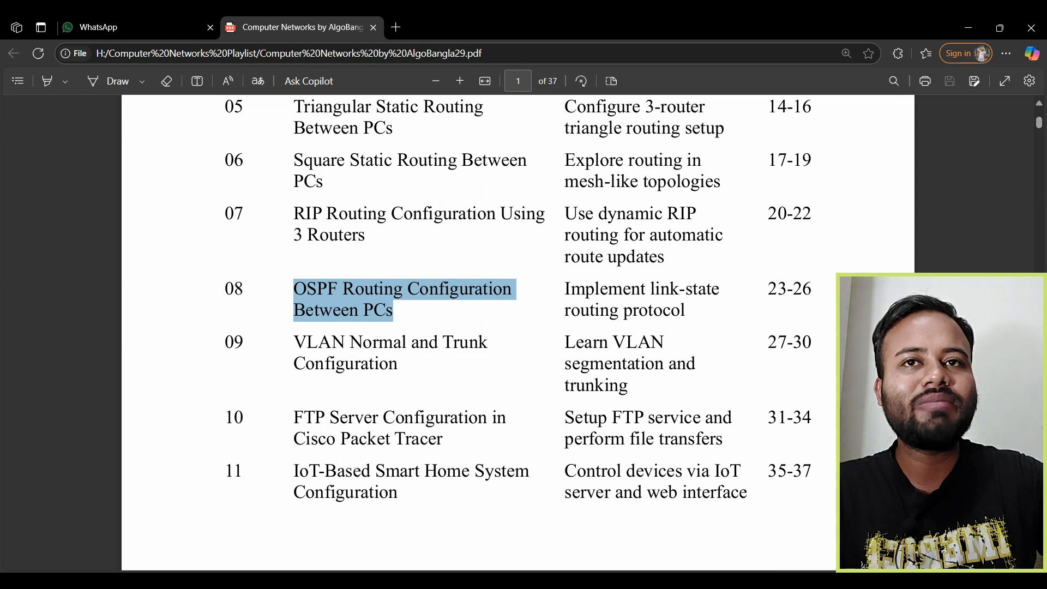
{"action": "left_click", "coordinate": [636, 580]}
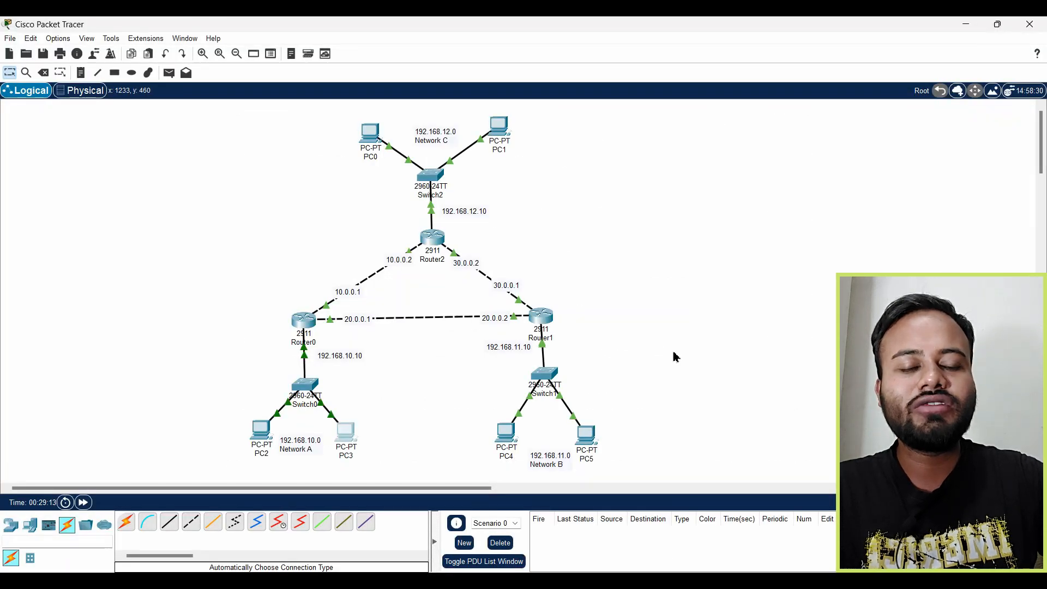